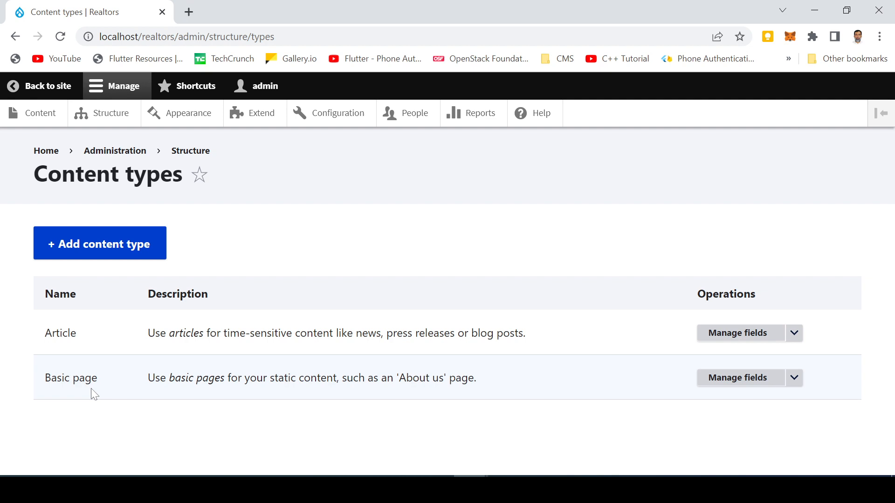
- Create content type 'Property' (machine name property) described as 'Property of sale or rent' and save it
click(102, 254)
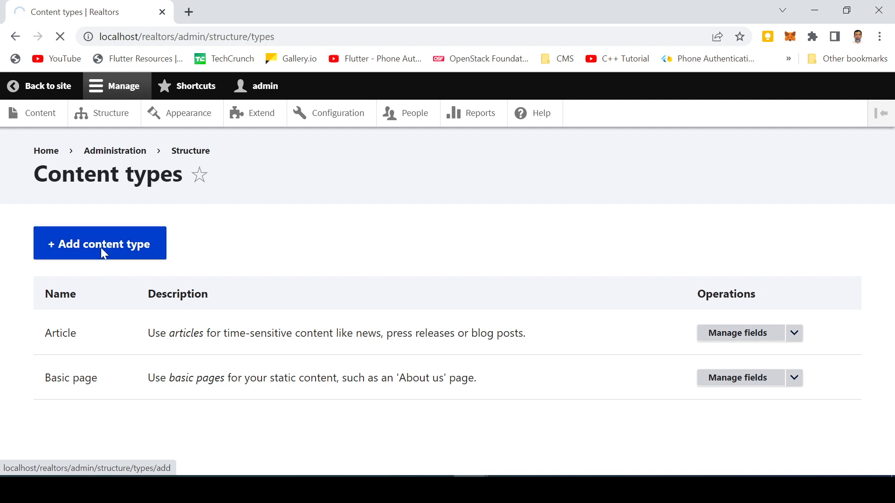
click(70, 292)
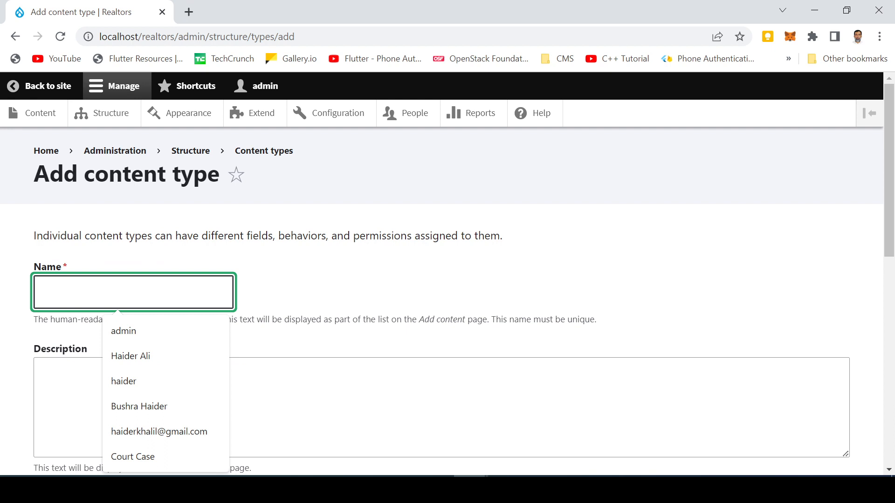
text(Pro)
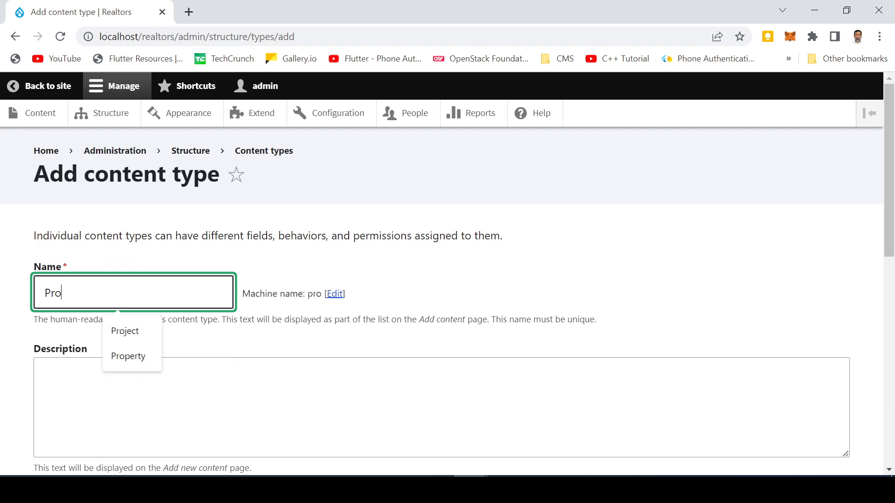
text(perty)
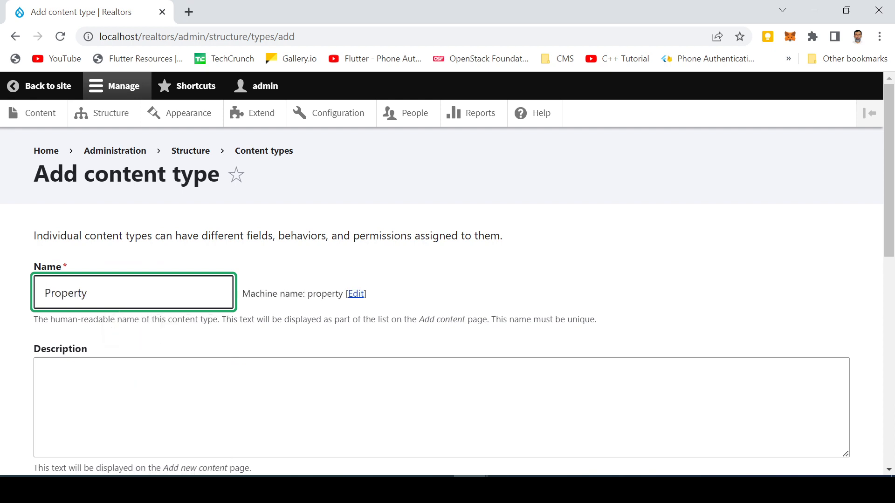
key(Tab)
scroll(448, 292, down, 2)
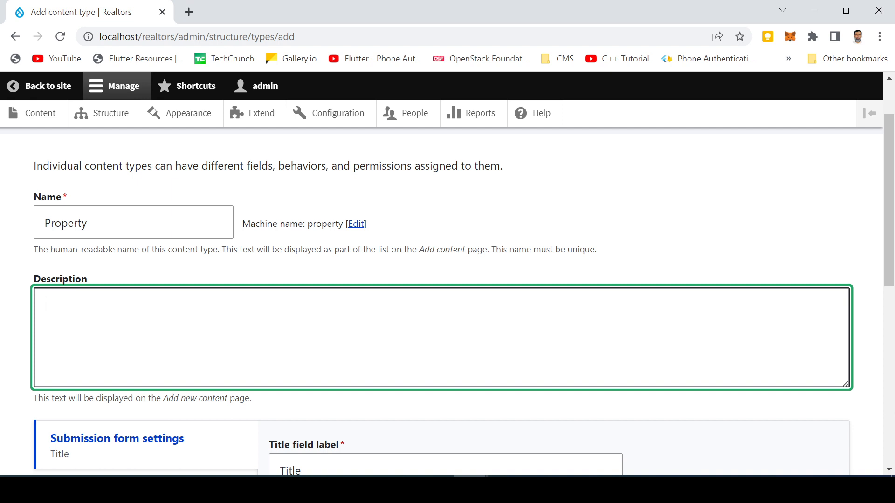
text(Property of sale or rent)
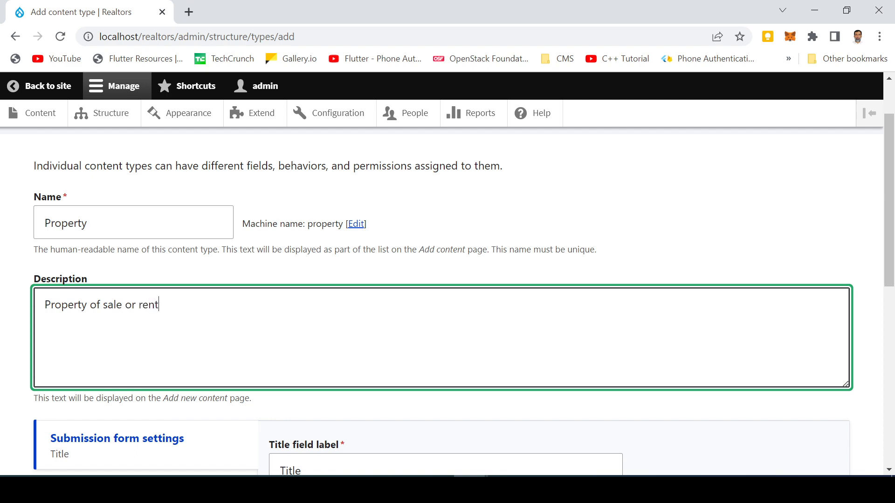
scroll(225, 336, down, 7)
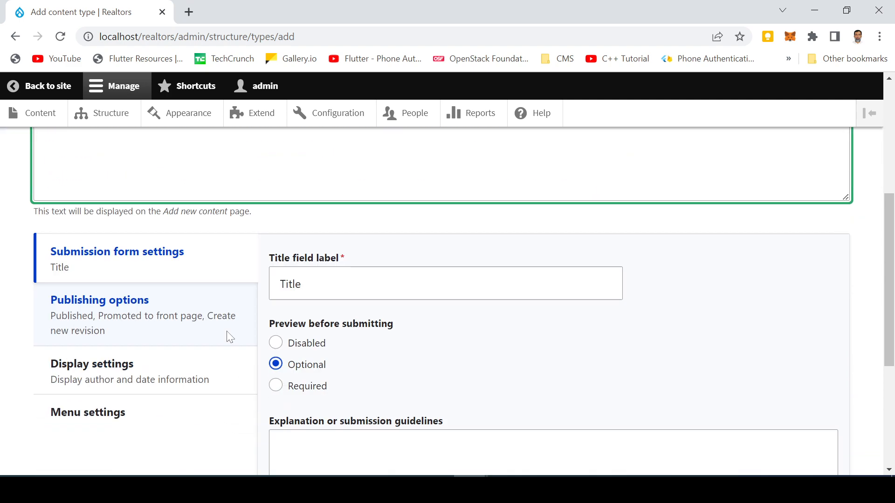
scroll(228, 341, up, 3)
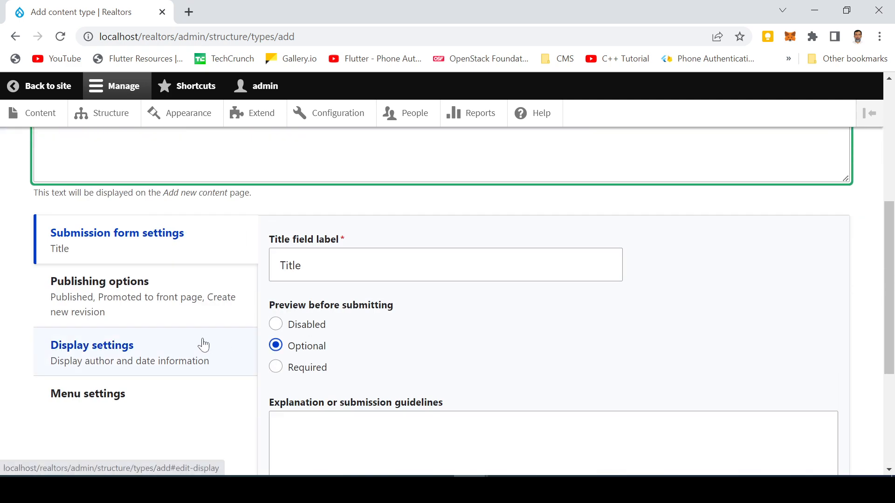
scroll(198, 344, down, 3)
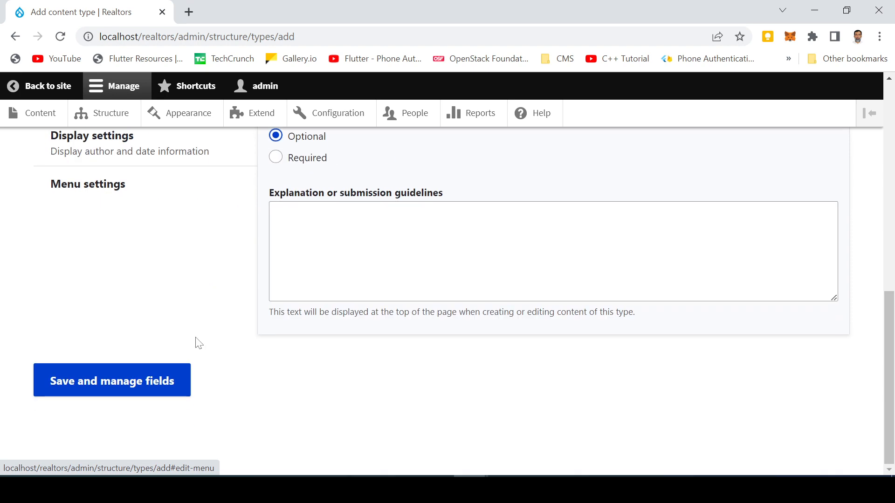
click(80, 386)
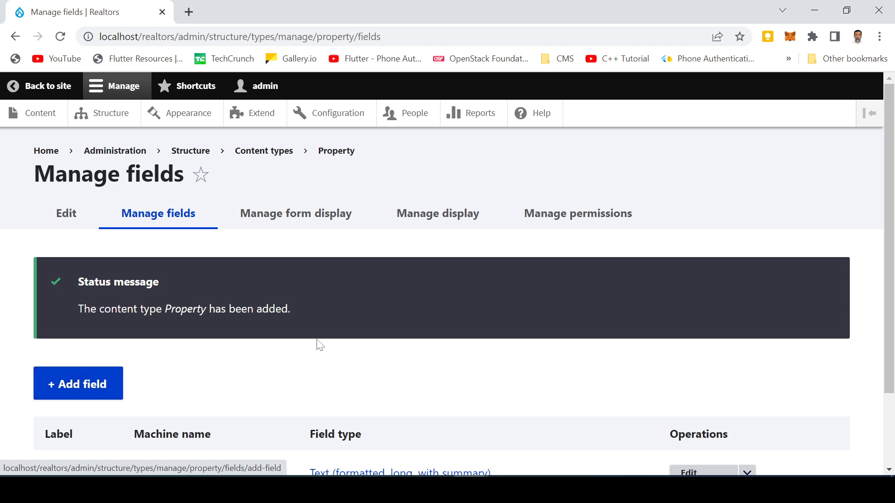
- Add a Text (plain) field labelled 'Contact No.' to Property and continue to its settings
scroll(317, 340, down, 2)
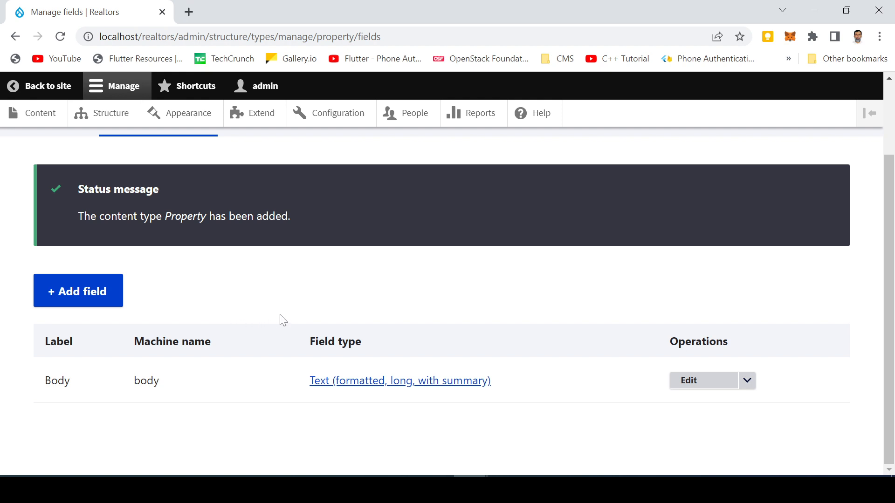
click(78, 302)
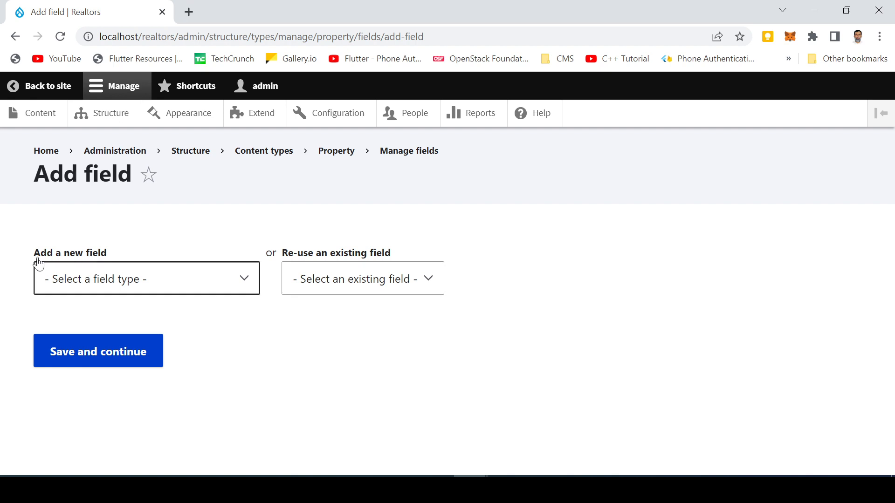
click(162, 284)
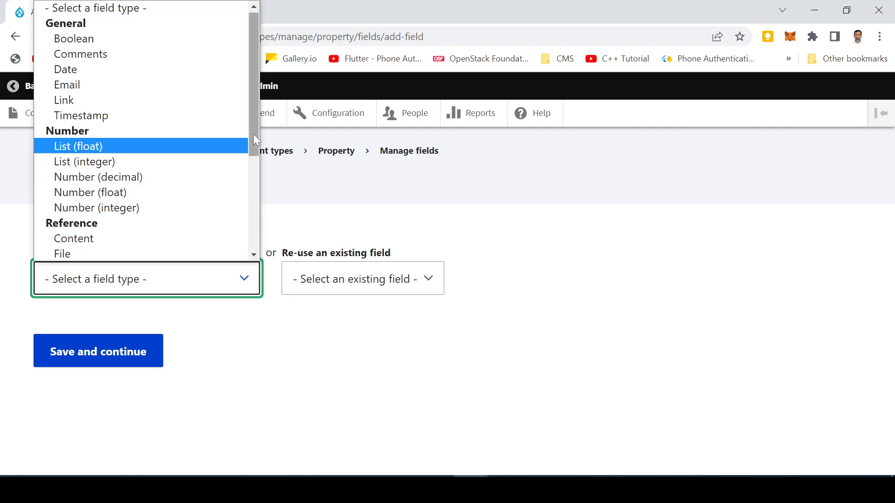
mouse_move(253, 134)
mouse_down()
mouse_move(255, 230)
mouse_move(256, 132)
mouse_up()
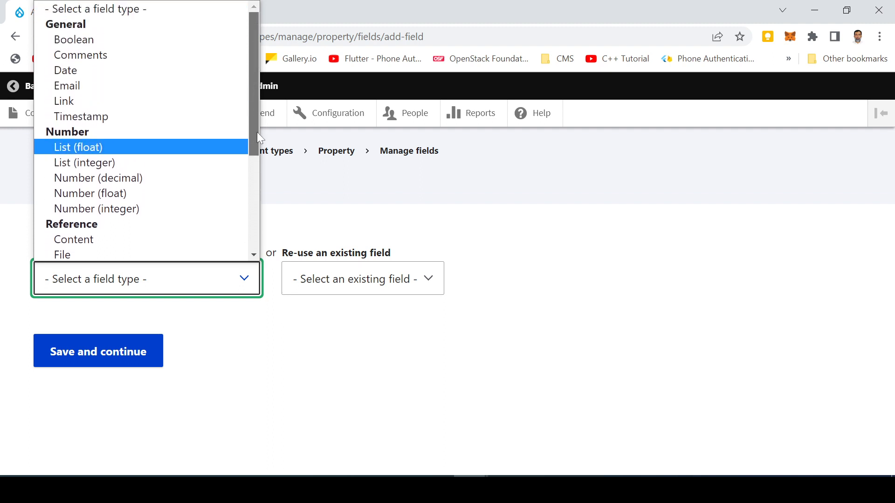
drag(257, 133, 247, 231)
click(105, 238)
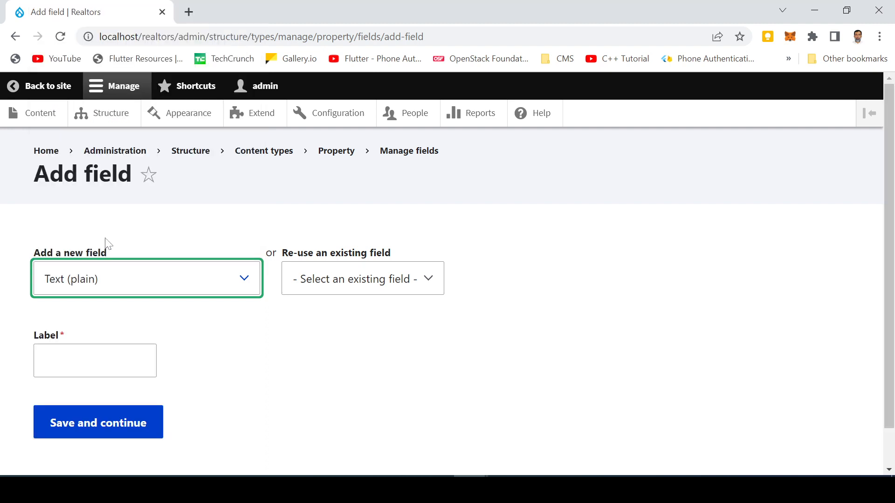
click(56, 361)
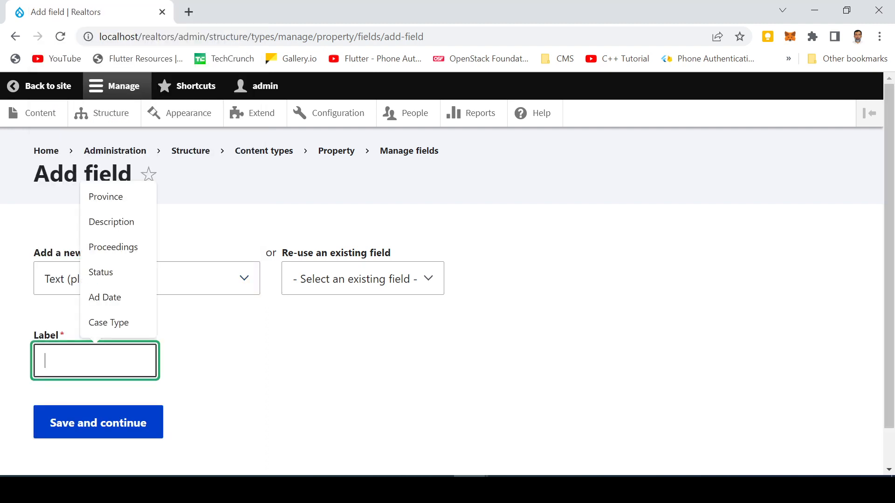
text(Contact)
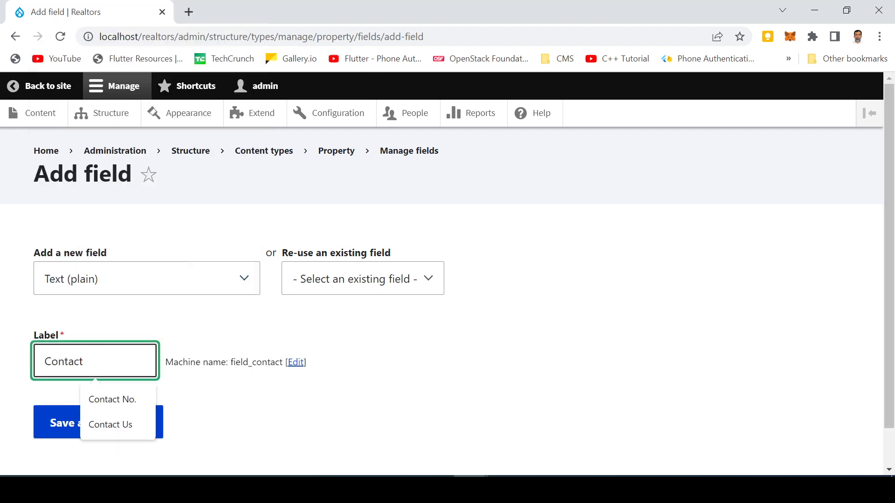
key(Down)
key(Return)
click(80, 430)
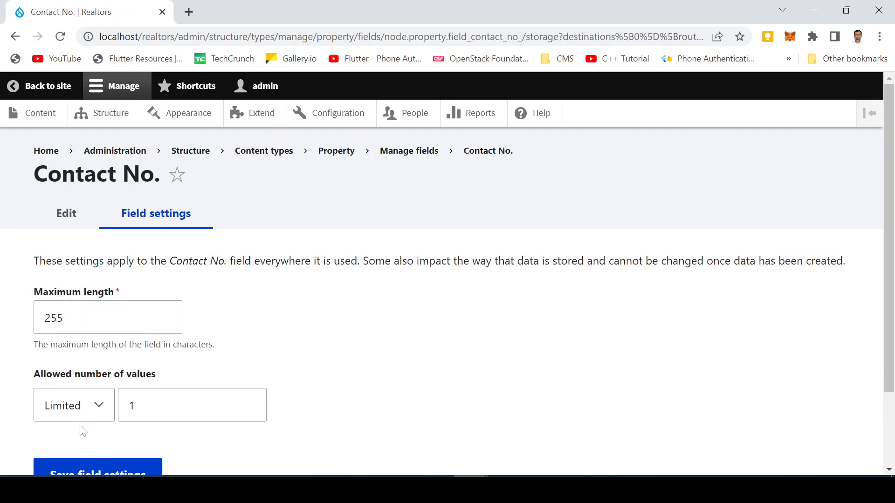
- Set Contact No. maximum length to 30 and allowed values to Limited 1, then save
click(102, 317)
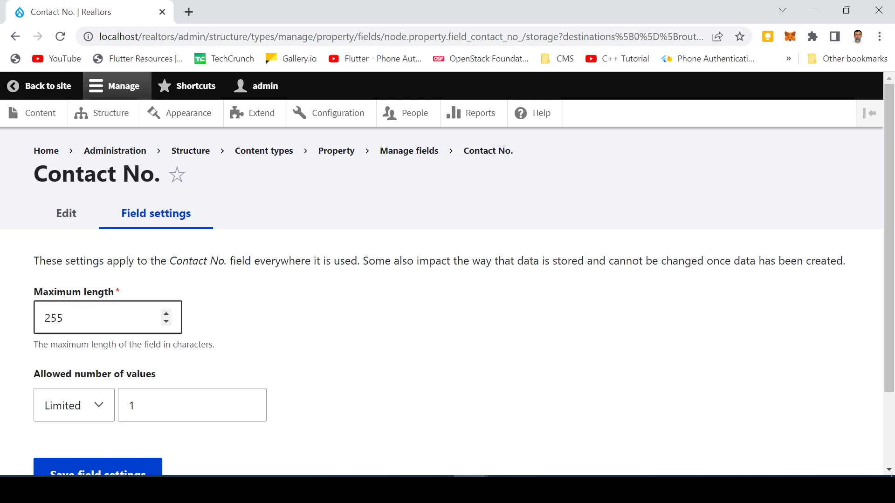
key(ctrl+a)
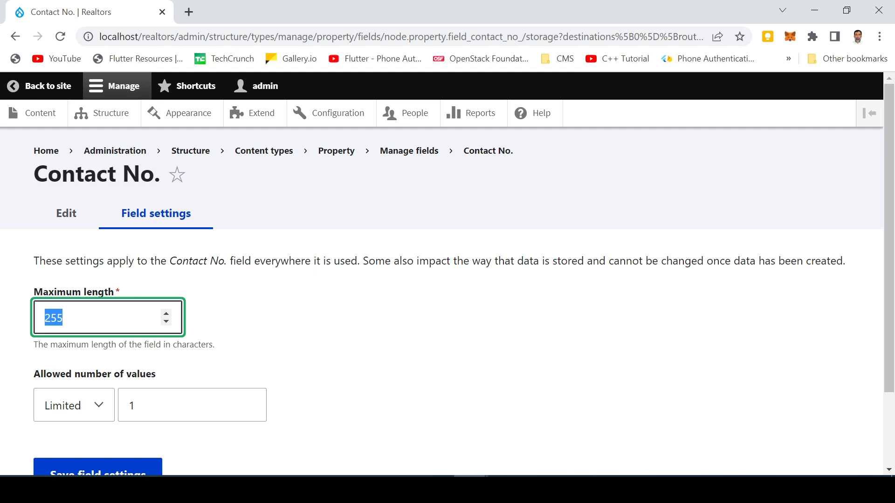
text(30)
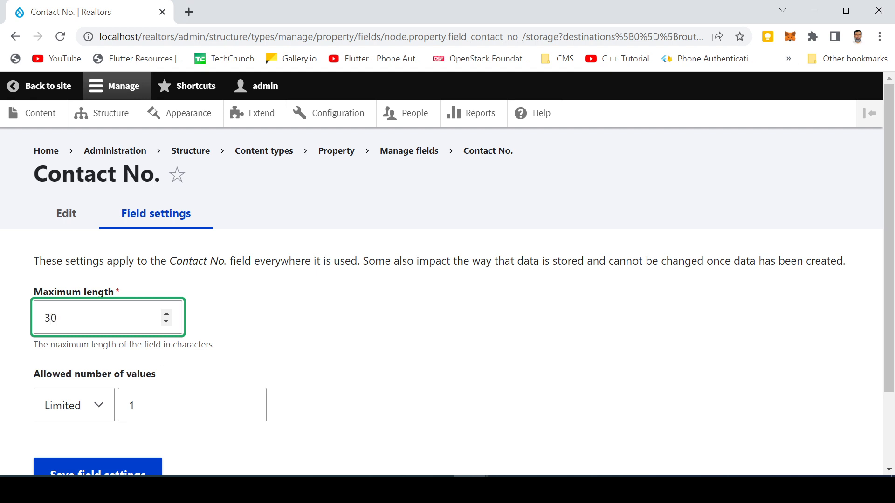
scroll(240, 355, down, 1)
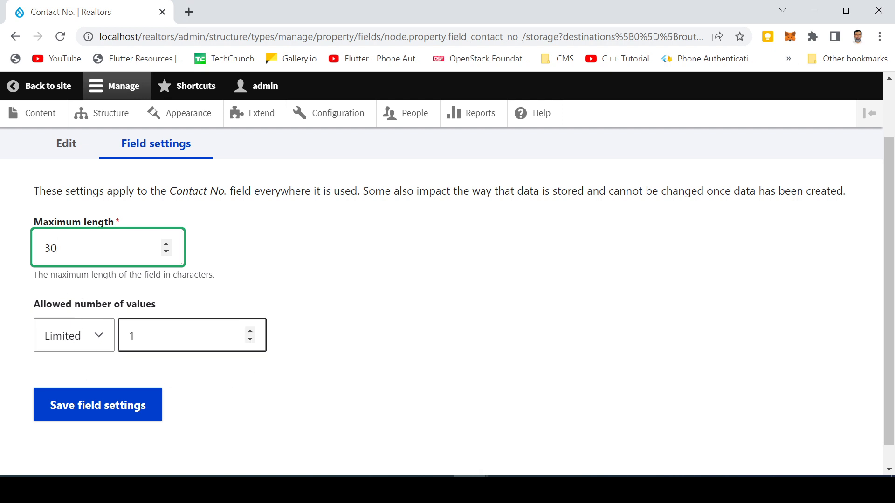
click(99, 343)
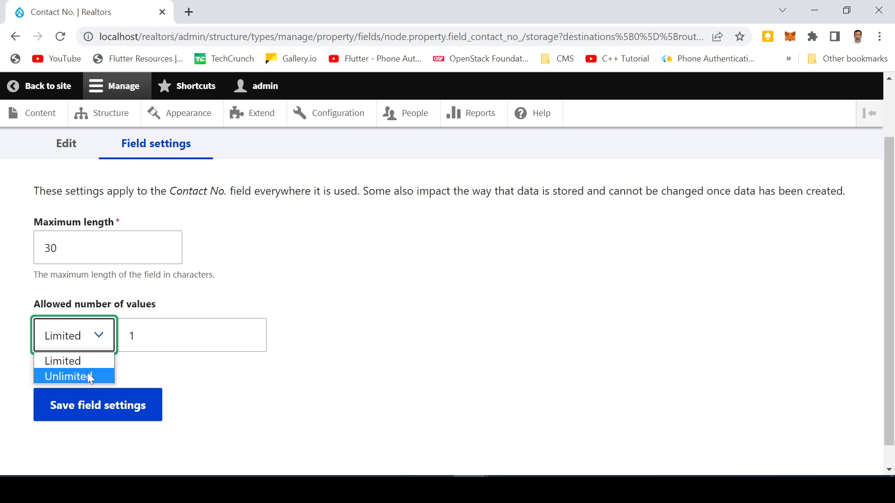
click(88, 375)
click(103, 342)
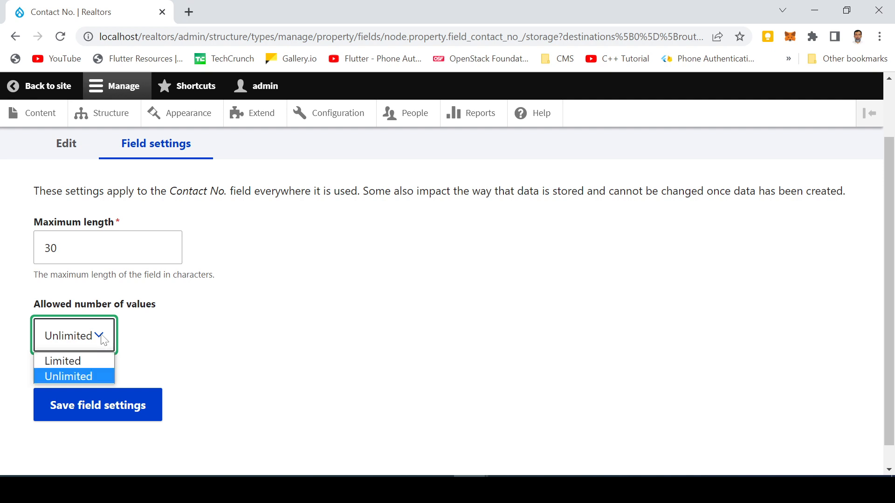
click(78, 367)
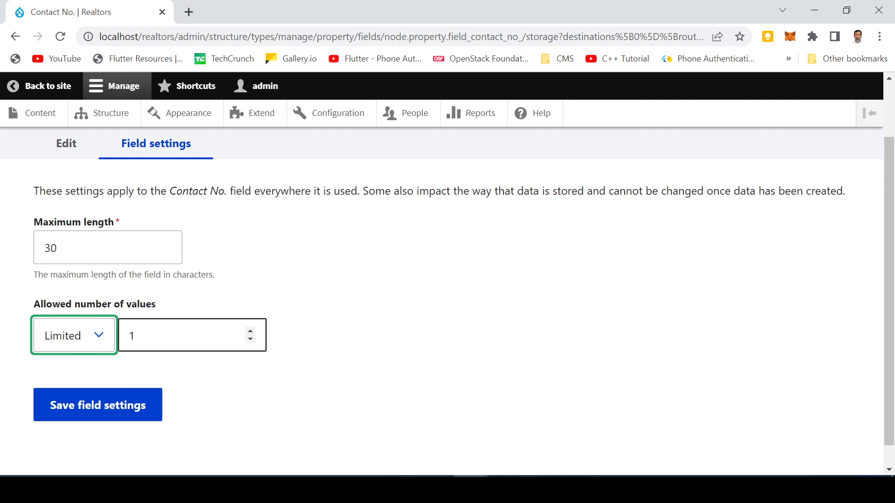
click(133, 335)
click(251, 331)
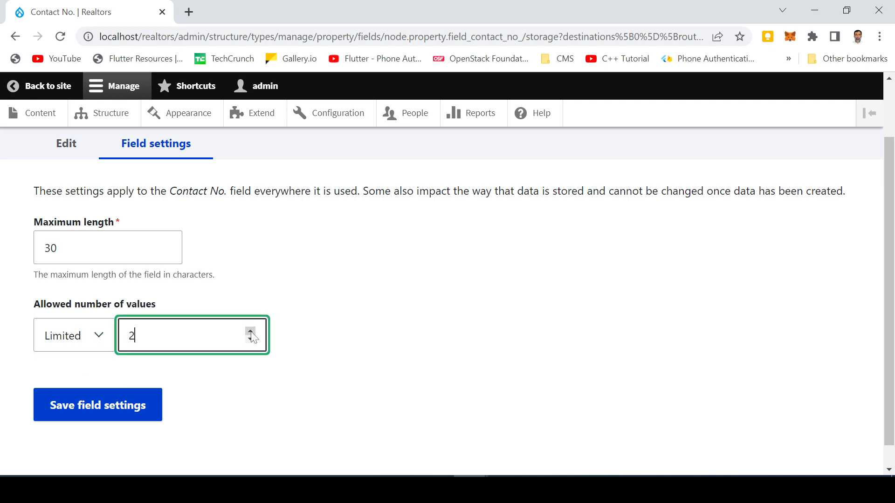
click(250, 331)
click(250, 339)
click(250, 338)
click(85, 409)
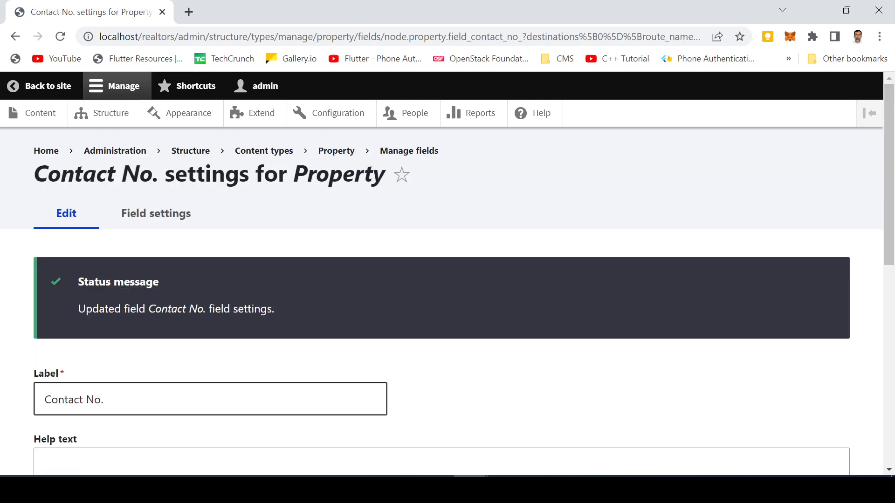
- Enter the help text 'Contact no. of the seller' for the Contact No. field
scroll(447, 280, down, 3)
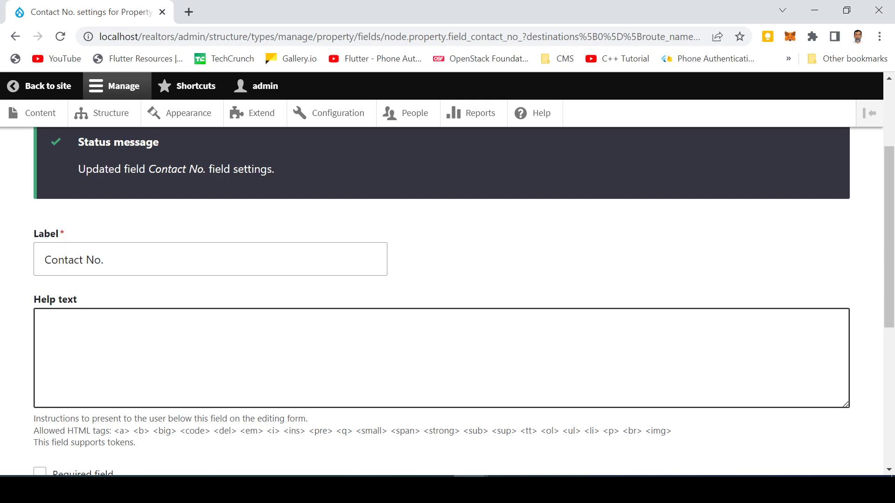
click(46, 325)
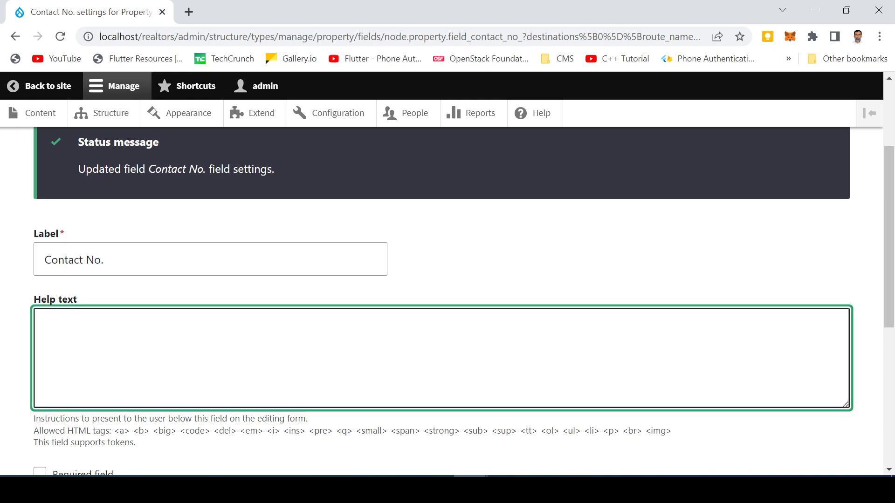
text(Contact no. of the seller)
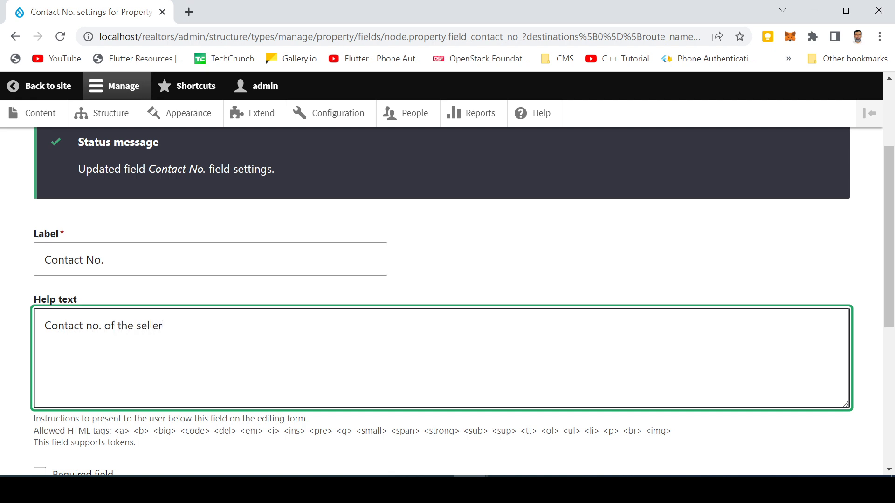
- Leave Contact No. not required and save its settings
scroll(156, 339, down, 6)
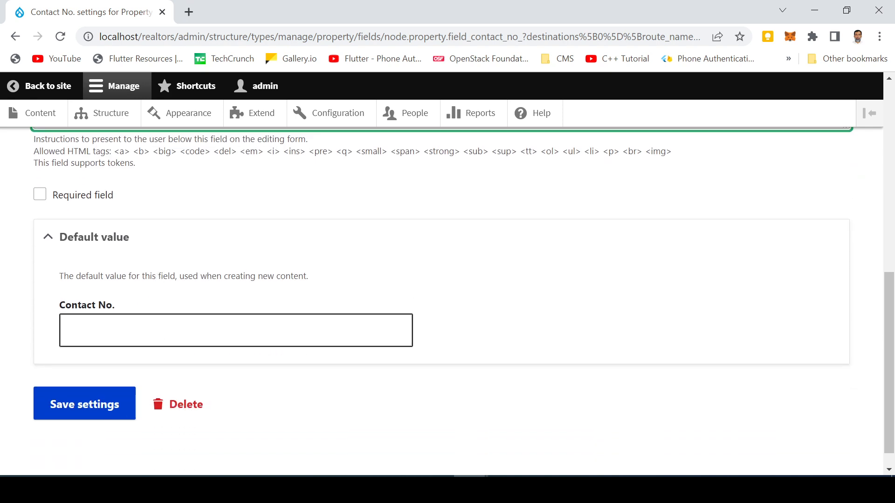
scroll(12, 308, up, 2)
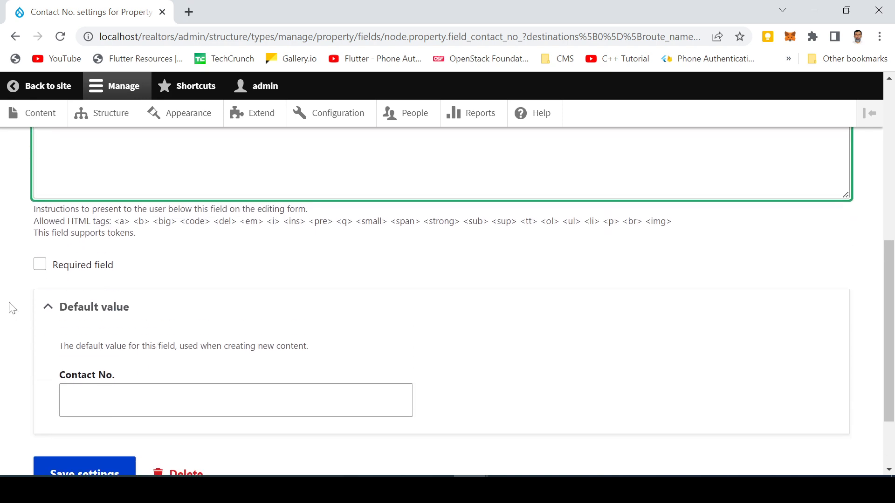
click(75, 270)
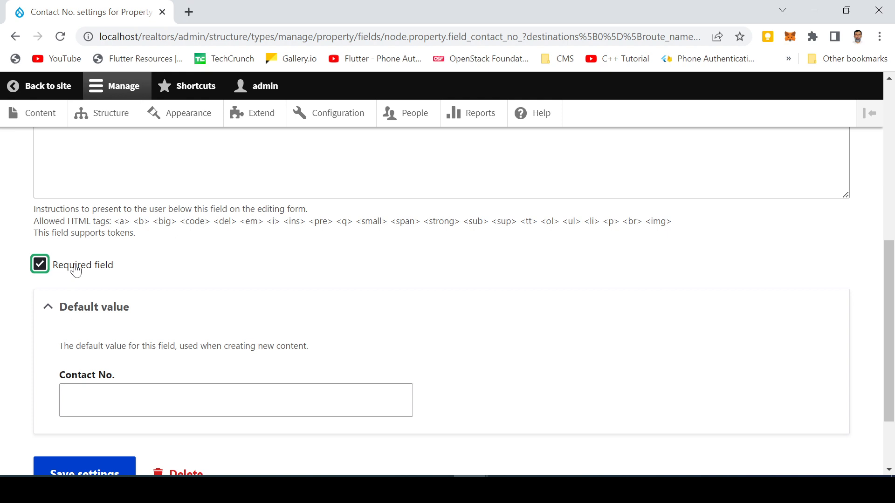
scroll(120, 276, up, 2)
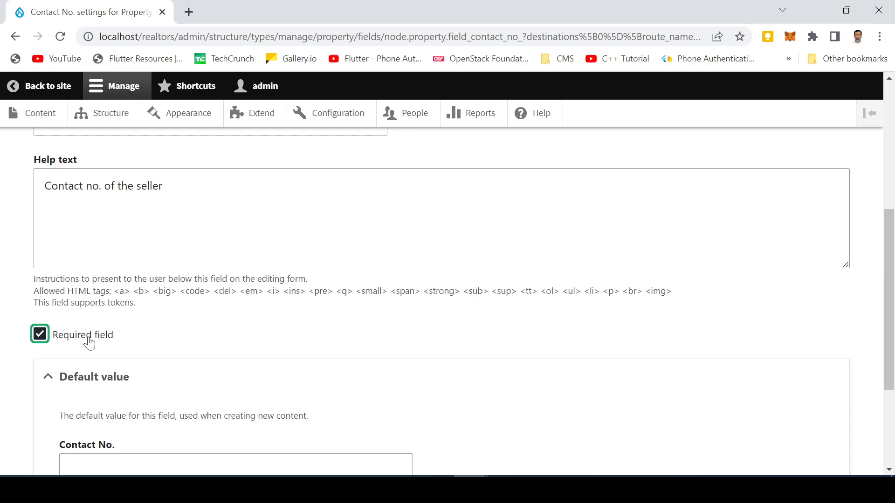
click(89, 343)
scroll(158, 321, up, 1)
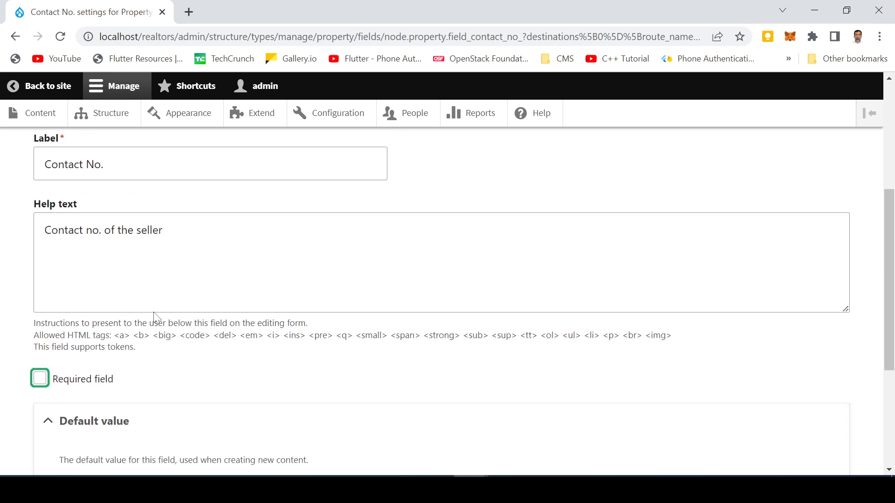
scroll(154, 307, up, 2)
scroll(154, 307, down, 7)
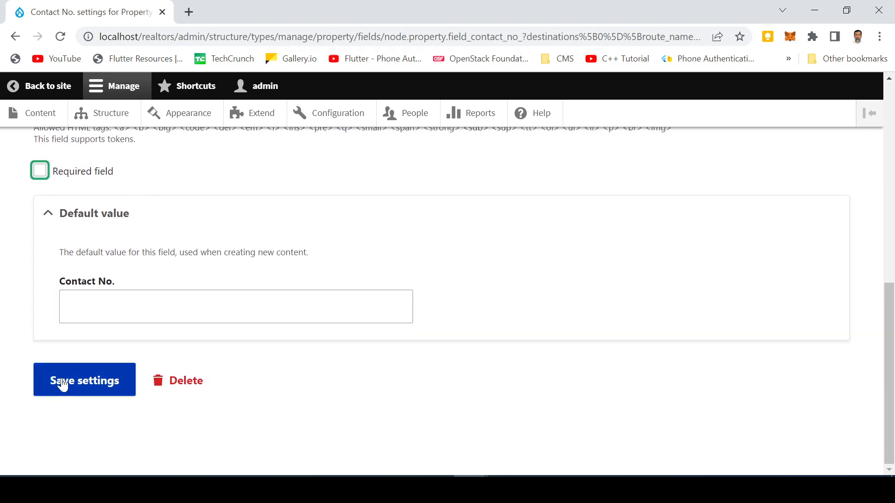
click(62, 385)
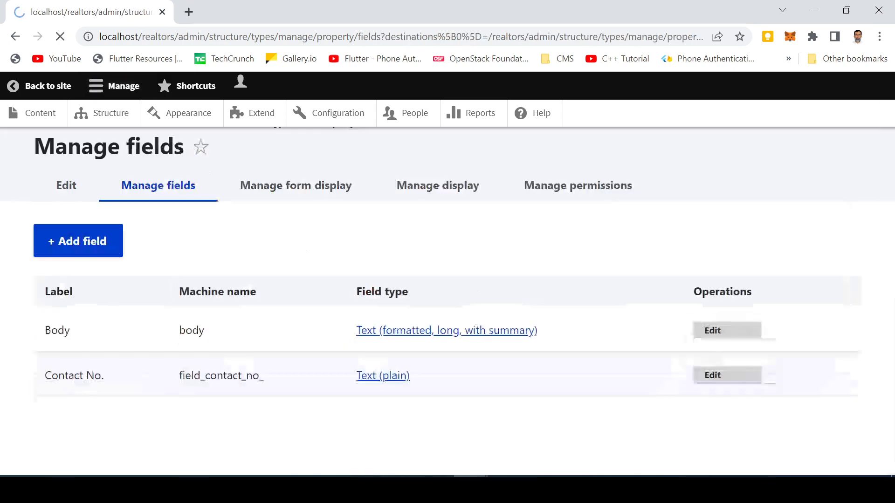
scroll(70, 394, down, 3)
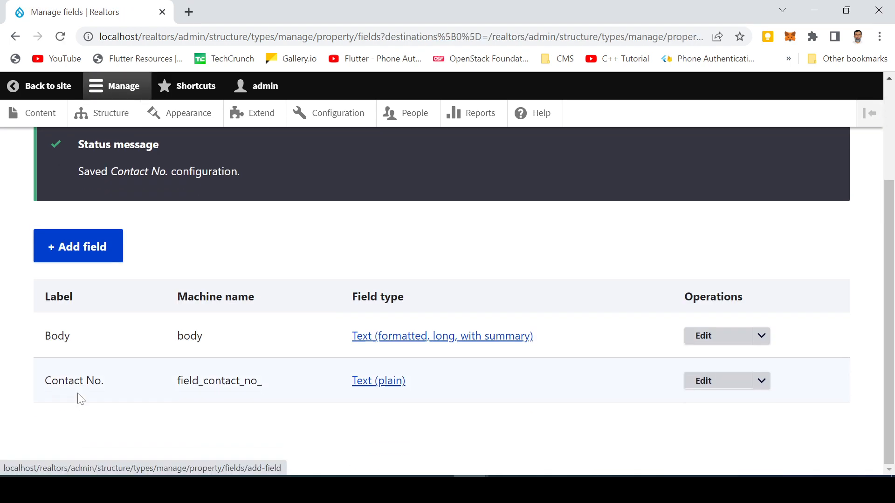
- Add a Number (integer) field labelled 'Covered Area (SFT)' to Property
click(88, 257)
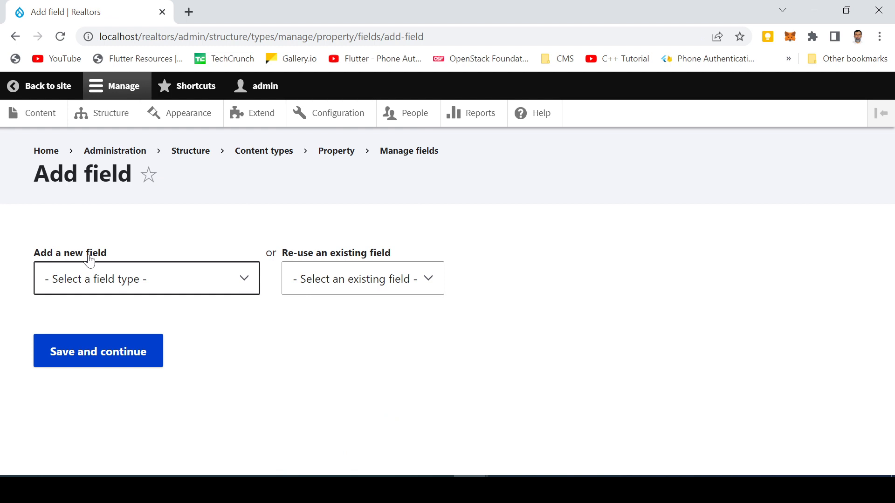
click(91, 283)
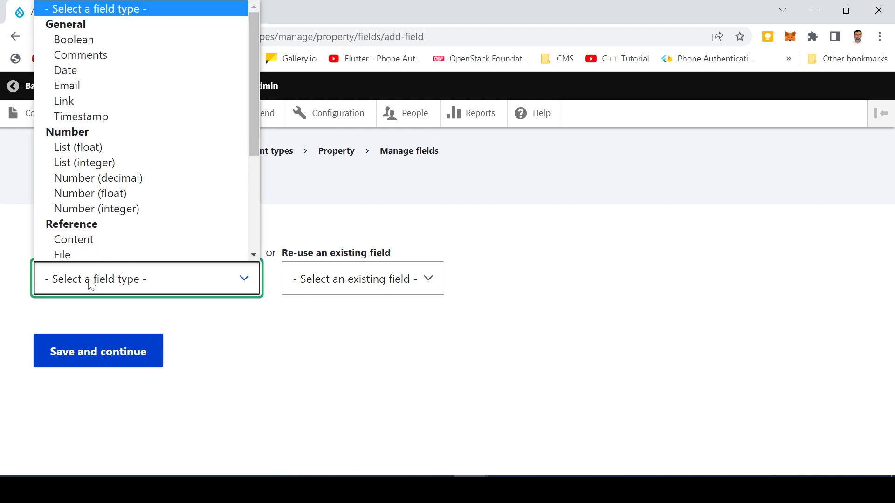
click(99, 209)
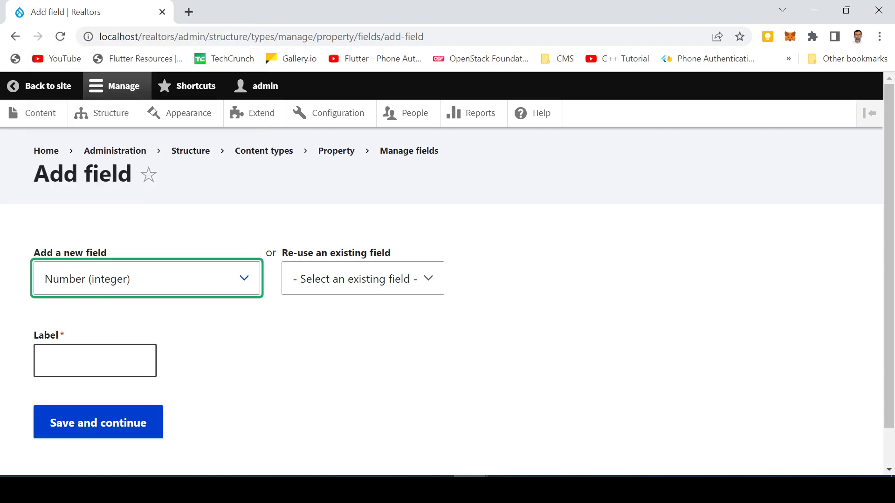
click(95, 361)
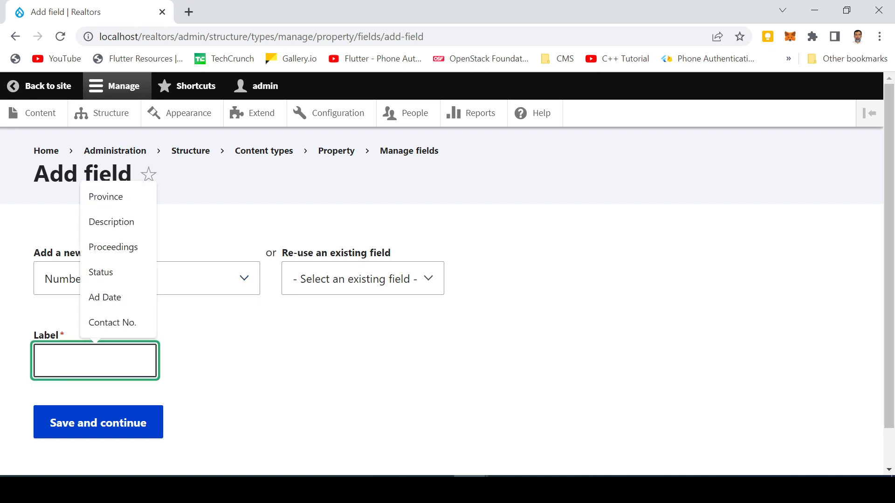
text(Cov)
key(Down)
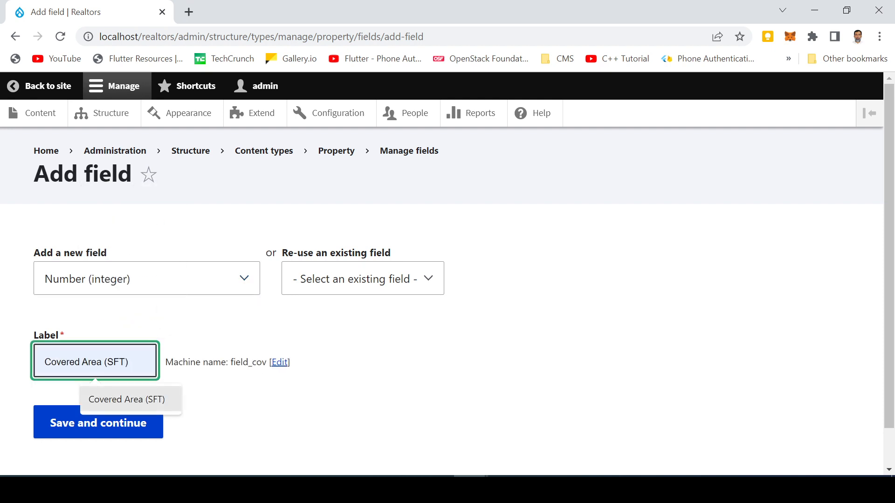
key(Return)
click(134, 423)
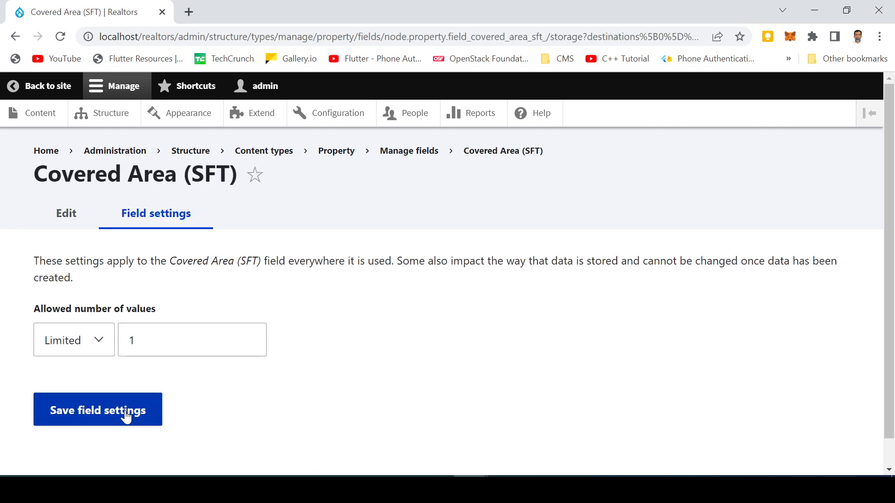
- Save the Covered Area (SFT) storage and field settings with their defaults
click(125, 416)
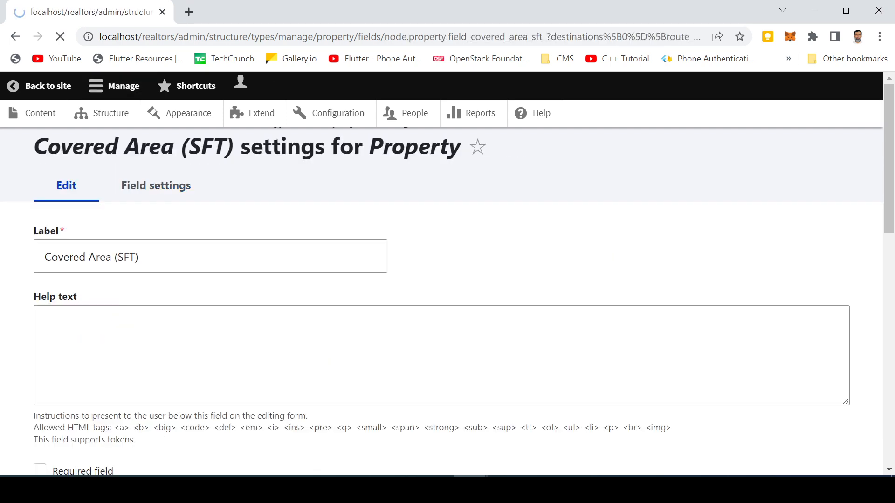
scroll(126, 418, down, 3)
scroll(159, 396, down, 9)
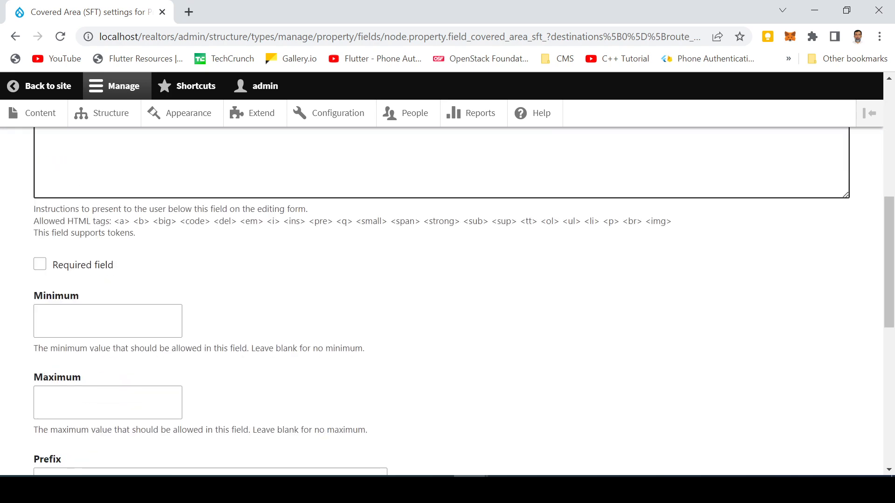
scroll(159, 396, down, 5)
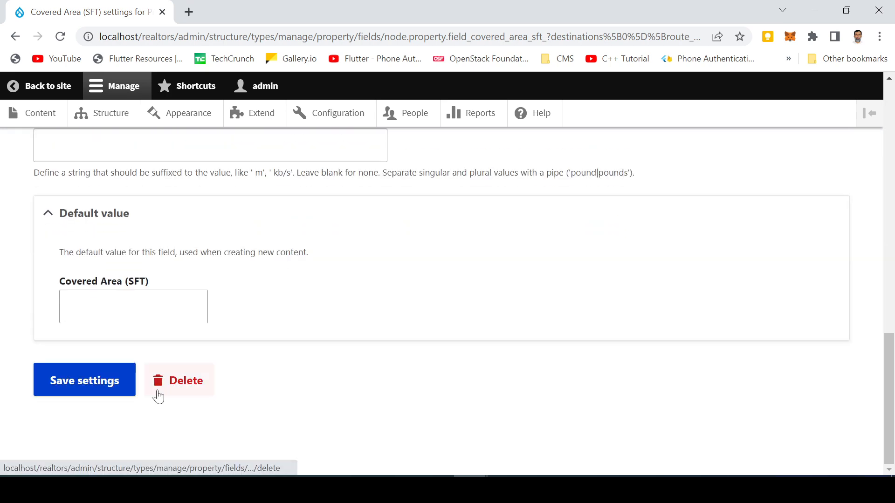
click(87, 388)
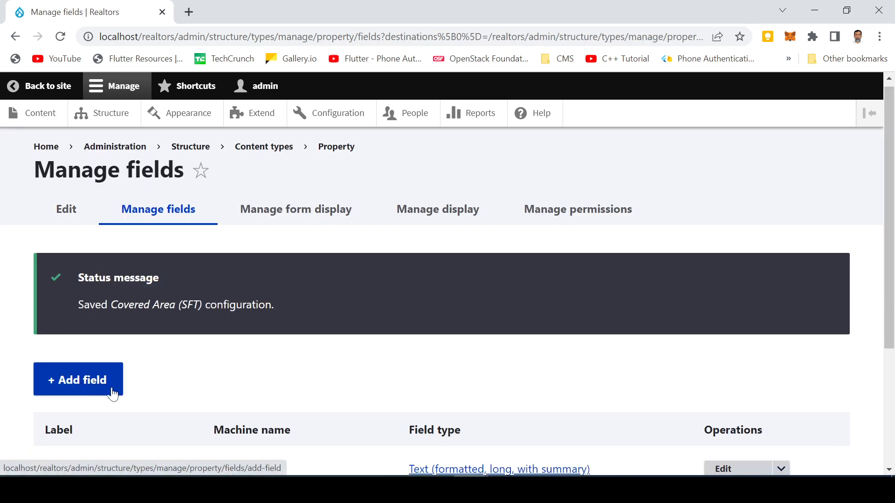
scroll(88, 390, down, 3)
- Choose Image as the new field type and enter the label 'Photos'
click(87, 258)
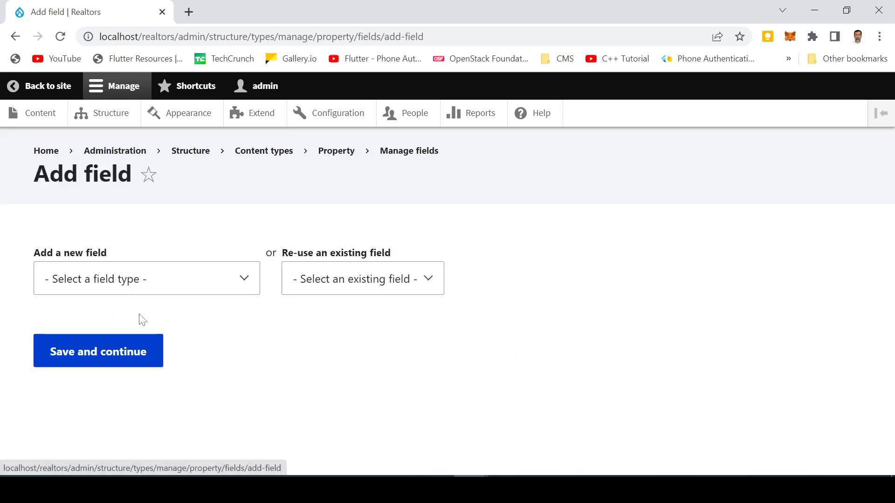
click(112, 292)
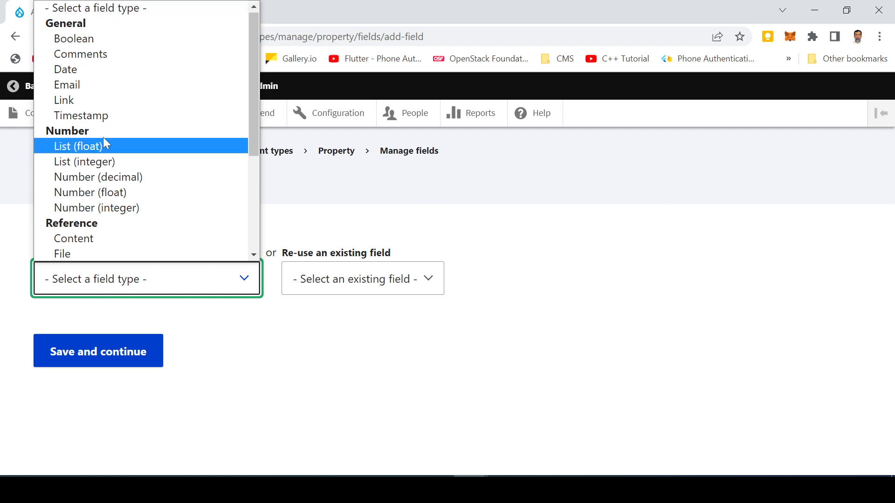
drag(255, 123, 253, 173)
click(93, 166)
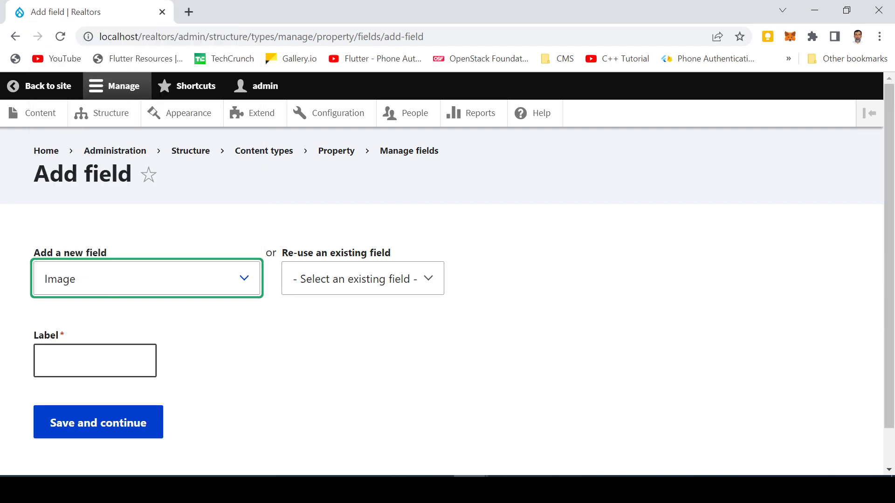
click(65, 361)
text(Photo)
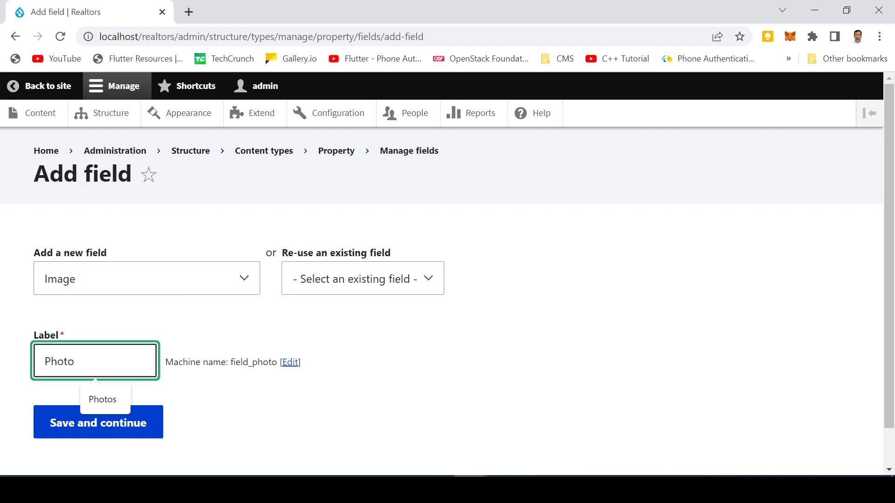
click(103, 399)
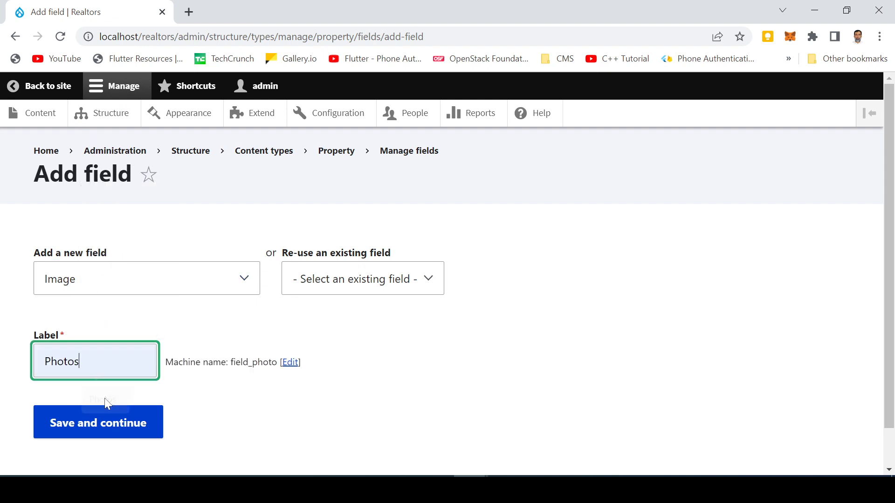
- Create the Photos field with allowed number of values set to Limited 4, and save
click(110, 432)
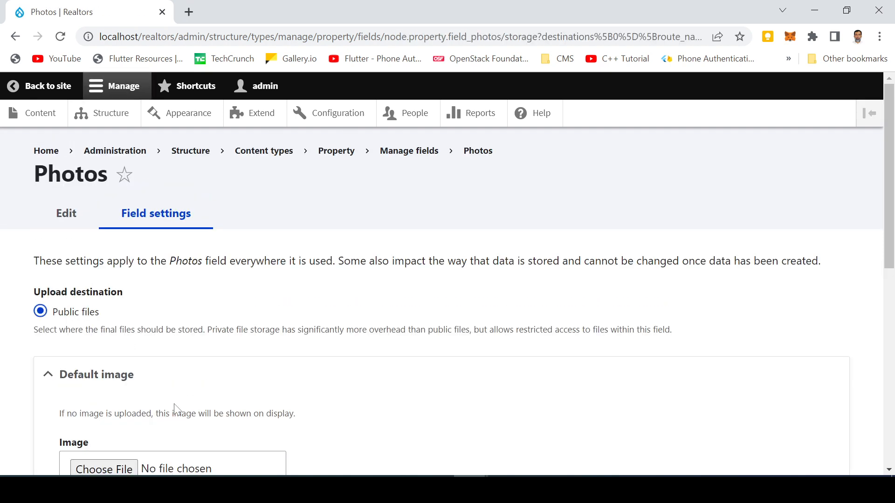
scroll(175, 408, down, 3)
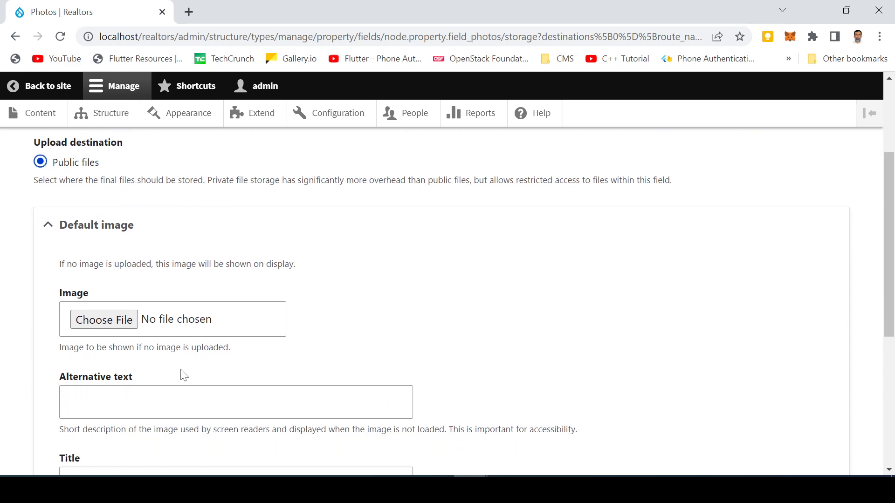
scroll(183, 375, down, 3)
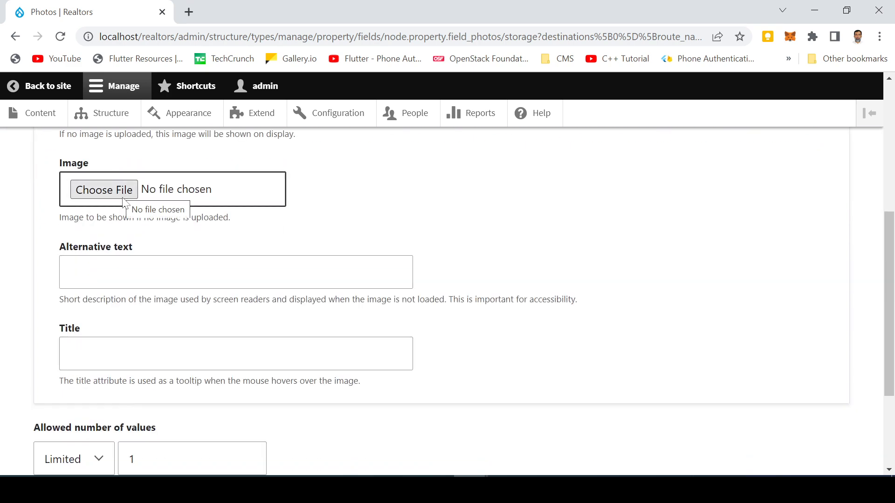
key(Tab)
key(Tab)
scroll(88, 344, down, 3)
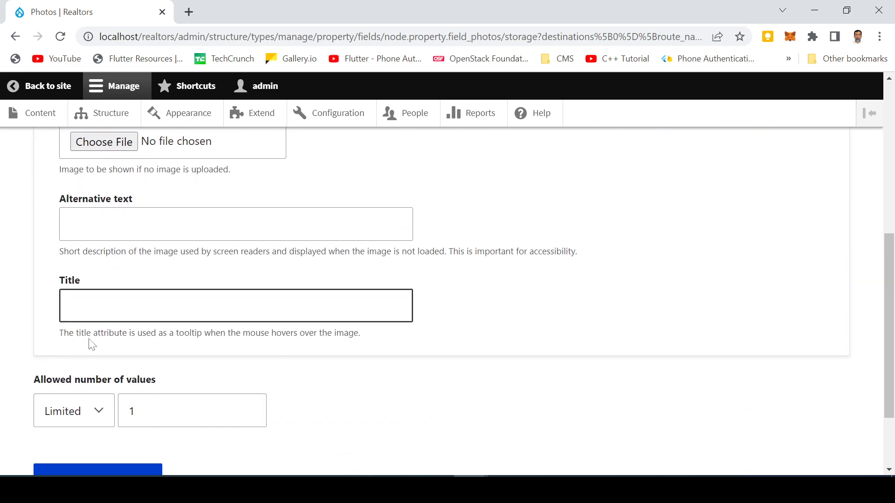
key(Tab)
key(Tab)
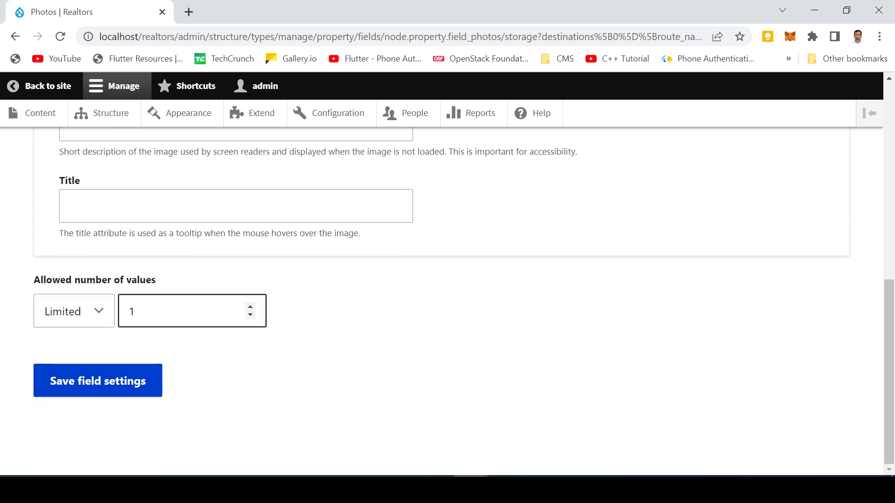
click(251, 308)
click(250, 308)
click(251, 308)
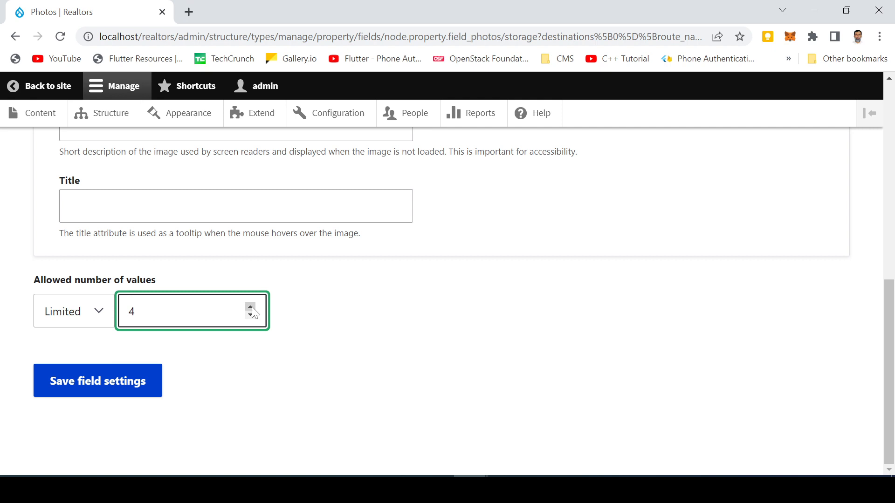
click(102, 388)
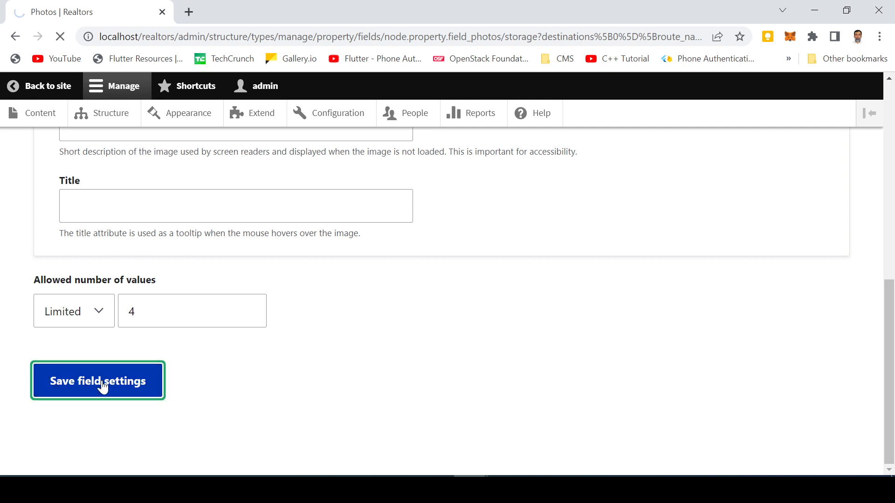
- Review the Photos allowed file extensions and upload file directory
scroll(100, 384, down, 5)
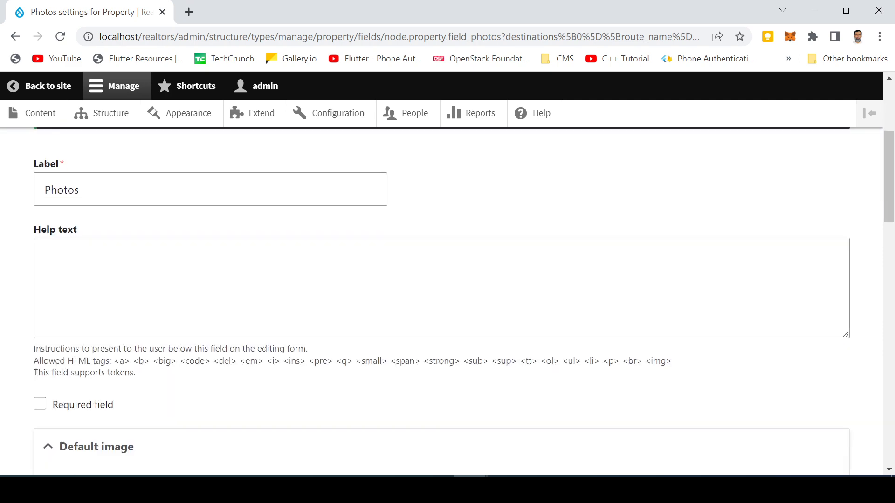
scroll(448, 301, down, 5)
scroll(114, 219, down, 3)
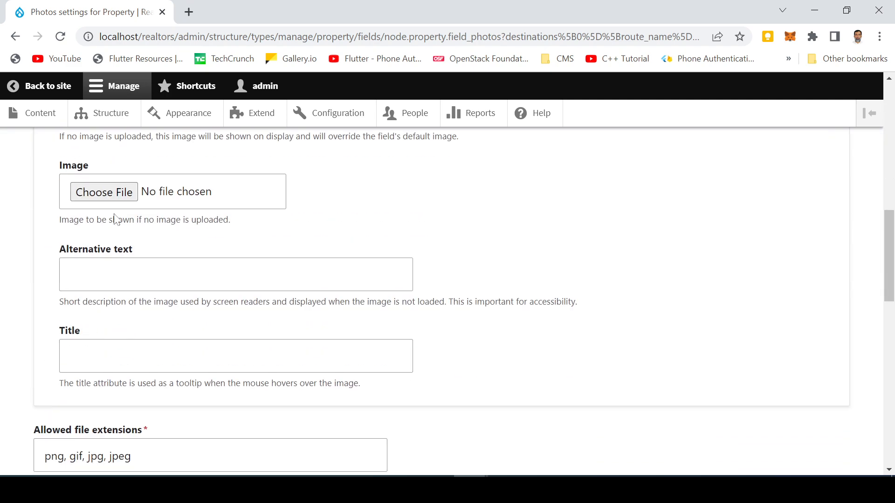
scroll(113, 220, up, 3)
scroll(136, 212, down, 10)
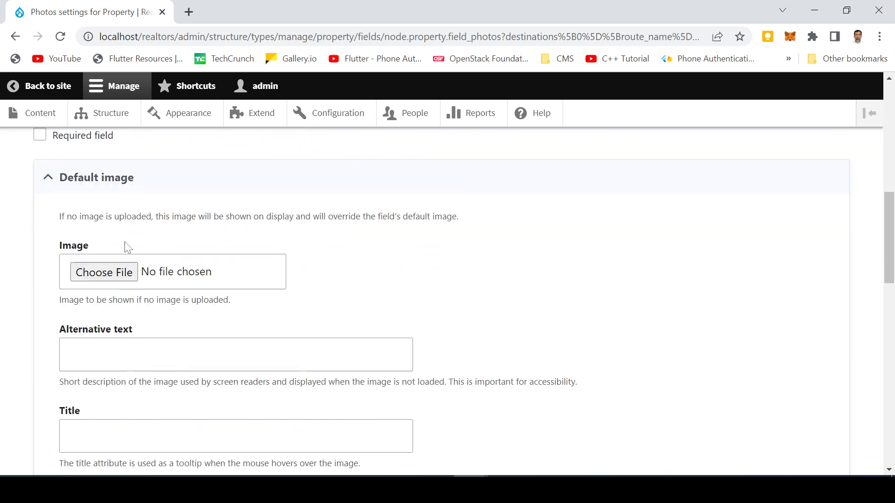
scroll(168, 286, up, 6)
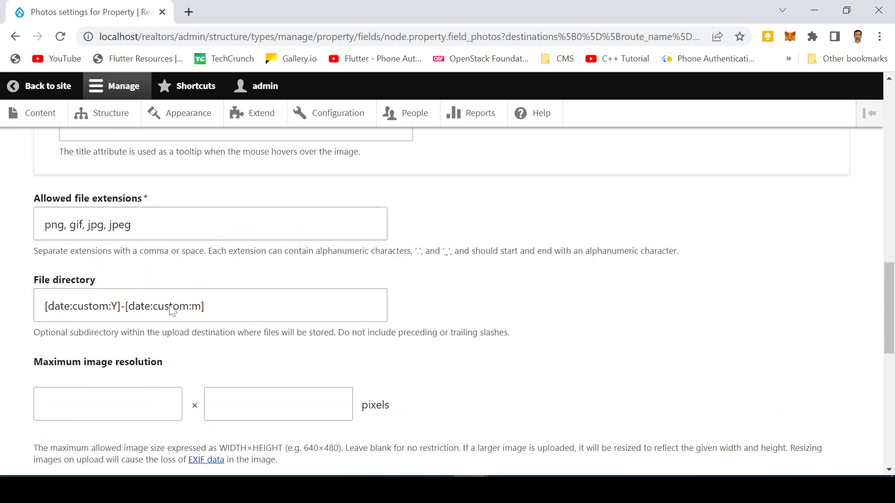
scroll(157, 329, down, 3)
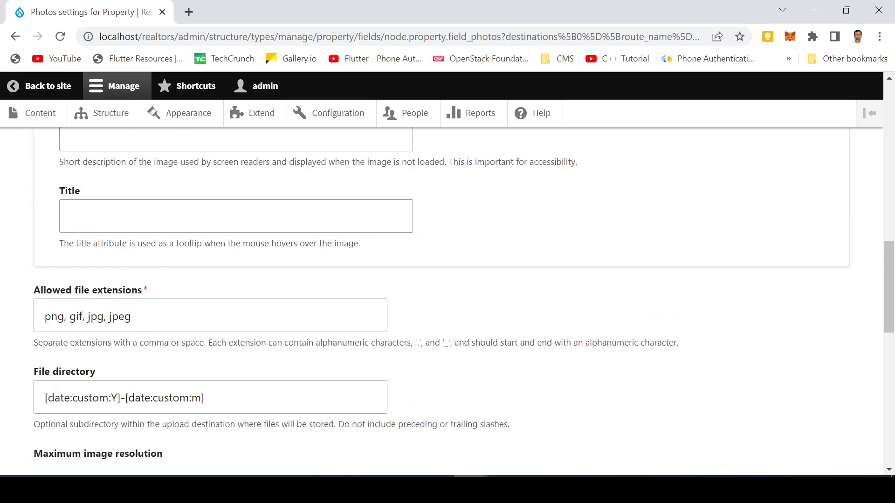
click(158, 321)
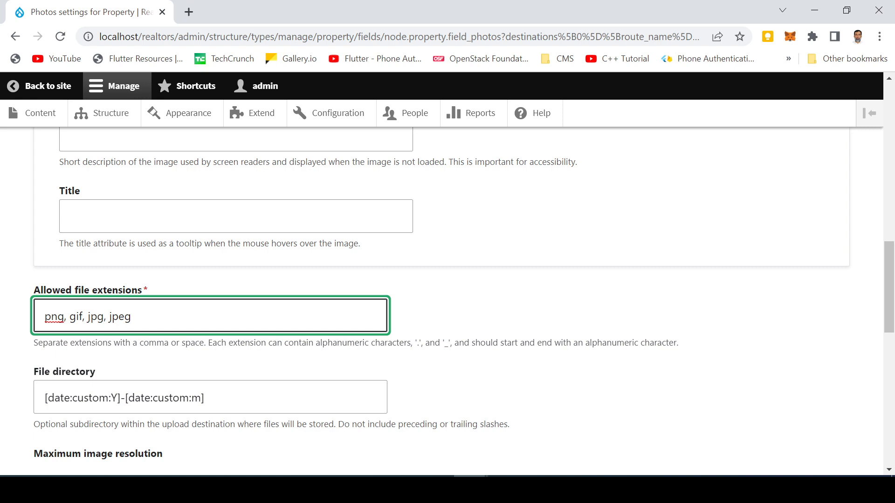
scroll(202, 320, down, 3)
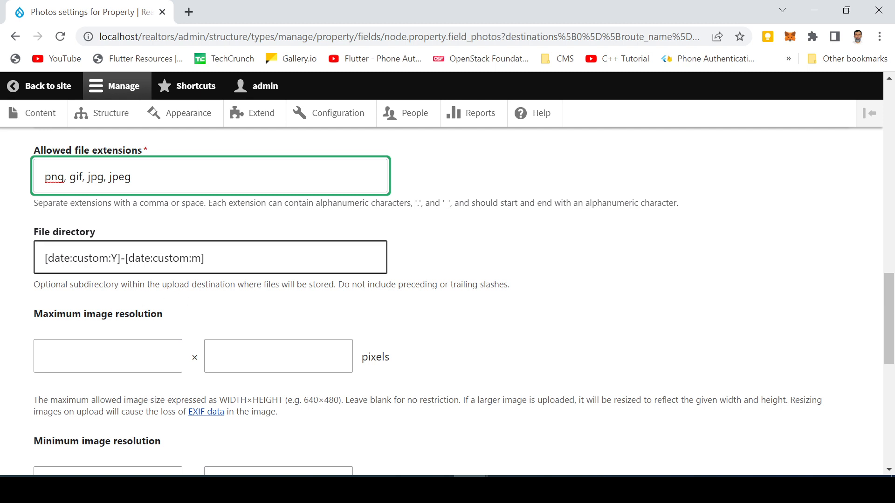
click(99, 257)
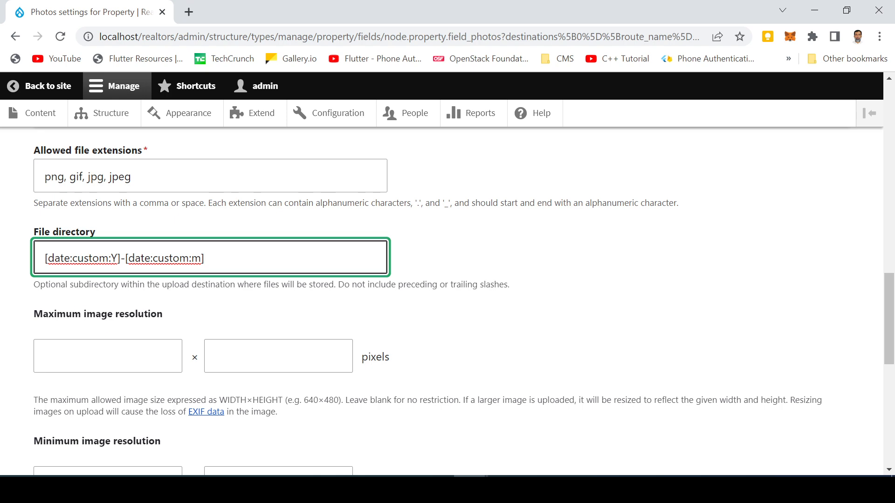
scroll(134, 332, down, 3)
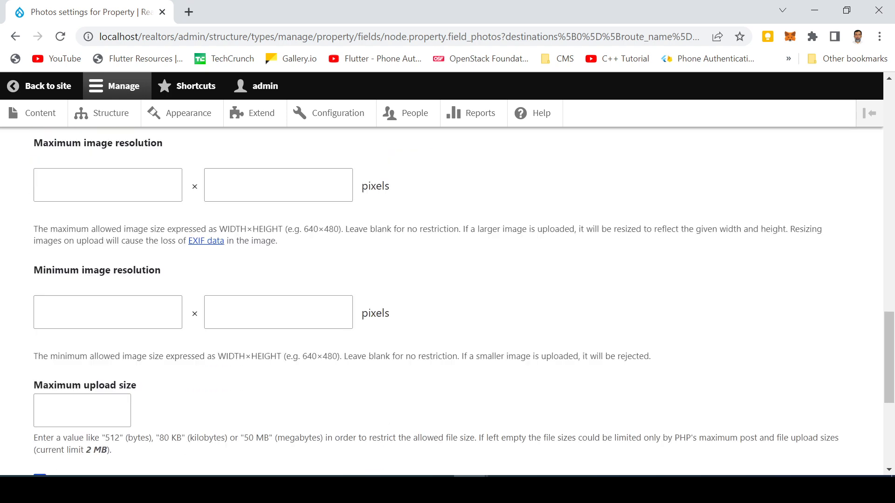
scroll(126, 333, down, 1)
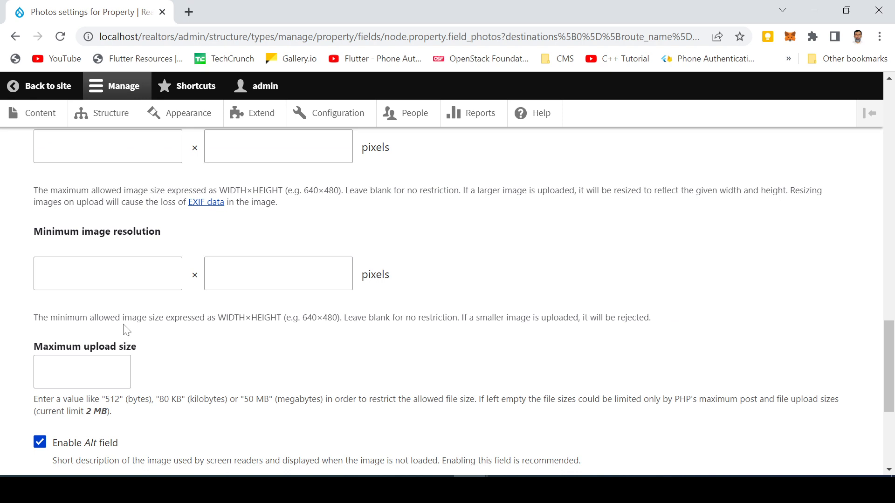
- Check the minimum image resolution and save the Photos field settings
click(115, 275)
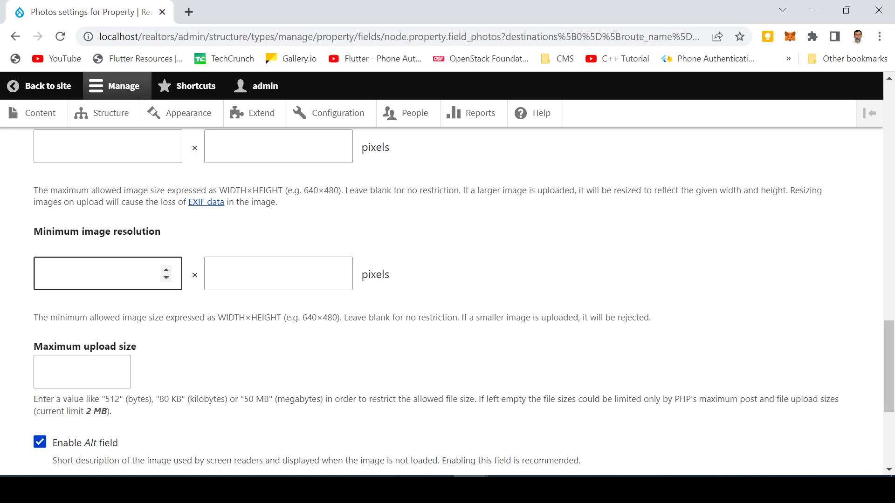
scroll(115, 278, down, 3)
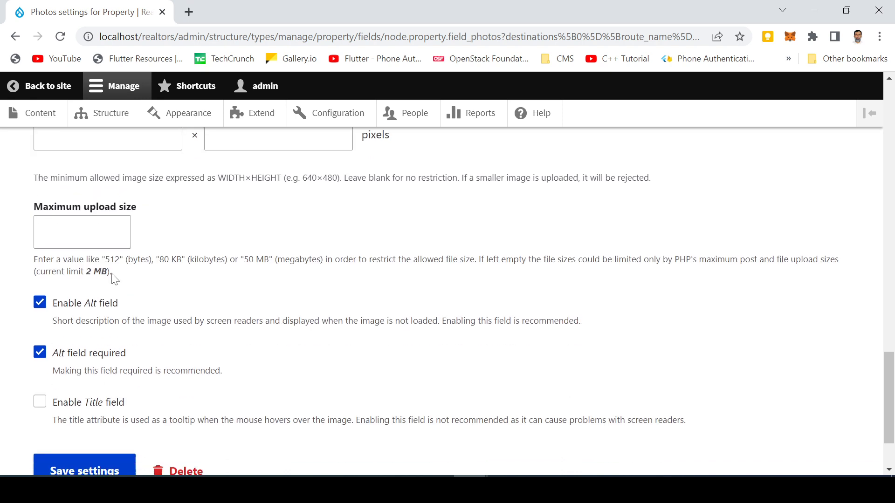
scroll(122, 286, down, 2)
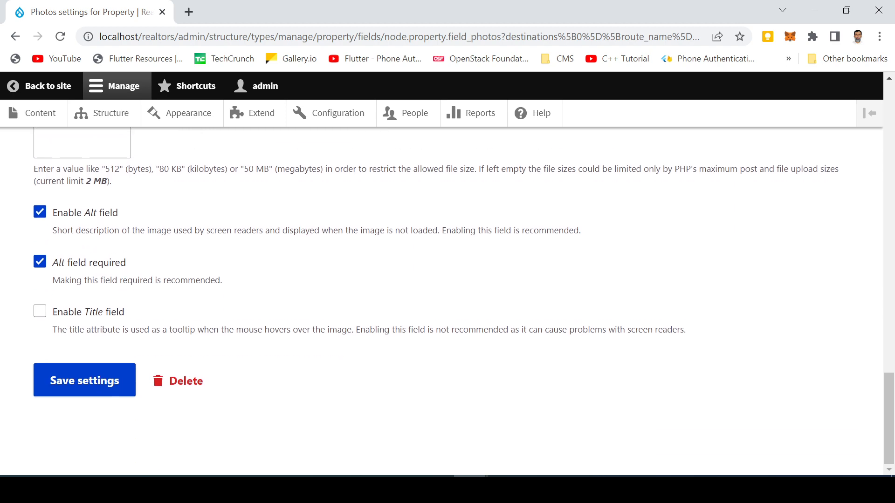
click(73, 388)
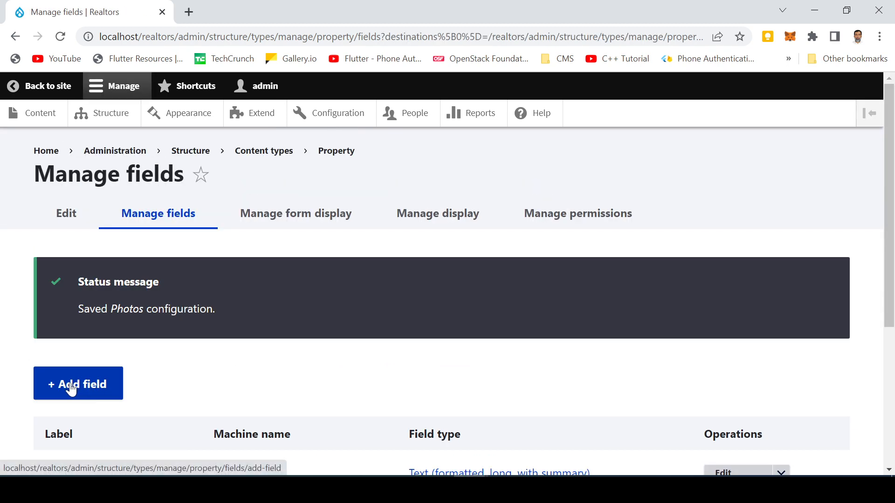
- Add a Number (integer) field labelled 'Price' to Property
click(72, 390)
click(103, 284)
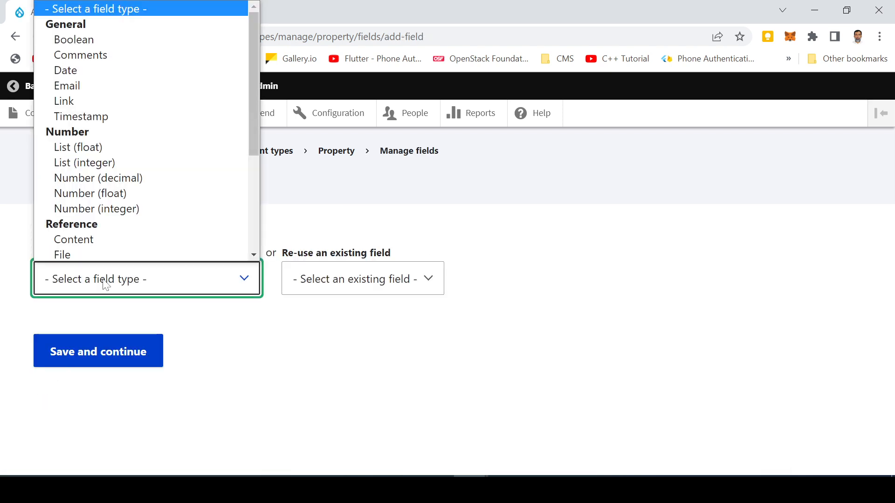
click(101, 206)
click(97, 360)
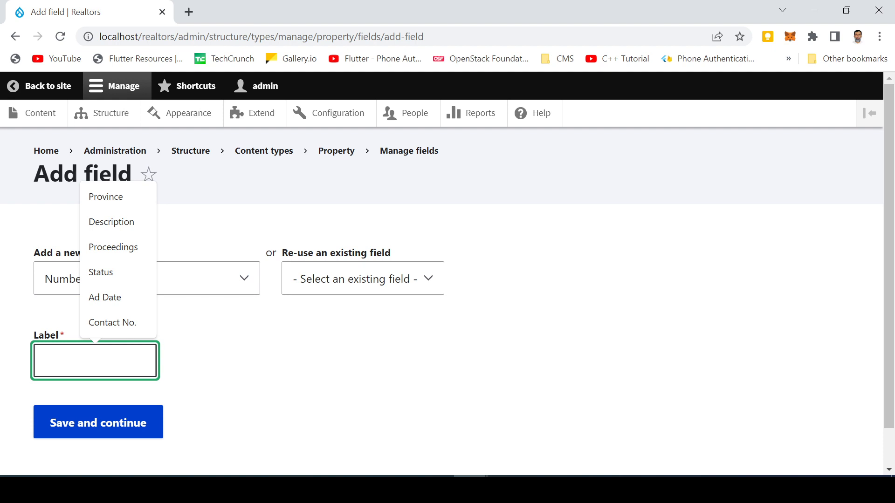
text(Price)
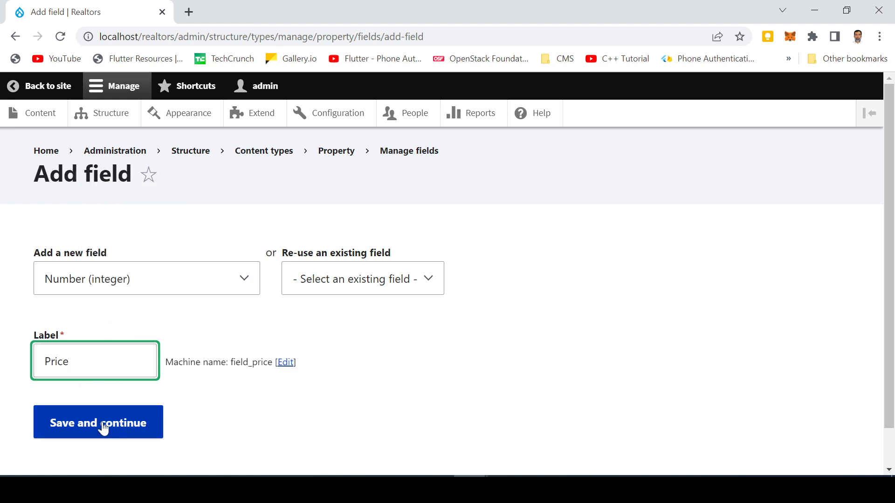
click(103, 425)
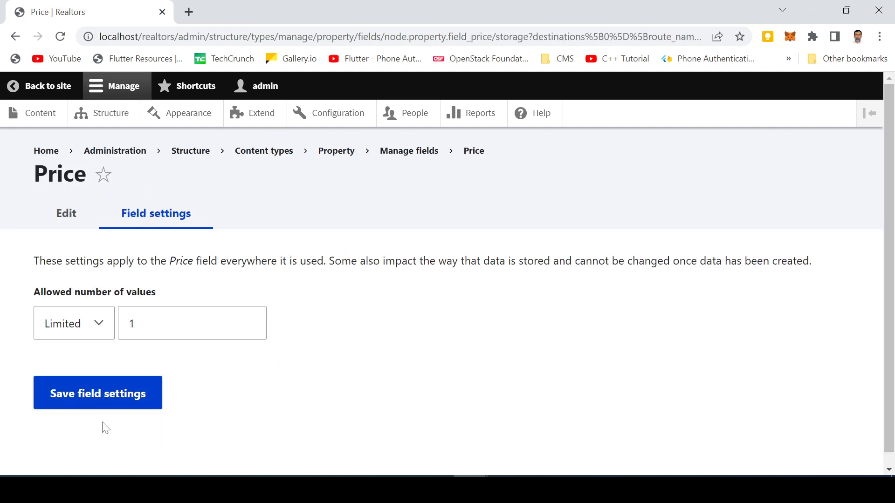
- Save the Price storage and field settings with their defaults
click(140, 396)
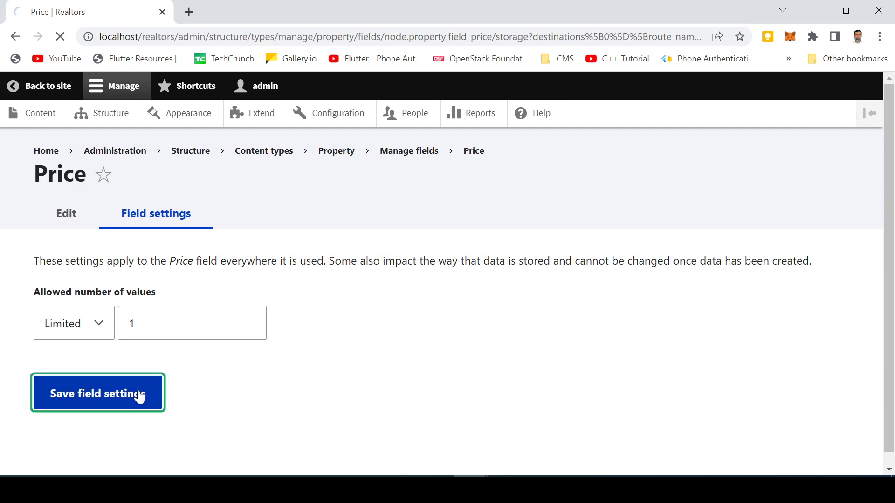
scroll(140, 368, down, 7)
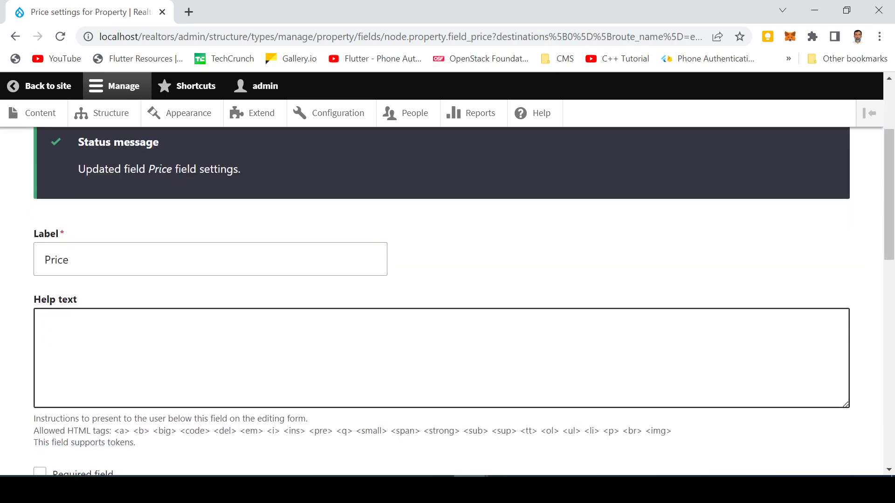
scroll(139, 372, down, 8)
click(98, 386)
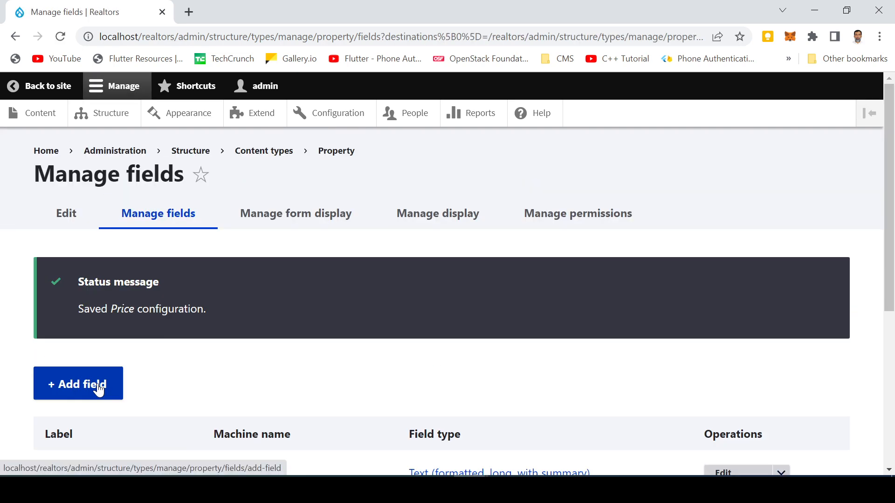
- Add a List (text) field labelled 'Project Type' and continue to its settings
click(97, 386)
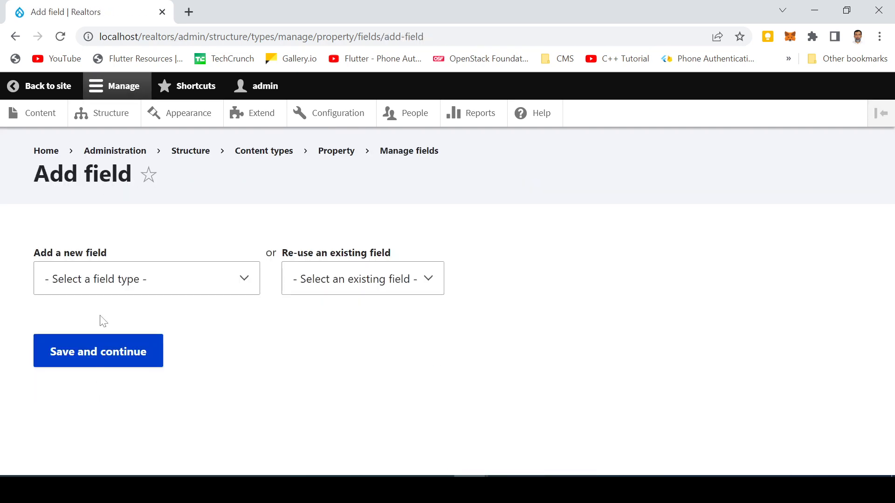
click(106, 280)
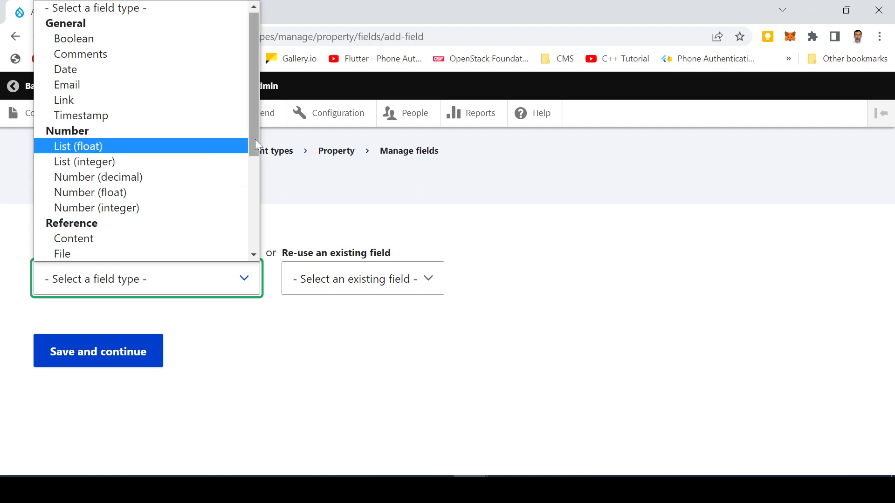
drag(255, 139, 257, 201)
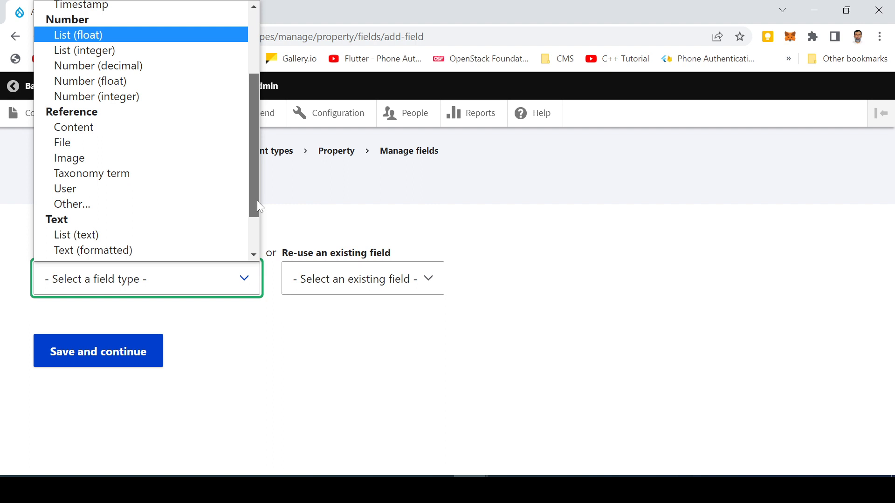
drag(257, 201, 250, 235)
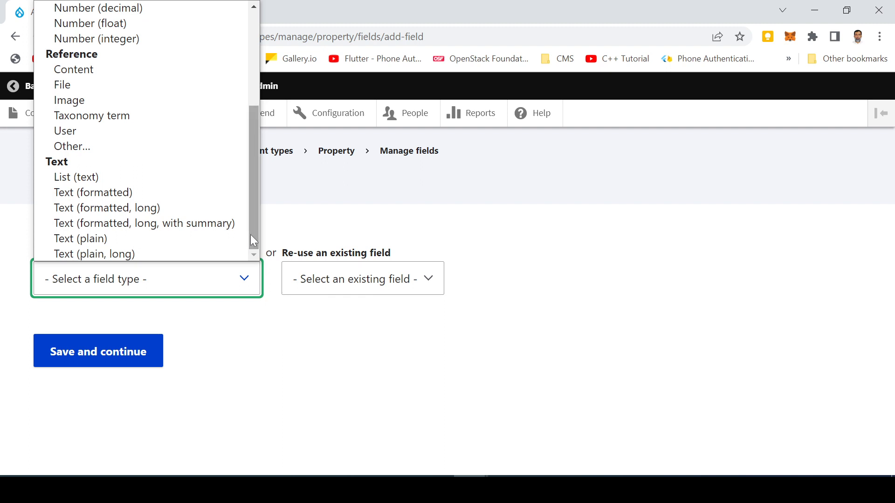
click(143, 182)
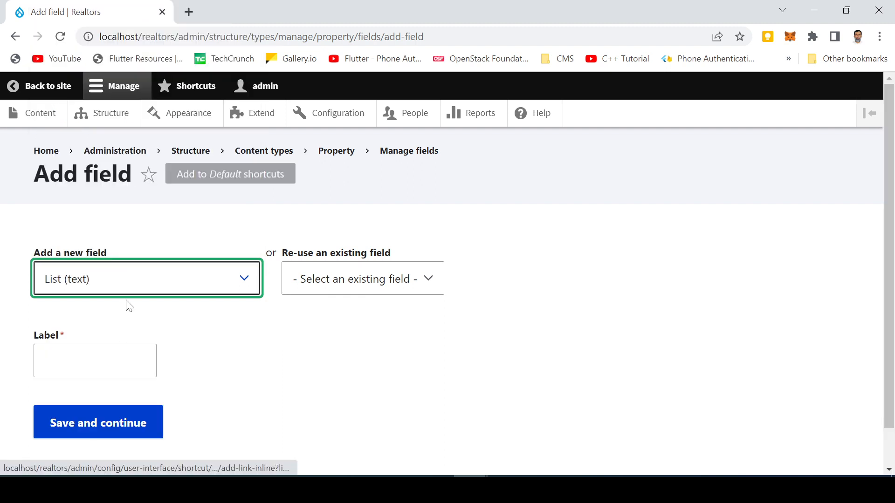
click(96, 361)
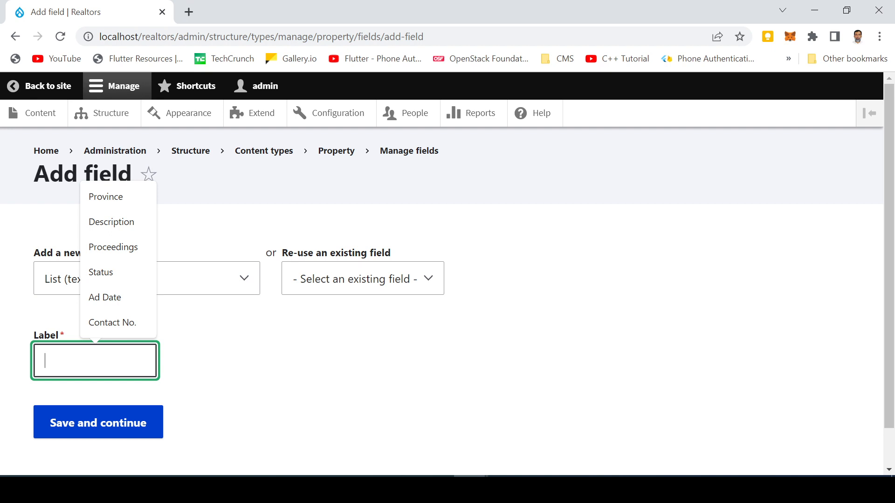
text(Pro)
key(Down)
key(Down)
key(Down)
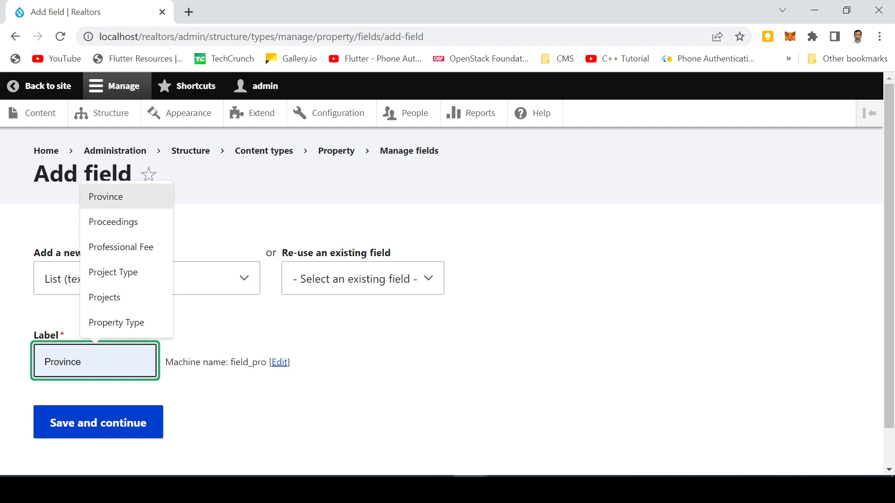
key(Down)
key(Return)
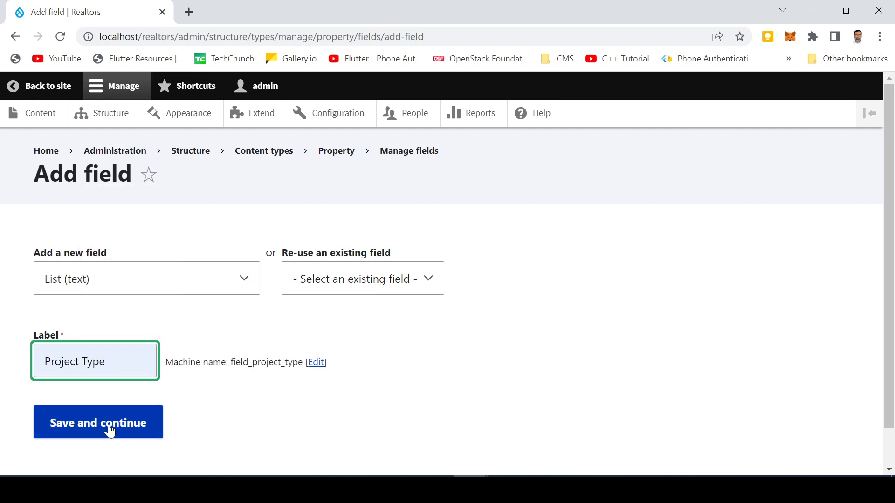
click(108, 426)
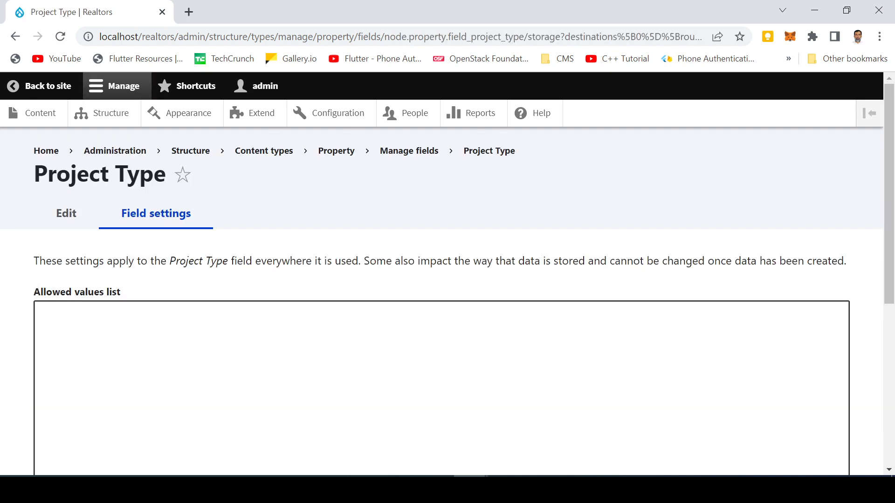
- Enter the allowed values Residential Plot, Commercial Plot, House and Flat, one per line
click(45, 318)
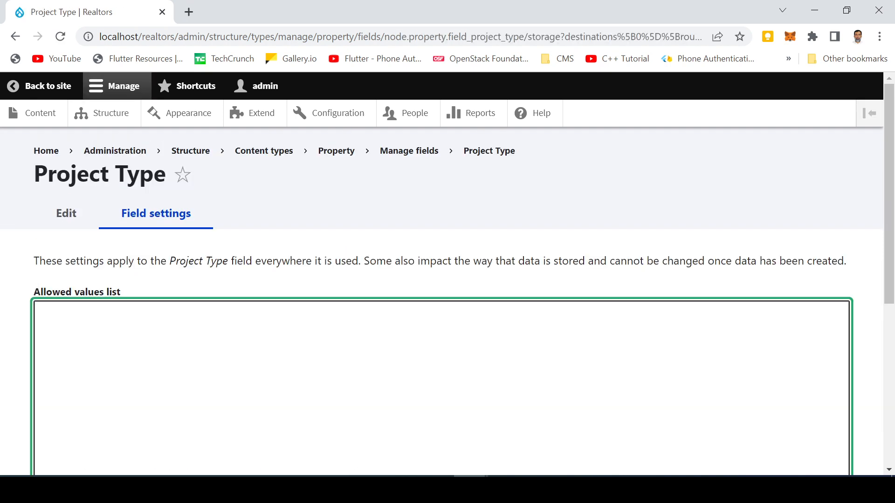
scroll(447, 301, down, 3)
scroll(447, 301, up, 3)
text(Residential Plo)
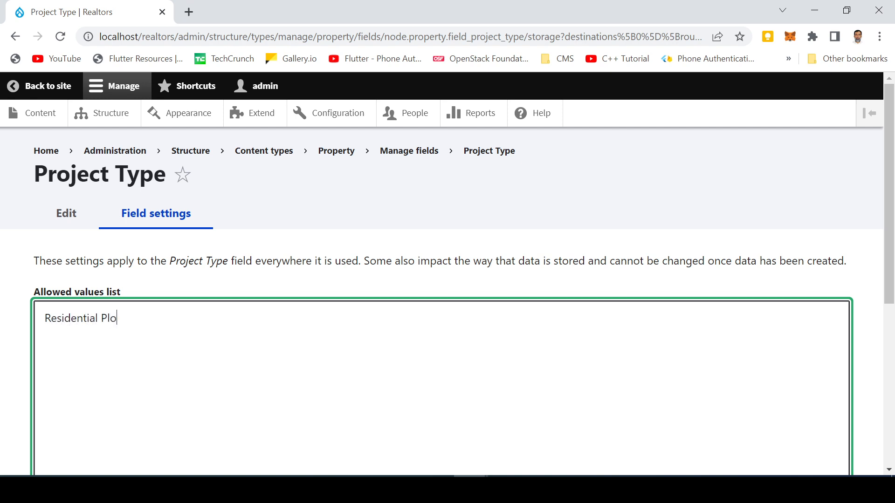
text(t)
key(Return)
text(Commercial Plot)
key(Return)
text(House)
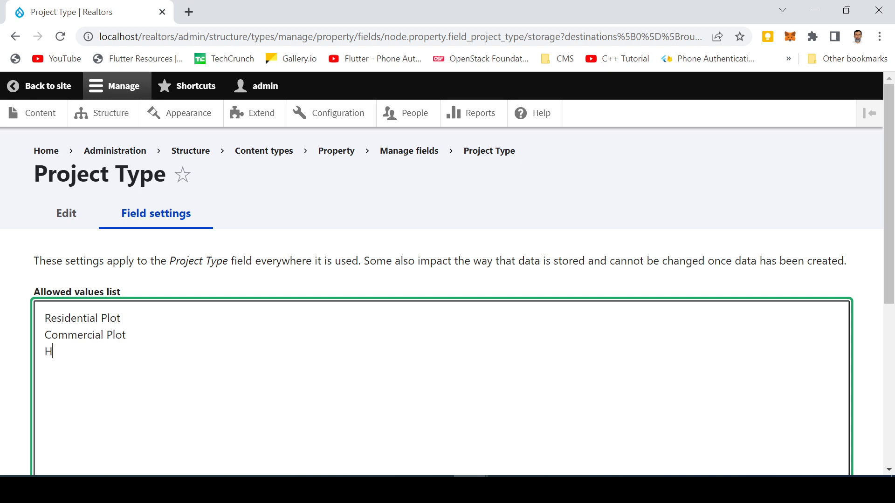
key(Return)
text(Flat)
- Save the Project Type field's storage settings with these values
scroll(448, 279, down, 3)
scroll(187, 327, down, 3)
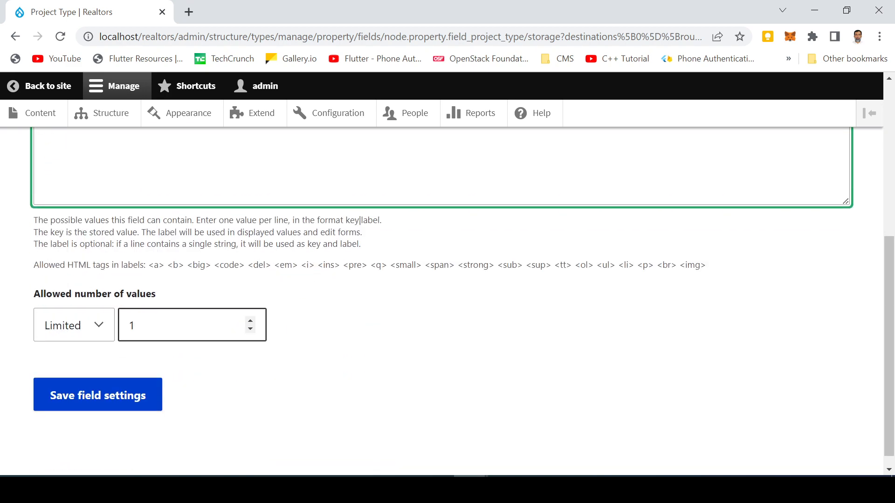
scroll(154, 322, up, 4)
scroll(154, 321, down, 5)
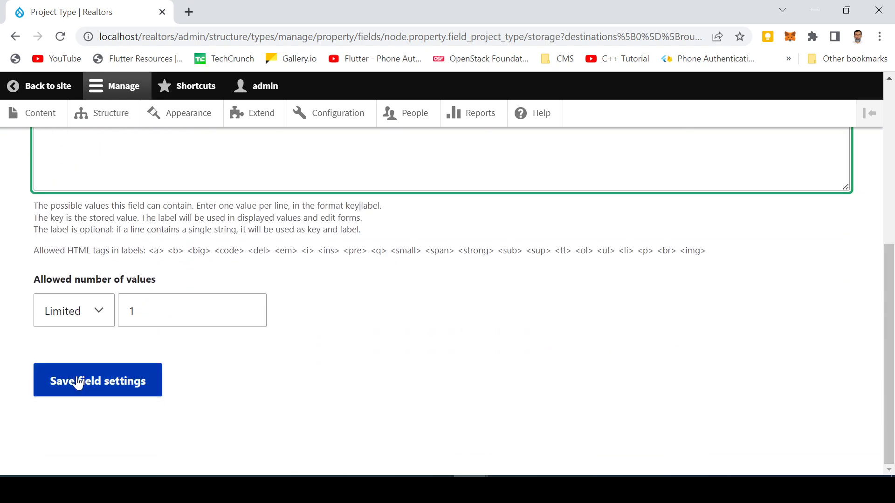
click(78, 384)
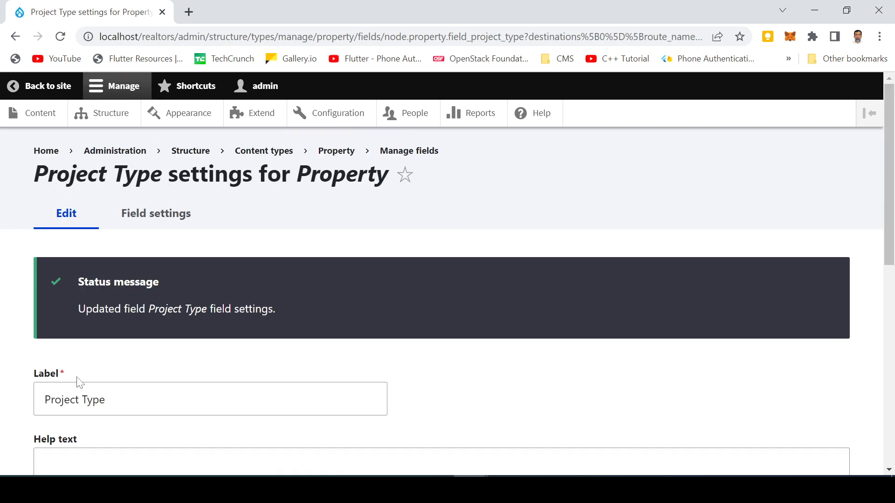
- Save the field storage, then set Project Type's default value to Residential Plot
scroll(89, 368, down, 8)
scroll(104, 359, down, 2)
click(88, 386)
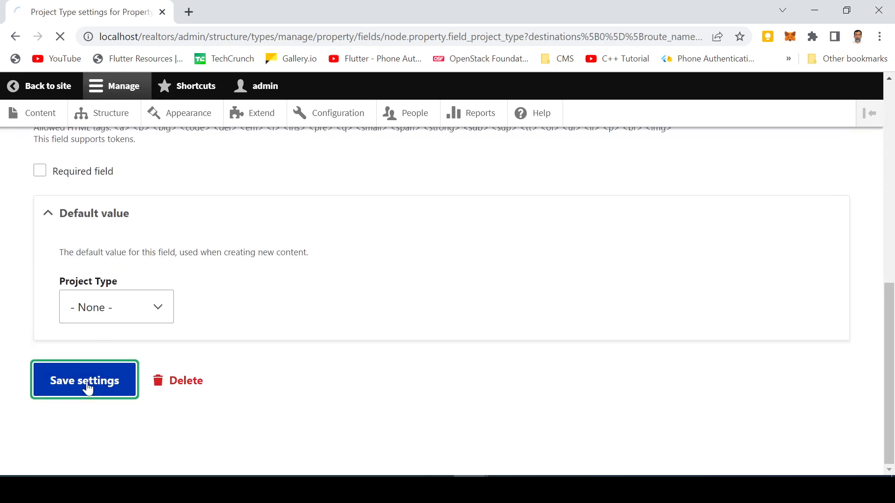
scroll(89, 383, down, 4)
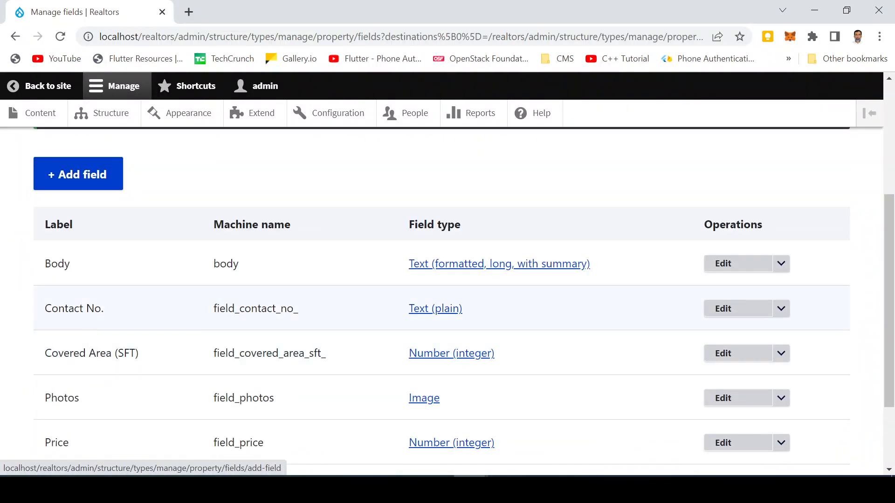
scroll(90, 381, down, 2)
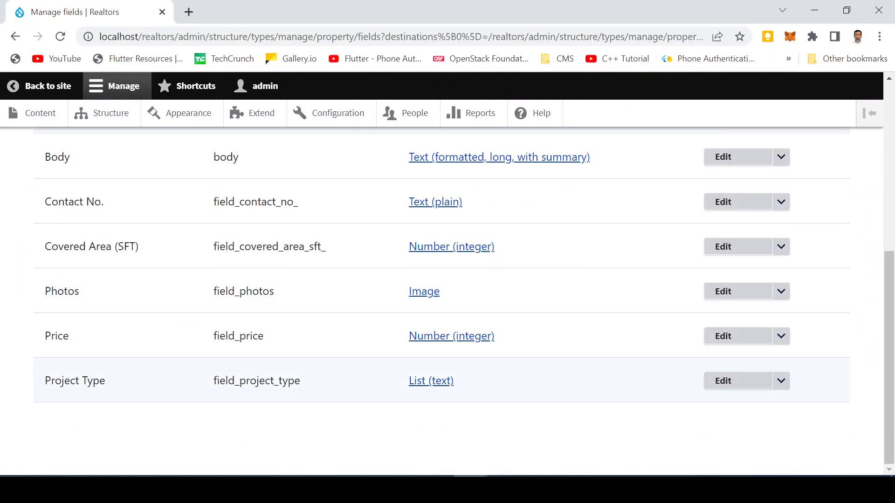
click(722, 385)
scroll(191, 346, down, 7)
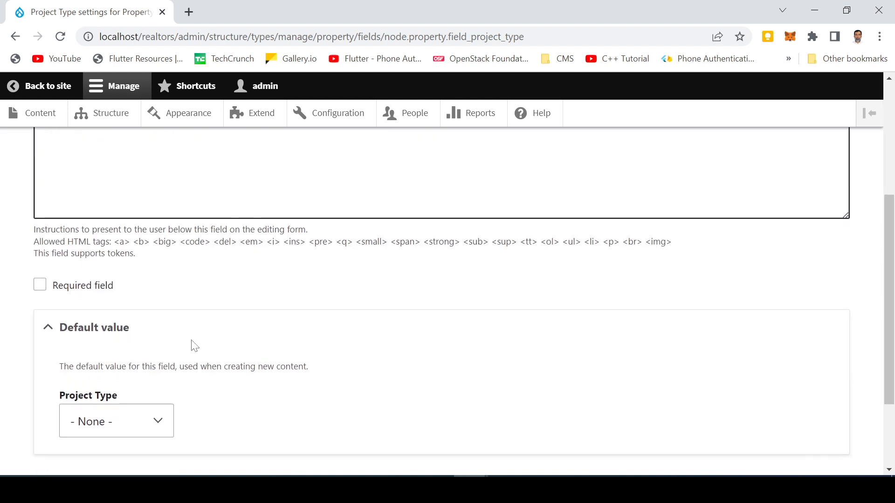
click(133, 315)
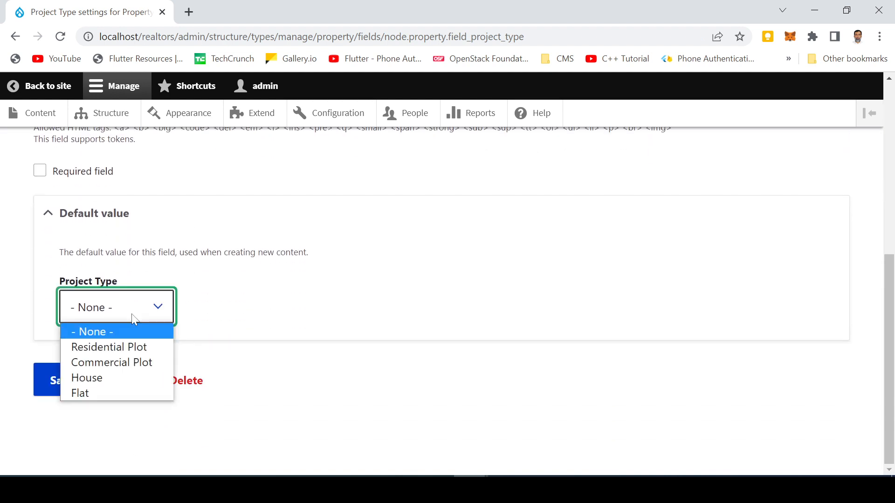
click(124, 341)
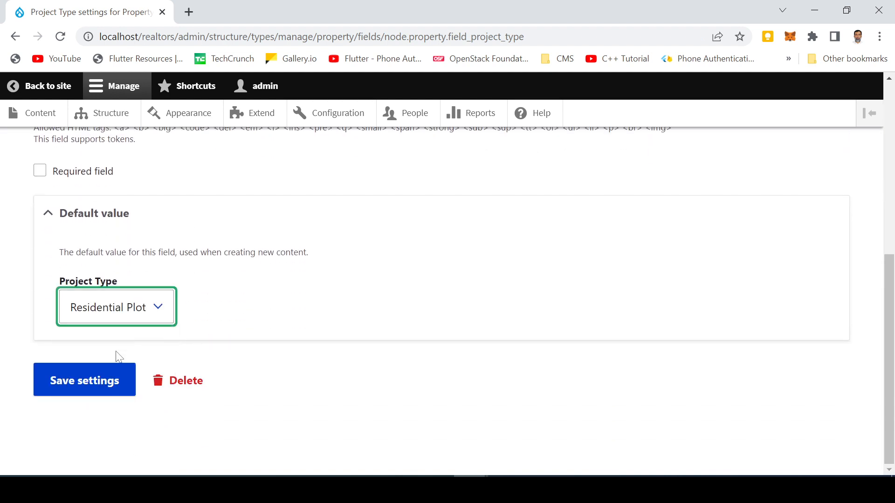
click(77, 383)
- Rename the Project Type field label to Property Type and save
scroll(78, 384, down, 5)
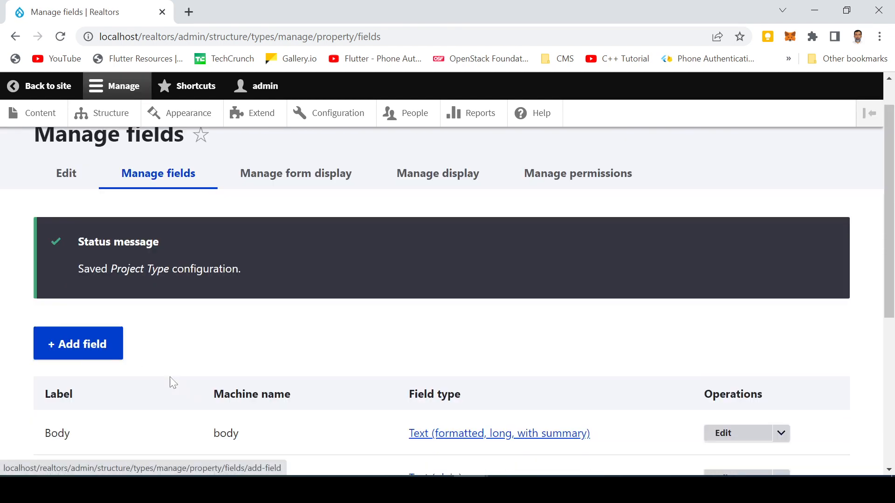
click(723, 418)
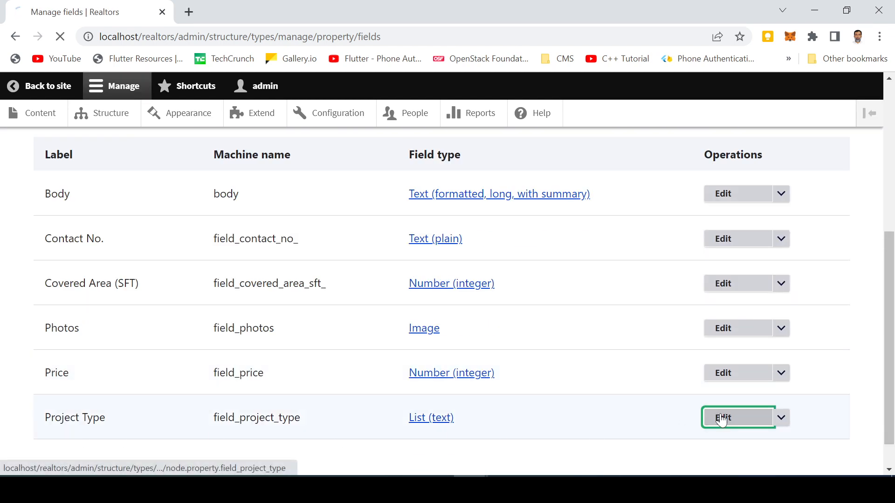
double_click(63, 285)
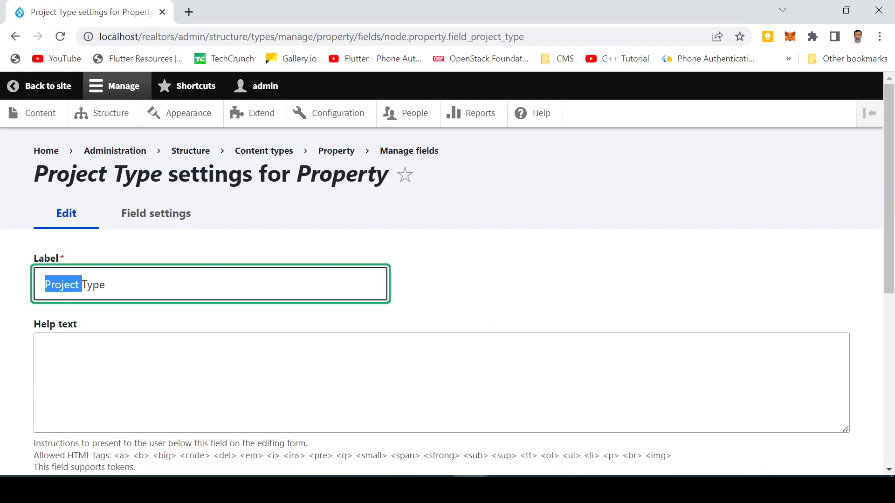
text(Pro)
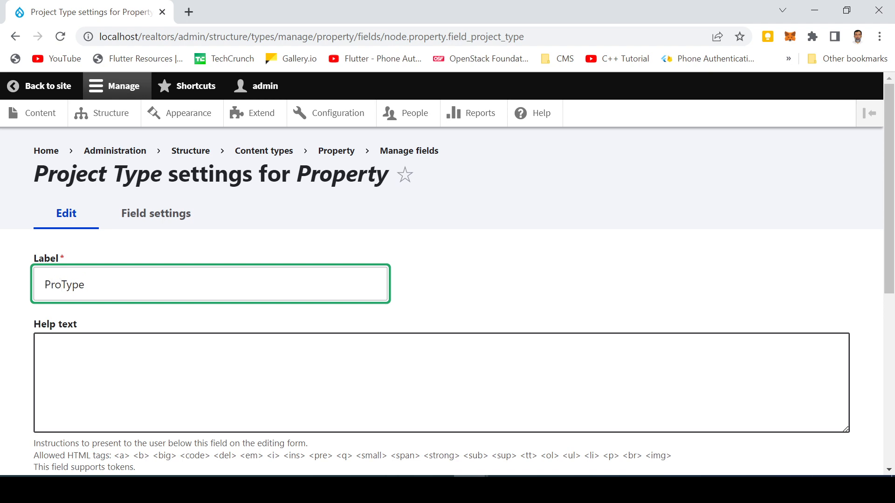
text(perty)
scroll(104, 326, down, 7)
click(98, 393)
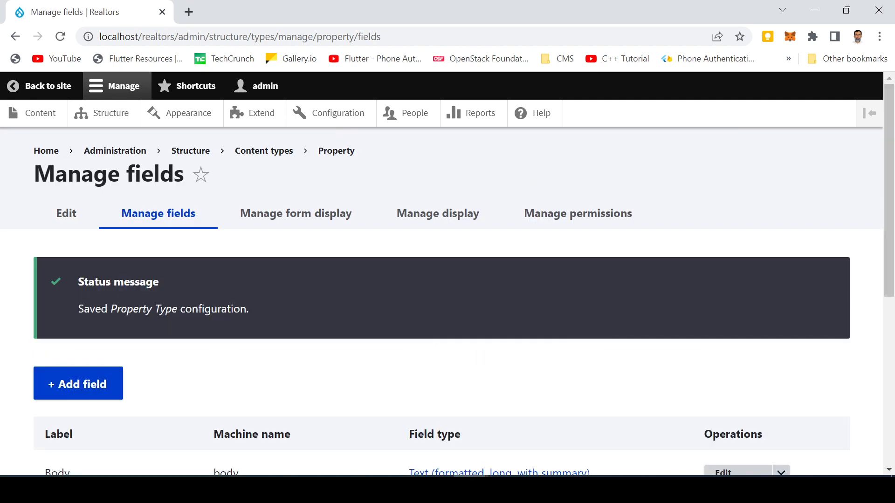
- Create a new List (text) field on Property labelled 'Rent-Sale Type'
click(74, 395)
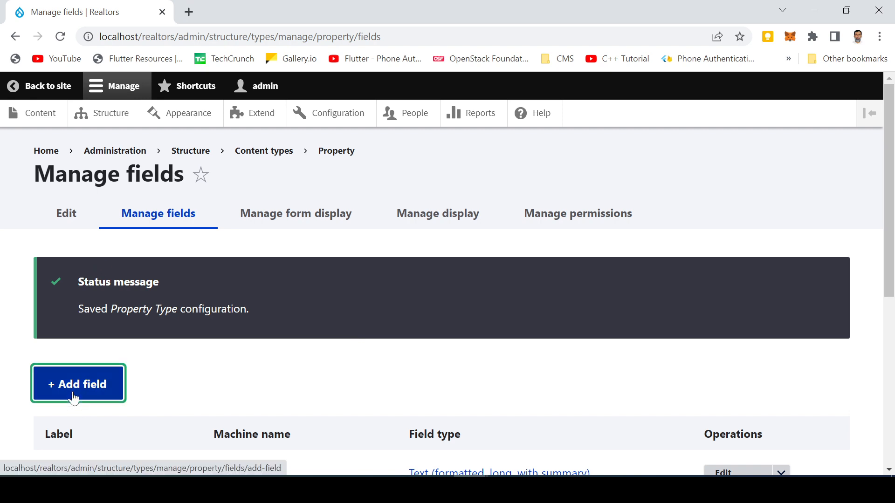
click(96, 278)
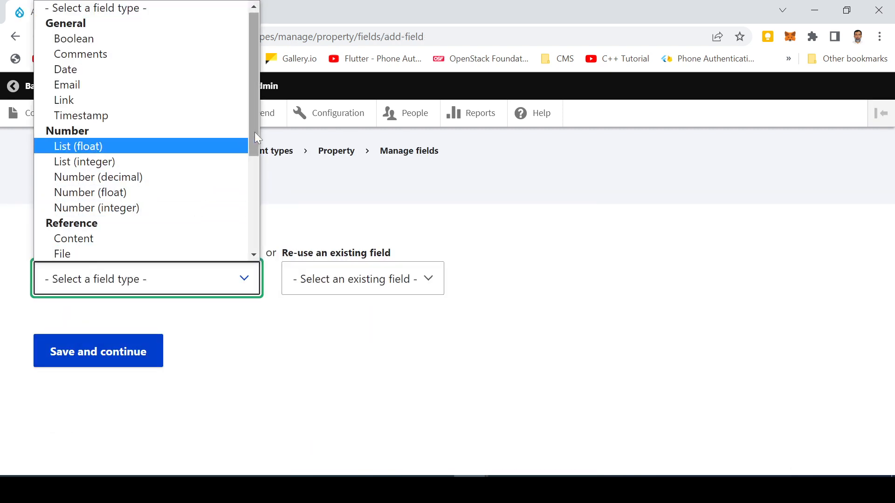
drag(255, 133, 254, 219)
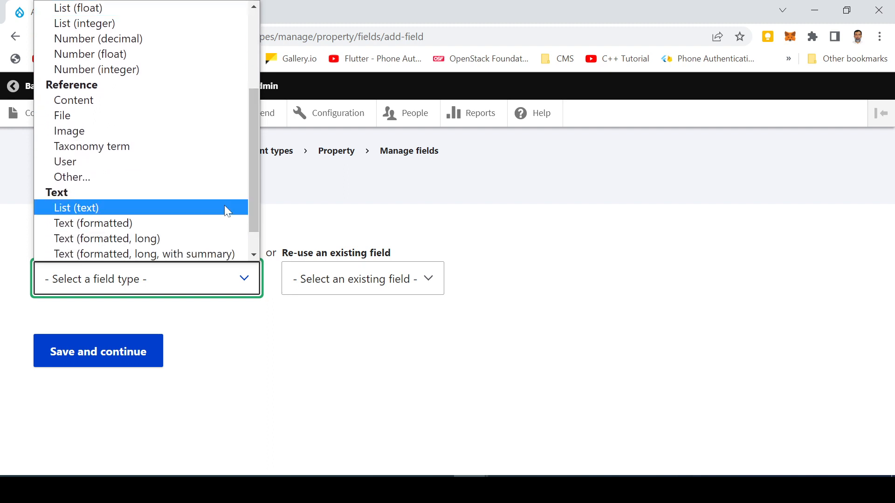
click(127, 207)
click(95, 361)
text(Re)
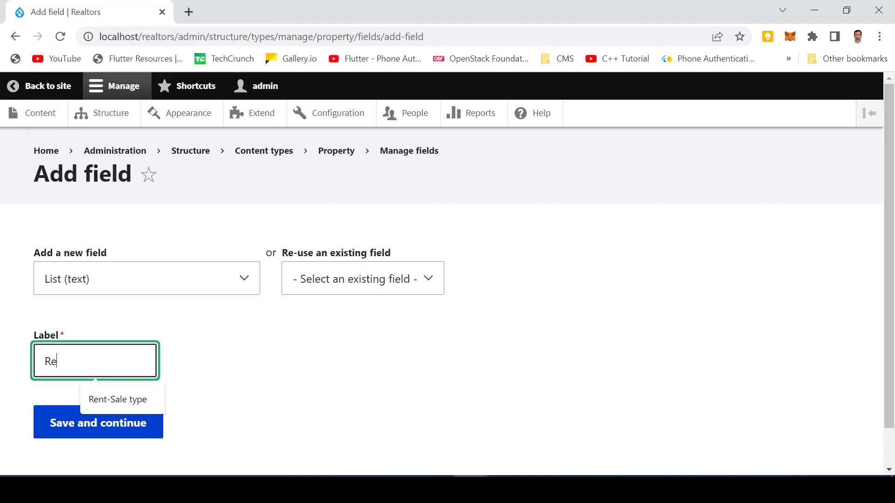
text(nt-Sal)
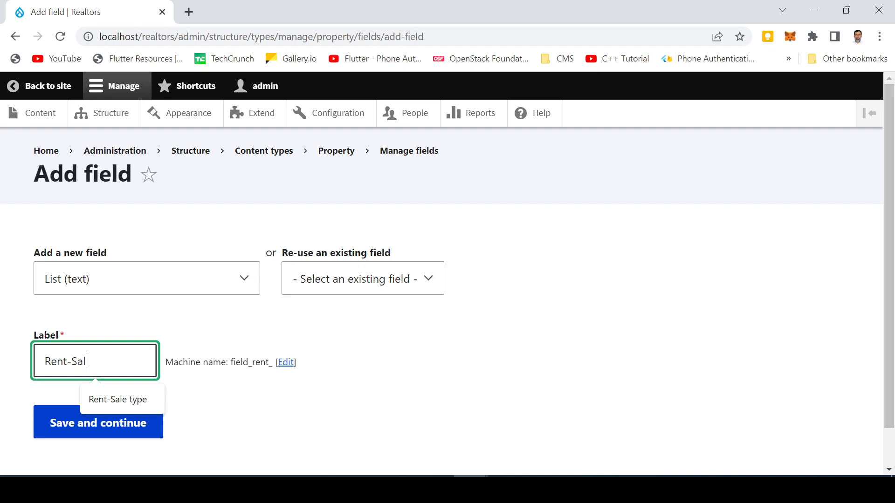
text(e Type)
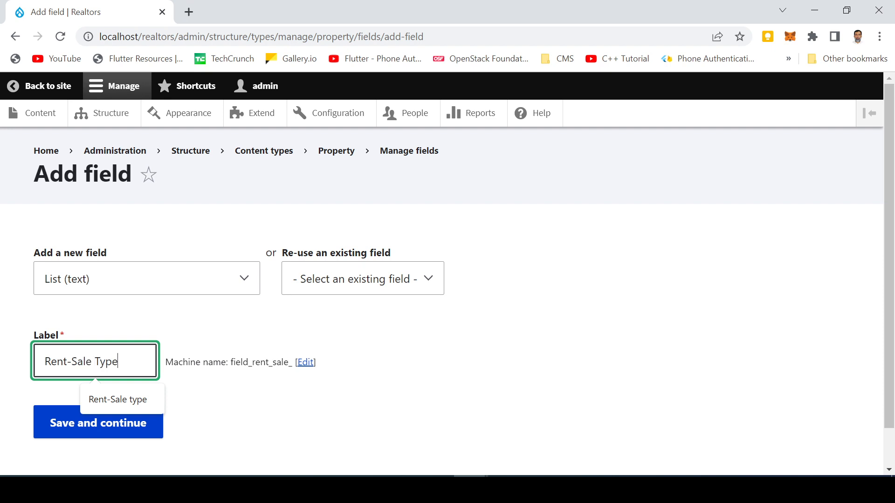
click(61, 424)
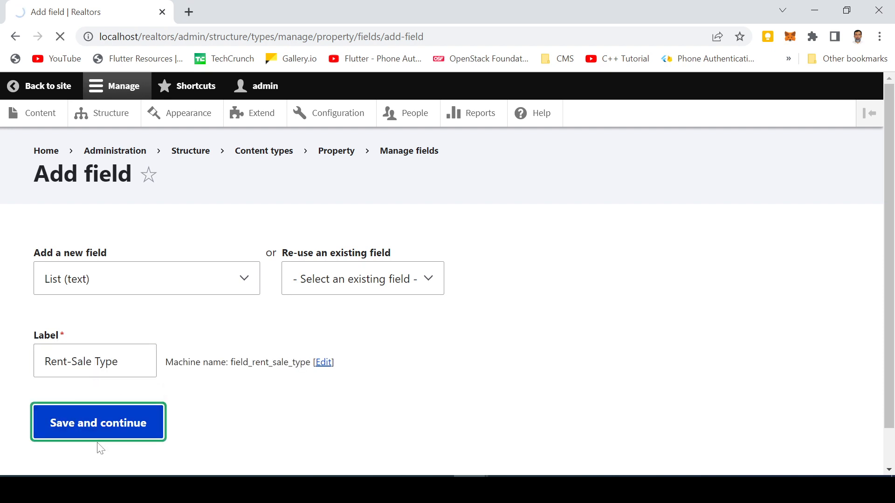
- Give Rent-Sale Type the allowed values Rent and Sale, defaulting to Rent, and save
click(45, 334)
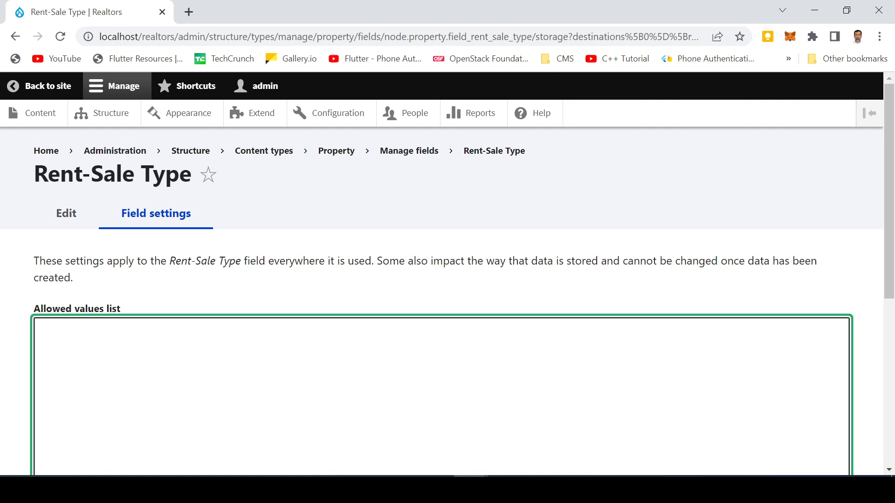
text(Rent )
text(Sale)
scroll(60, 407, down, 4)
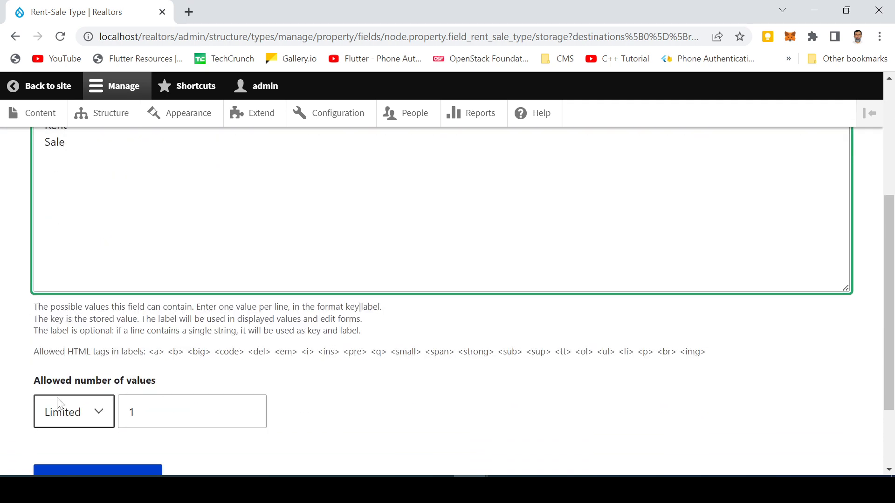
scroll(60, 407, down, 2)
click(85, 378)
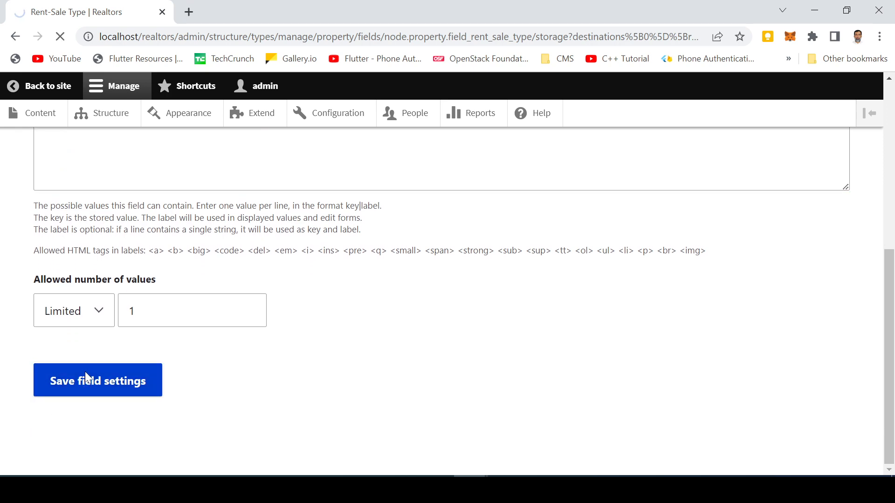
scroll(84, 373, down, 2)
scroll(126, 338, down, 6)
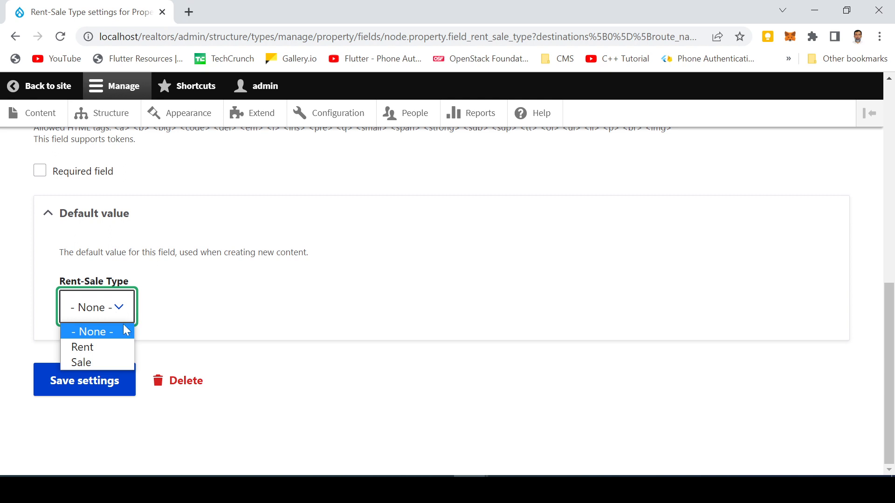
click(120, 347)
click(102, 380)
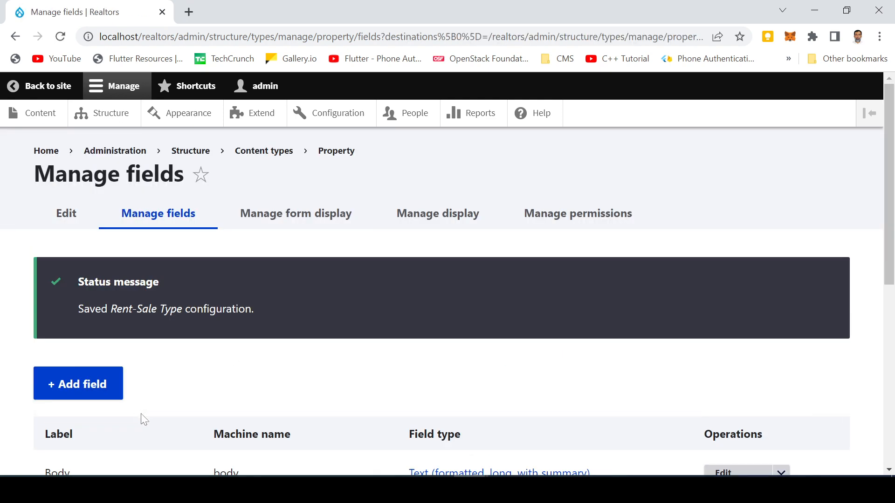
click(73, 377)
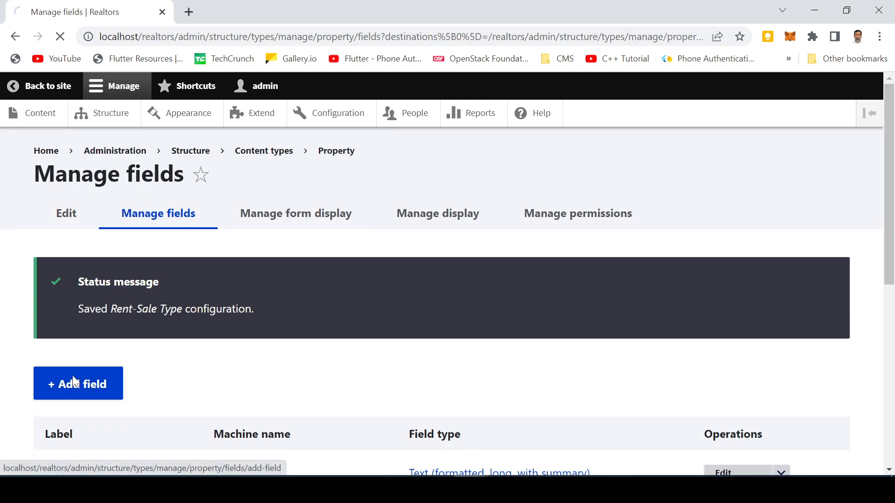
- Create a new List (text) field on Property labelled Status
click(95, 282)
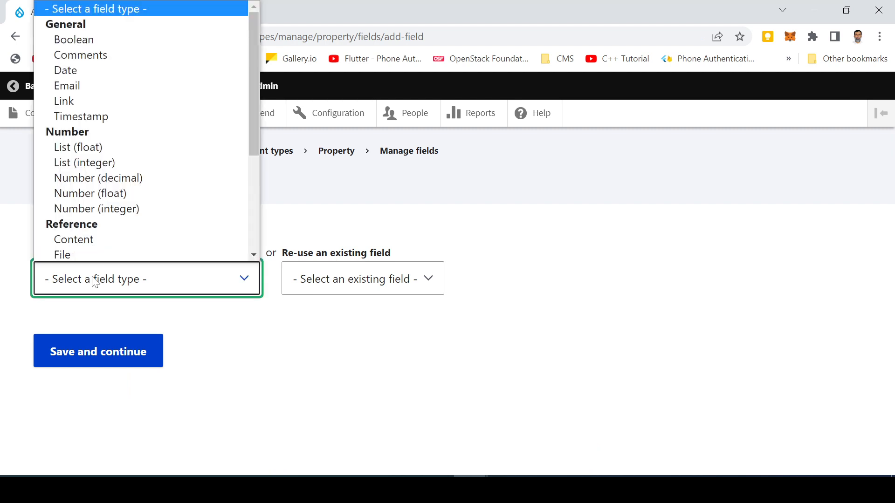
drag(254, 150, 253, 222)
click(117, 215)
click(70, 361)
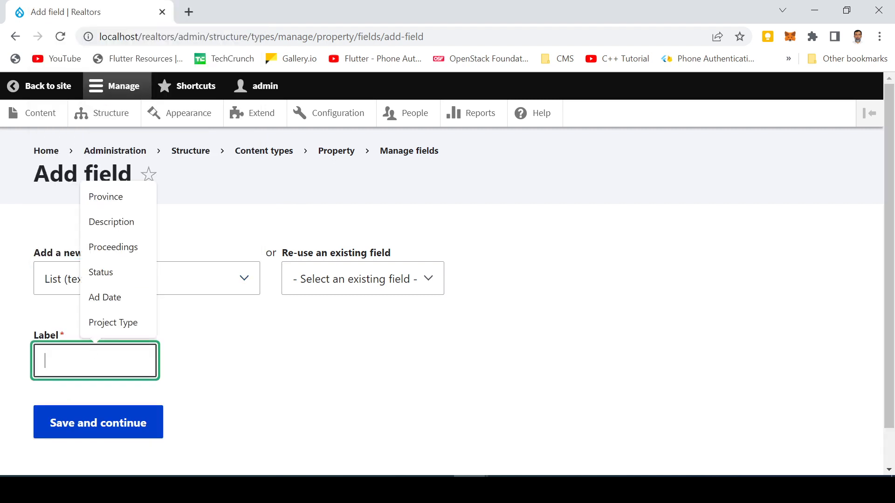
text(Status)
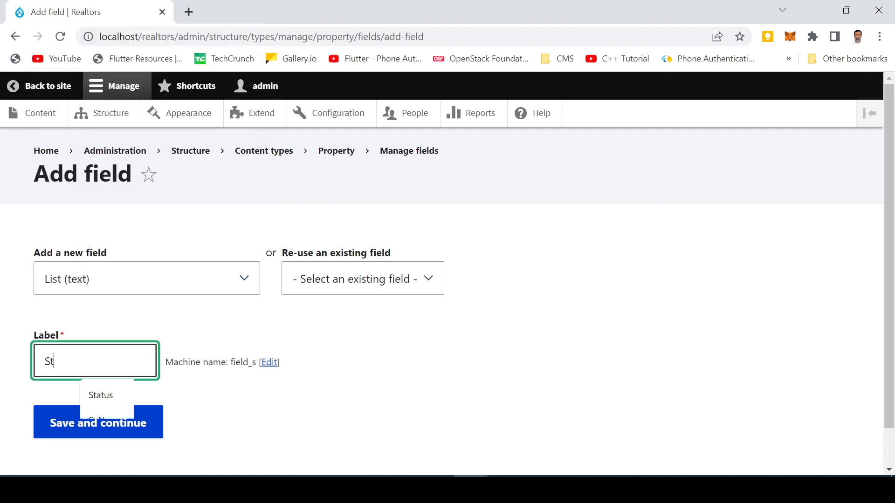
click(101, 399)
click(85, 428)
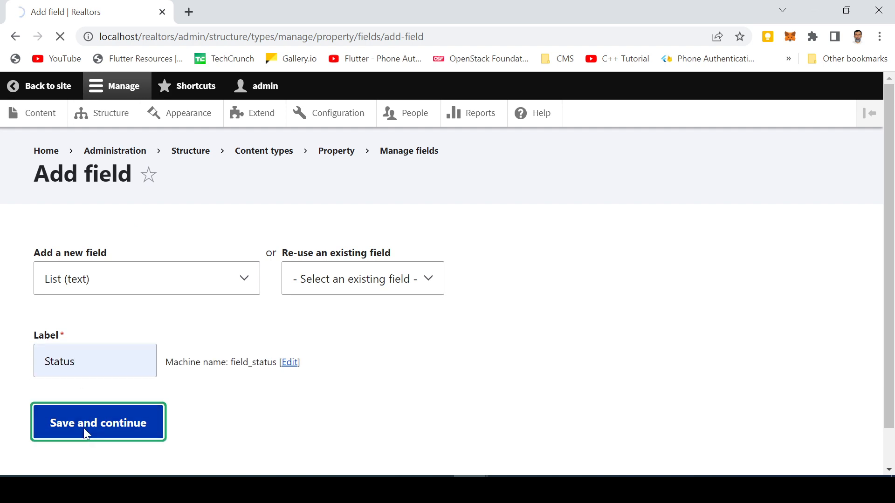
- Enter Status allowed values Active and In-Active and save the storage settings
click(46, 317)
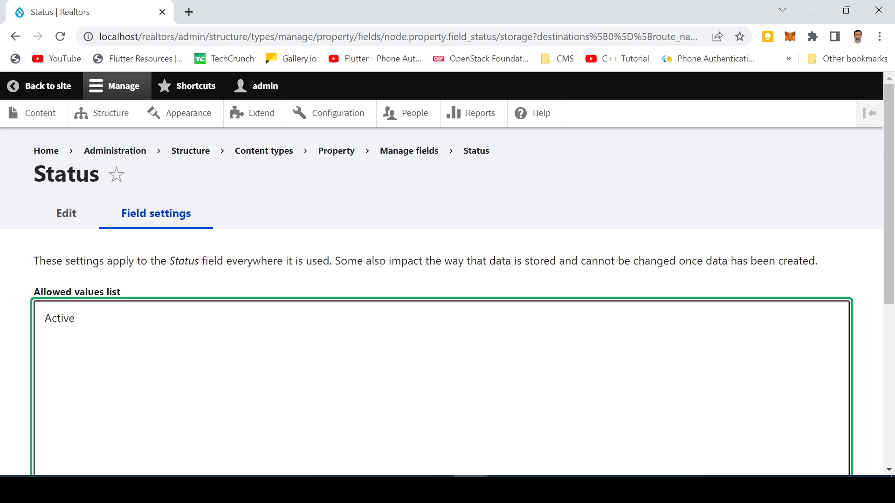
text(Active In-Ac)
text(tive)
scroll(148, 363, down, 5)
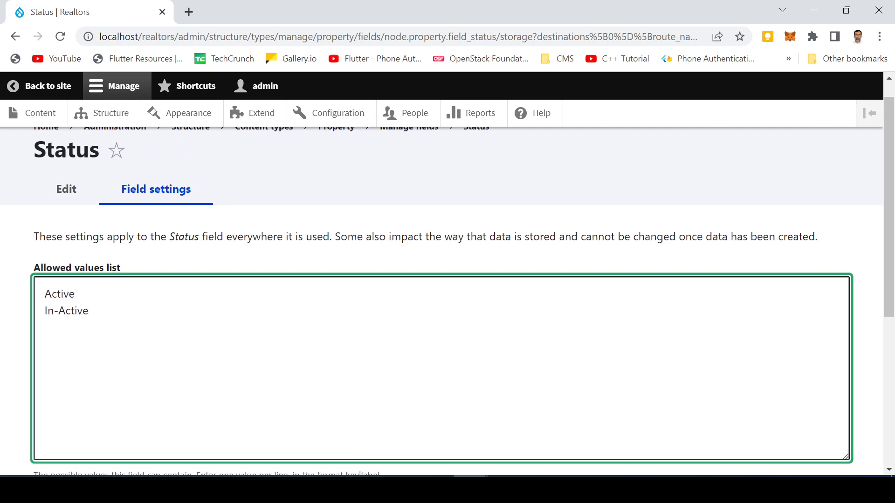
scroll(148, 363, up, 4)
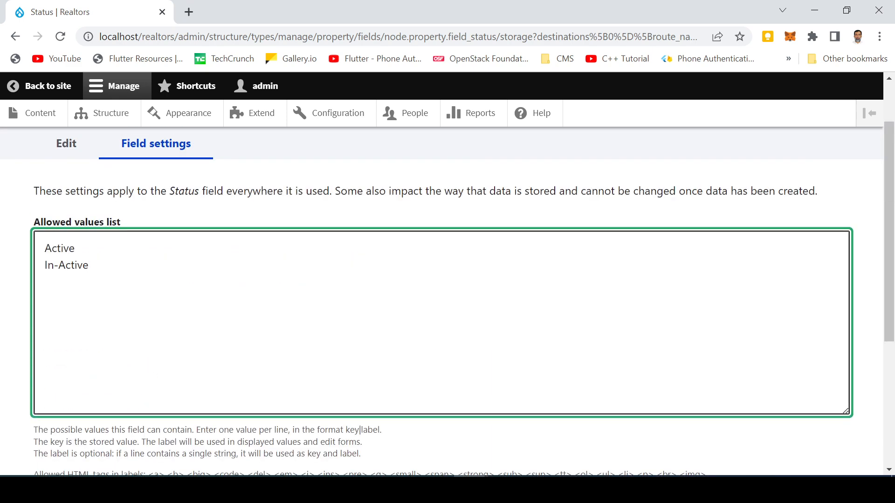
double_click(57, 248)
click(89, 265)
scroll(156, 326, down, 5)
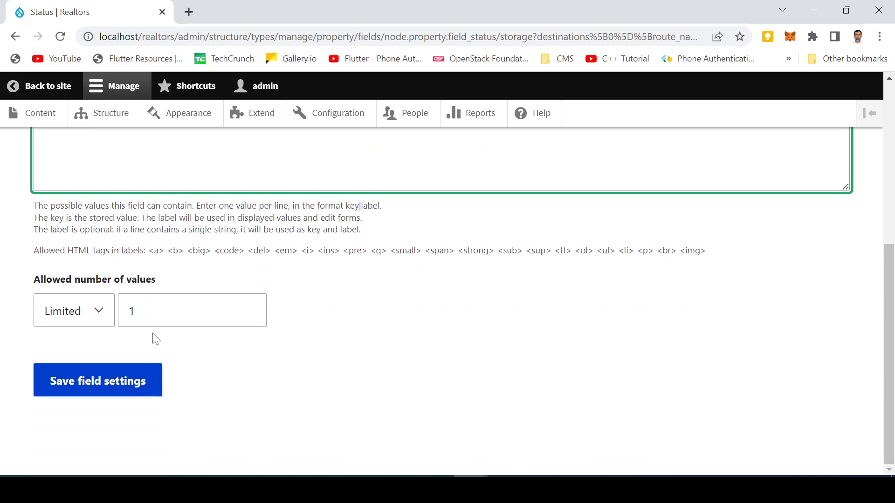
click(110, 394)
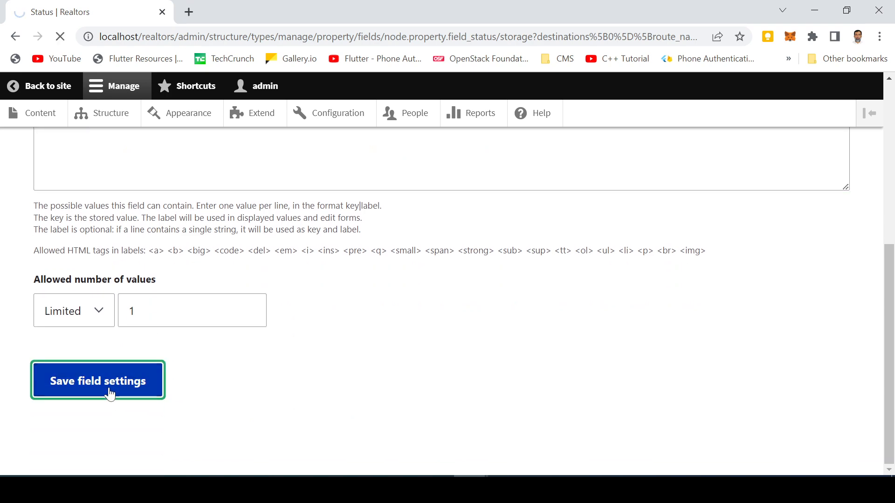
- Set Status's default value to Active and save the field settings
scroll(178, 371, down, 8)
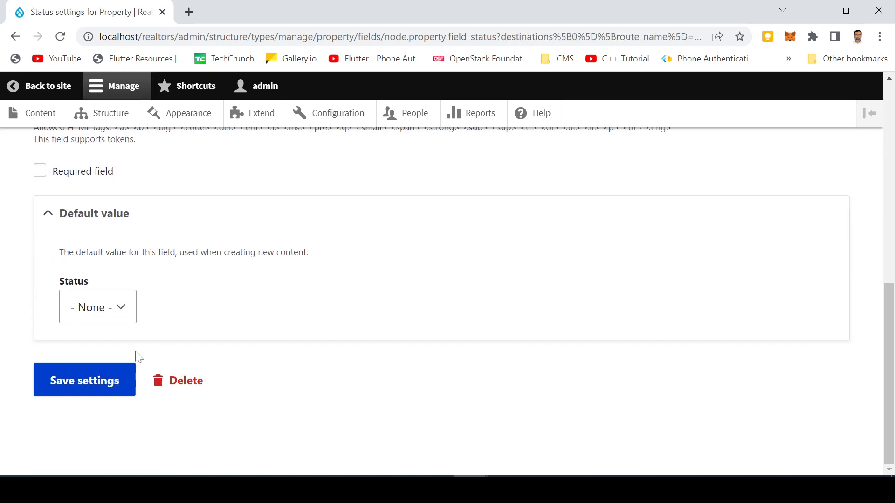
click(111, 313)
click(105, 346)
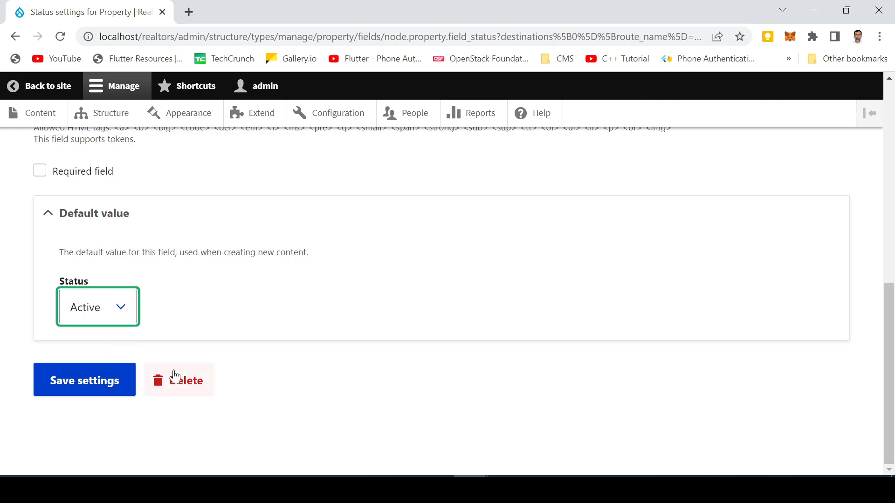
click(57, 387)
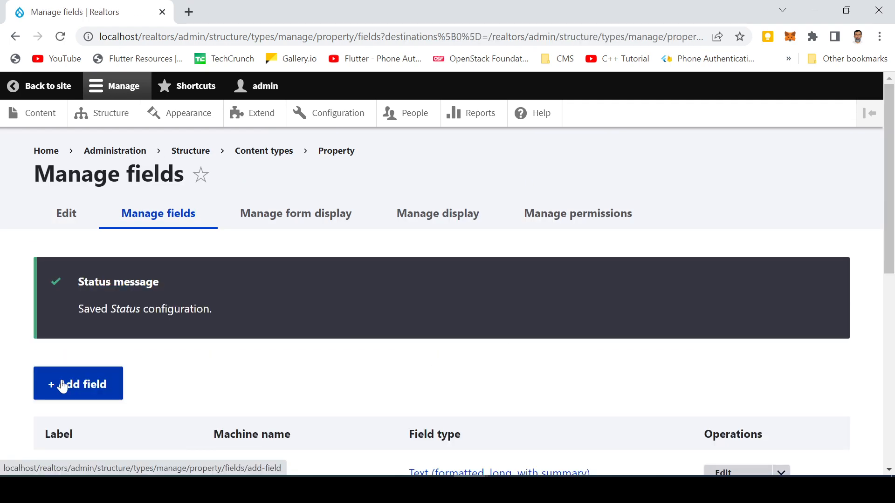
scroll(59, 381, down, 6)
scroll(75, 382, down, 2)
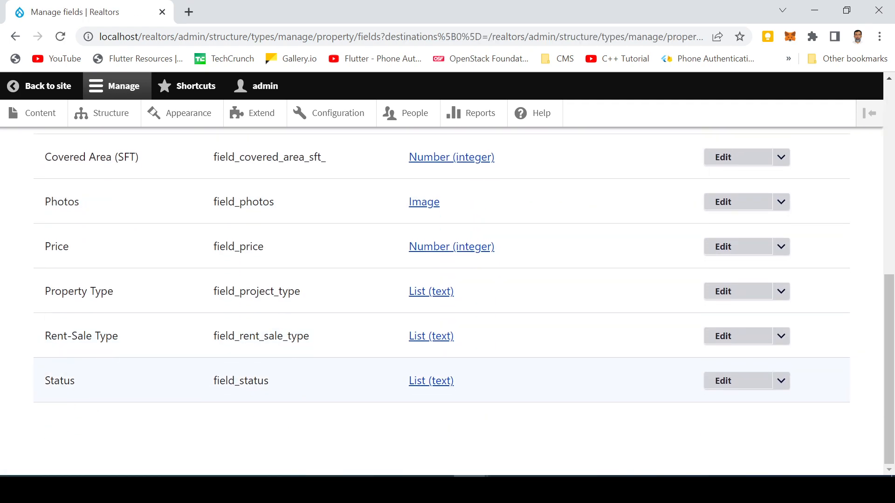
scroll(229, 334, up, 8)
scroll(228, 334, down, 8)
scroll(269, 336, up, 8)
scroll(270, 337, down, 6)
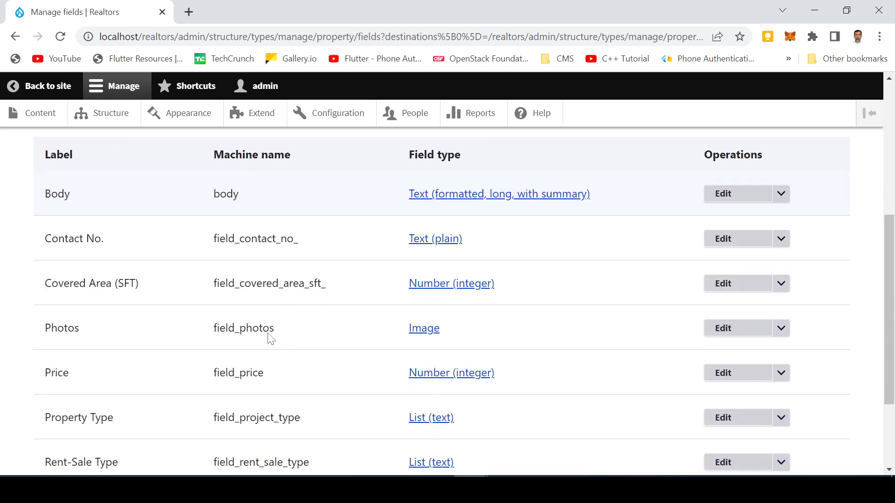
scroll(263, 334, up, 5)
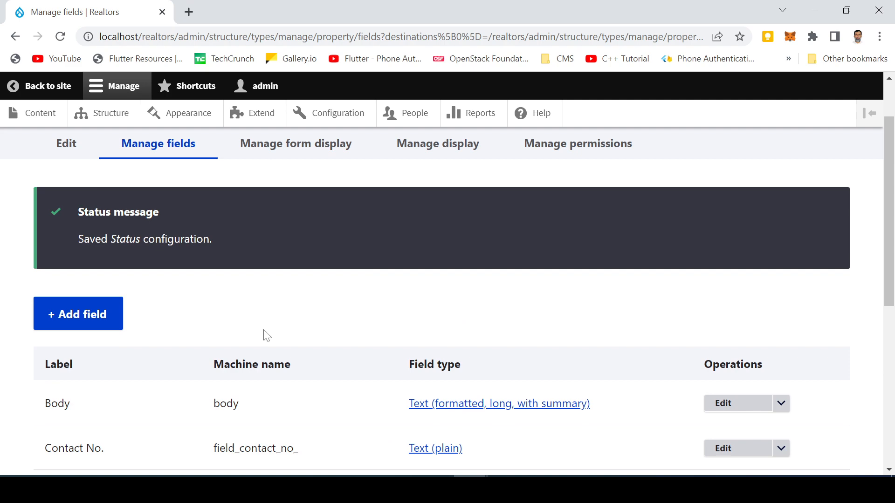
scroll(251, 344, down, 5)
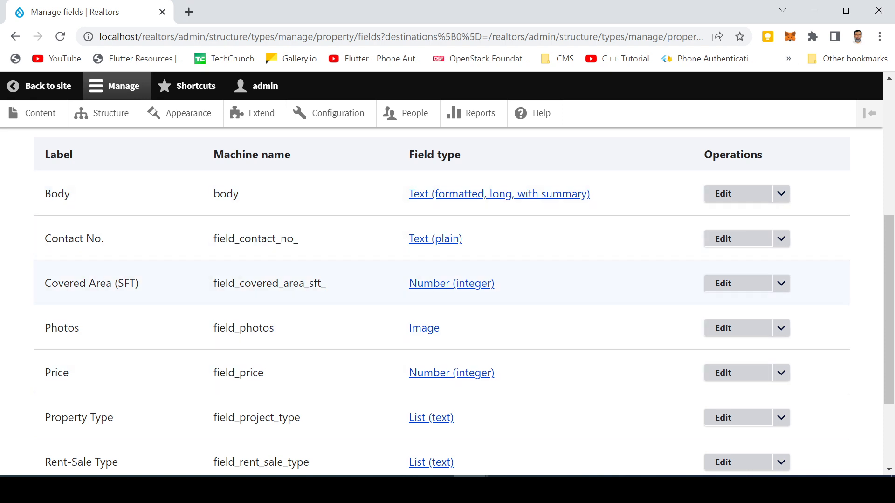
scroll(119, 338, down, 1)
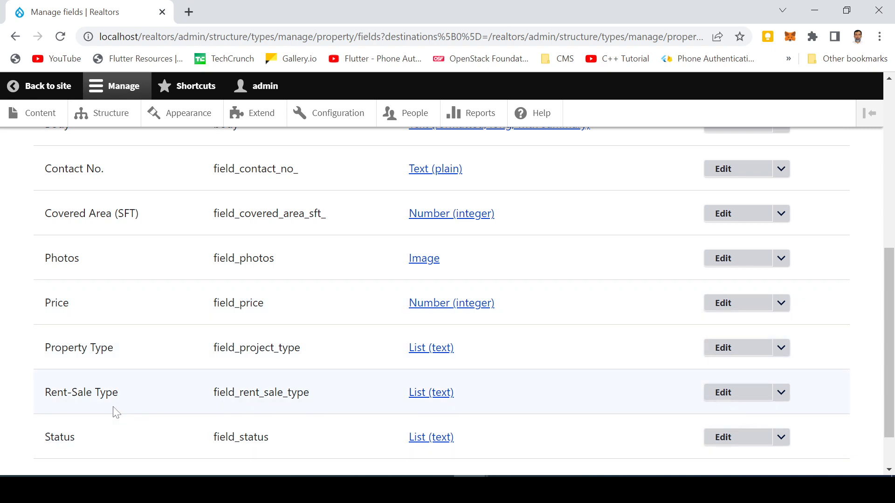
scroll(123, 420, down, 1)
scroll(123, 420, up, 10)
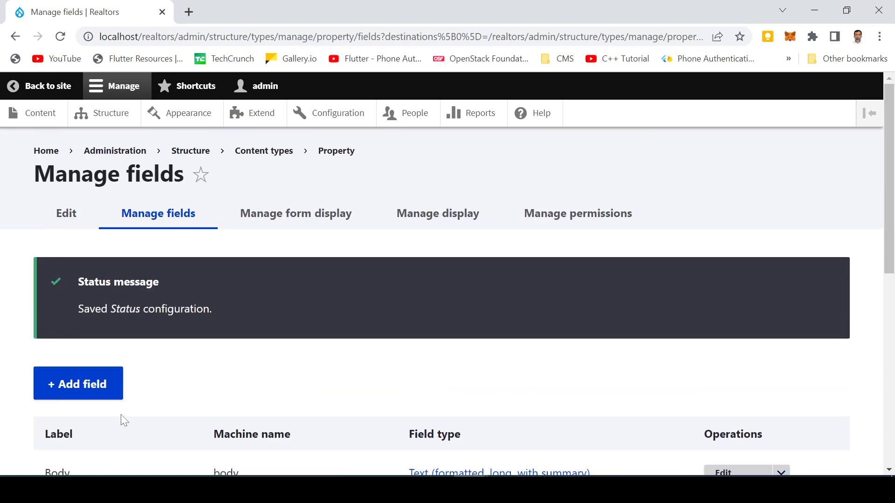
click(74, 384)
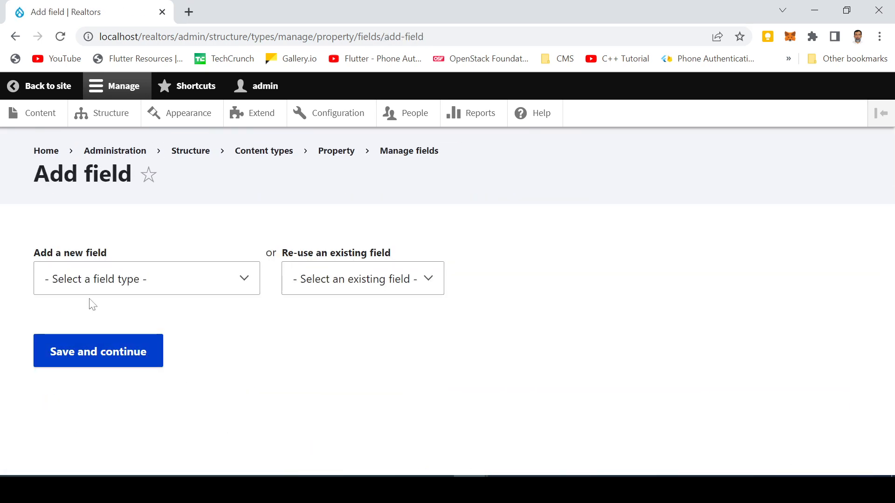
- Create a Number (integer) field labelled 'Area (in Marla)' and save both its storage and field settings
click(93, 283)
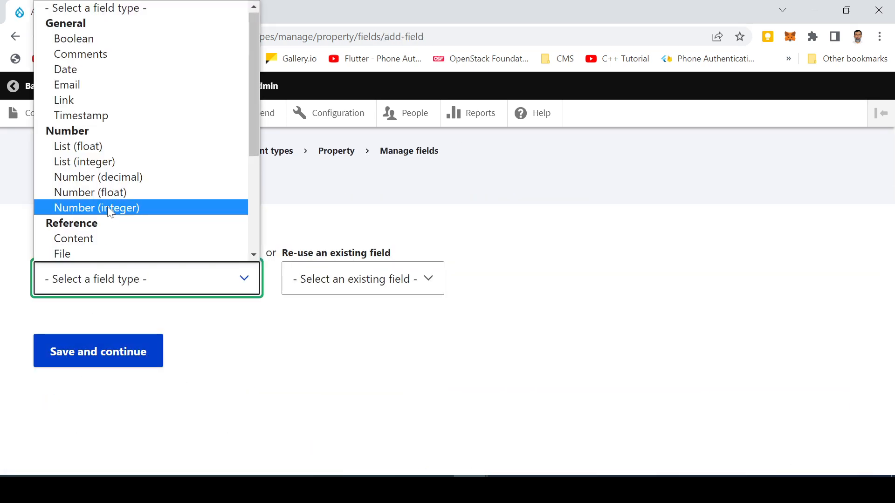
click(110, 209)
text(A)
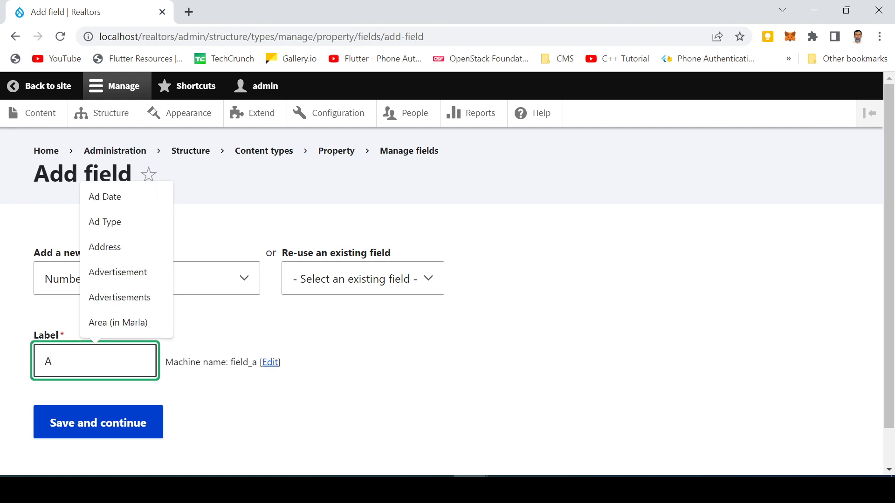
text(rea ()
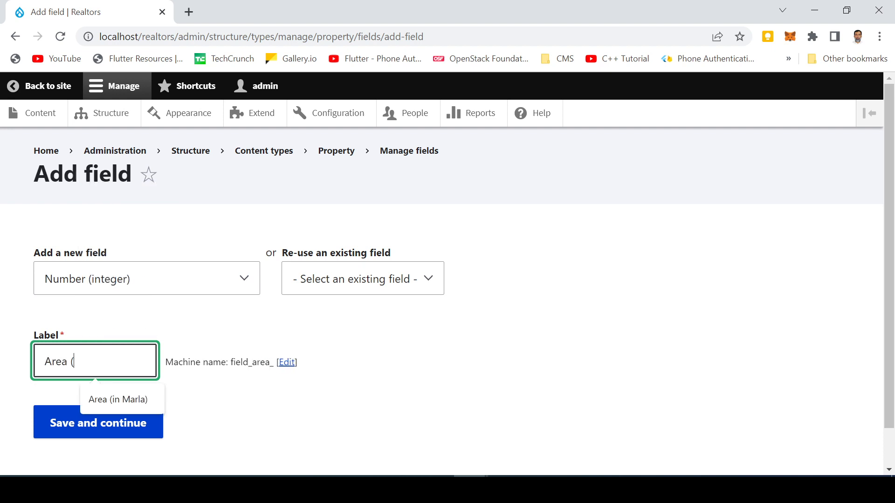
text(in Marl)
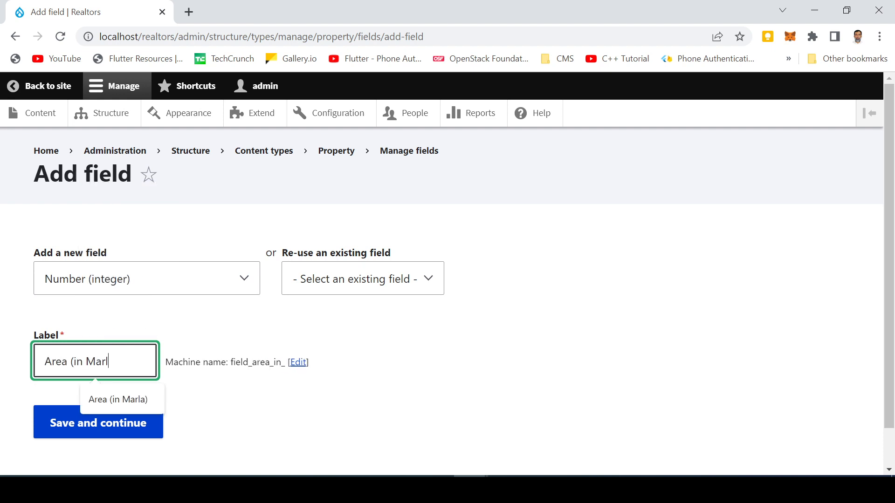
text(a))
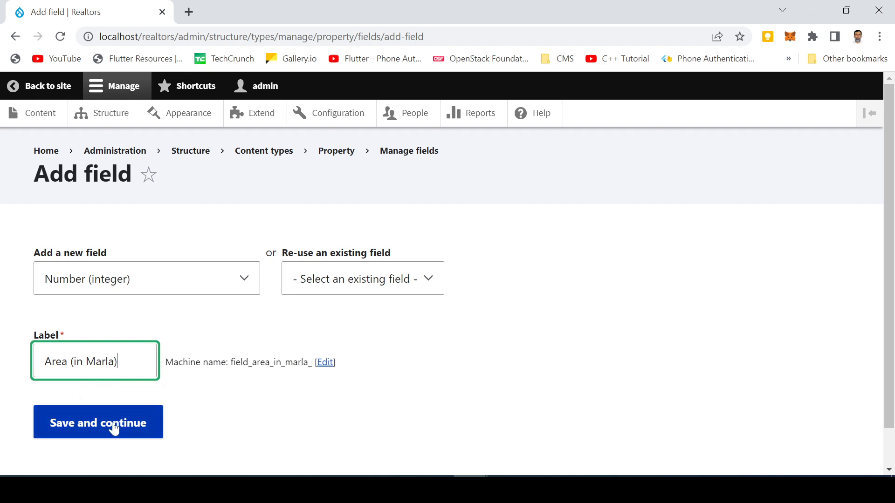
click(112, 426)
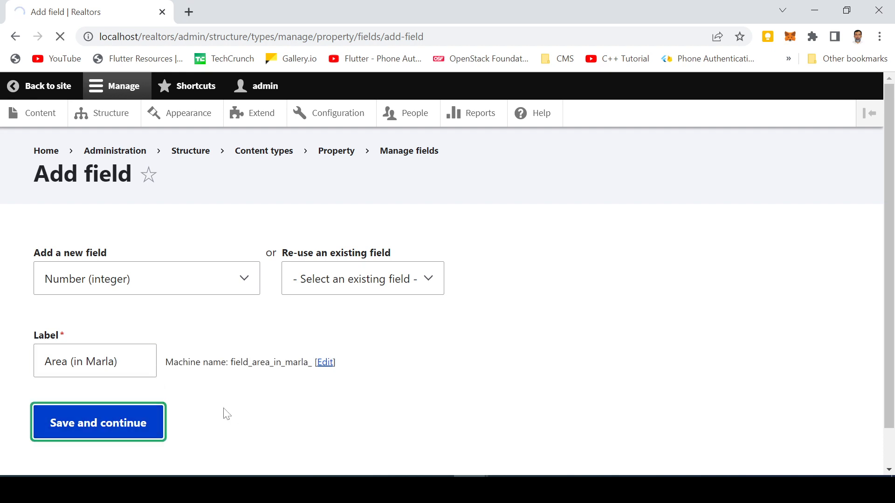
click(73, 410)
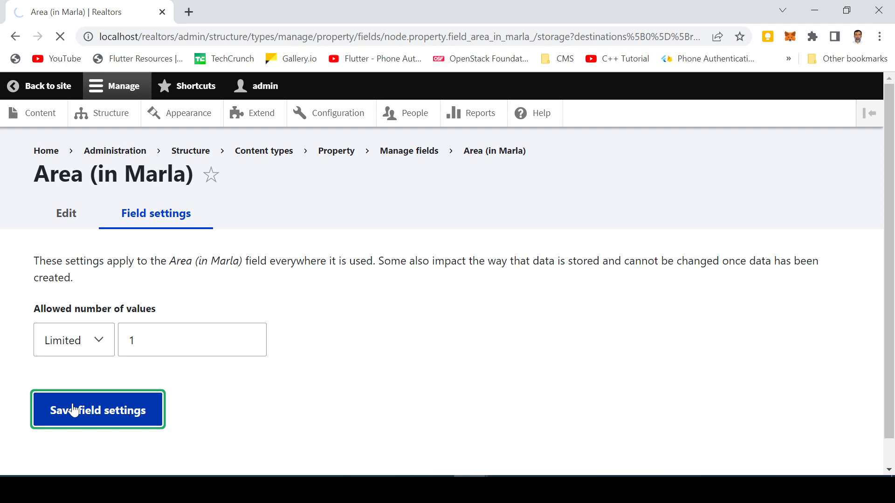
scroll(180, 380, down, 10)
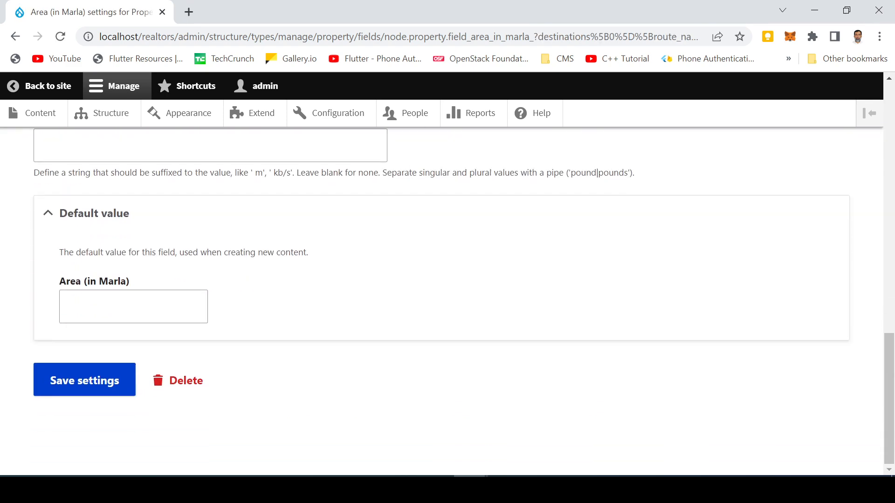
click(87, 391)
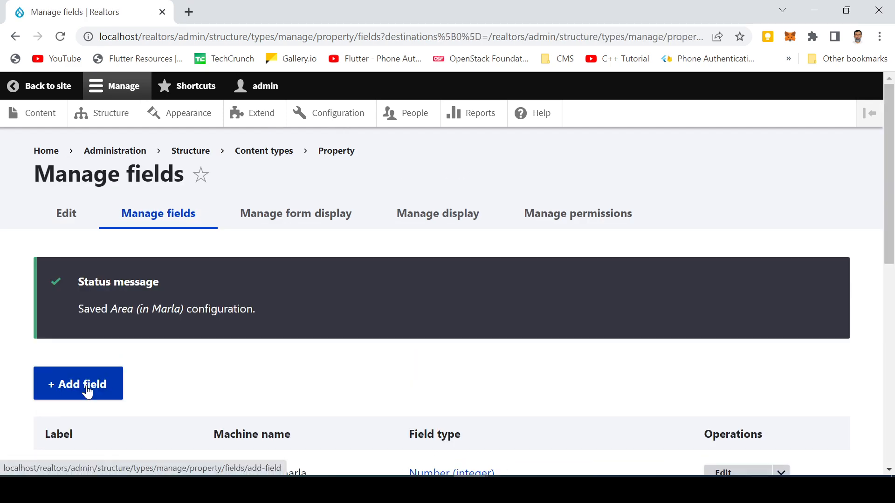
- Check the Content types list under Structure, then go to the Content administration page
scroll(209, 377, down, 10)
scroll(200, 368, up, 10)
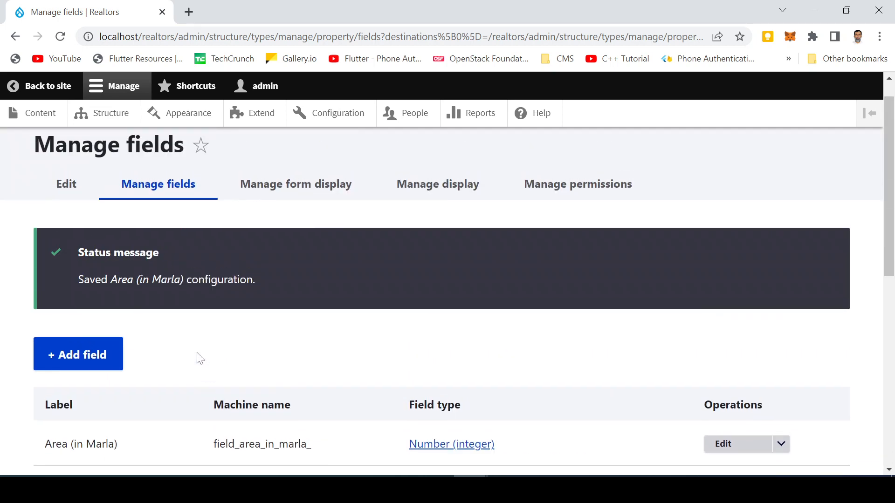
scroll(140, 277, down, 4)
scroll(140, 275, up, 4)
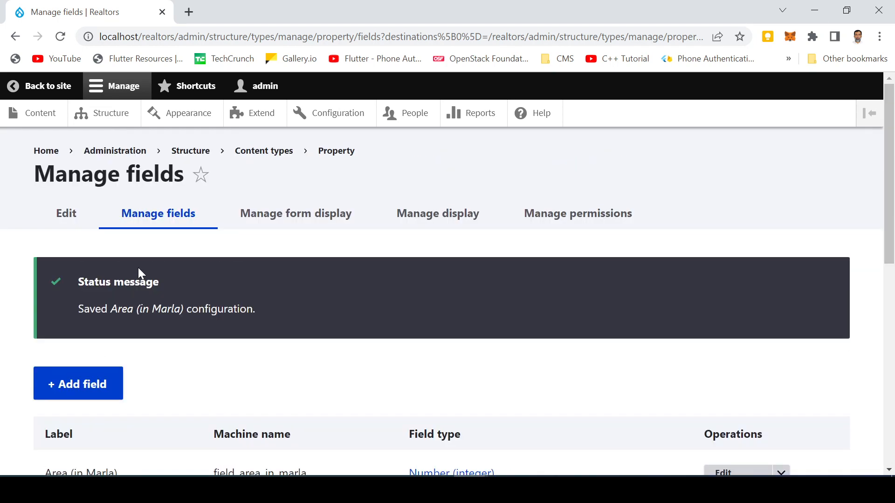
click(107, 122)
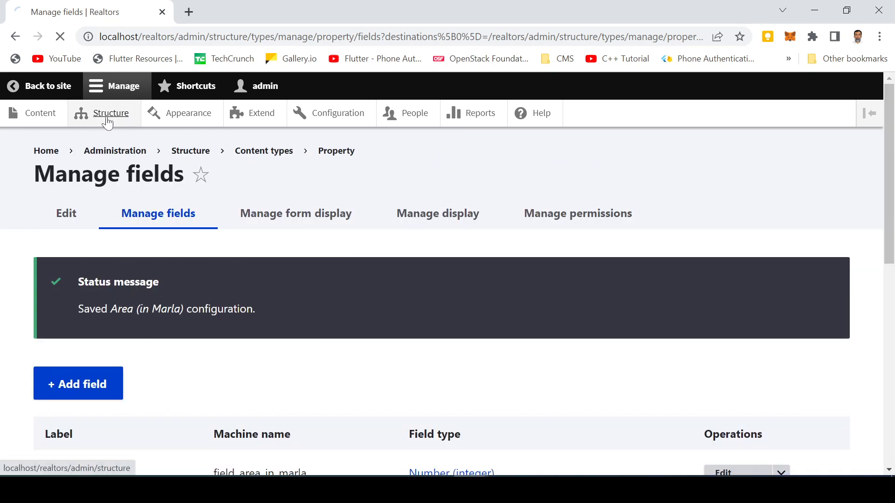
click(103, 425)
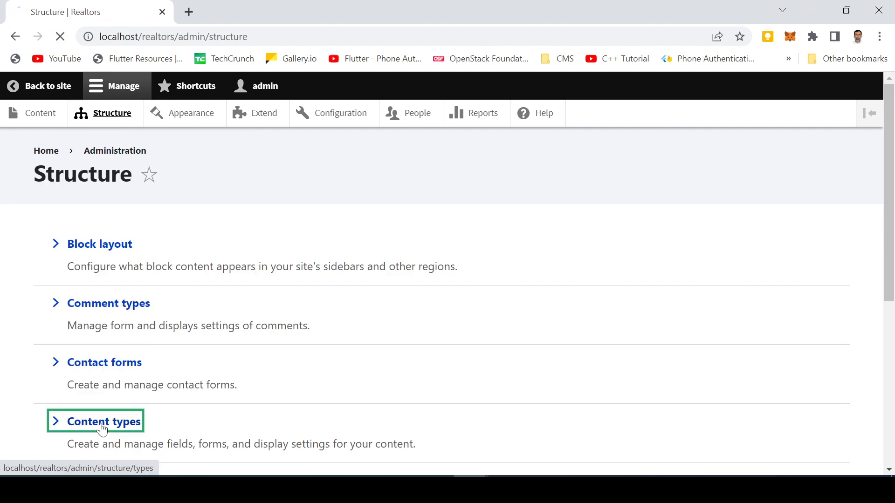
scroll(269, 306, down, 1)
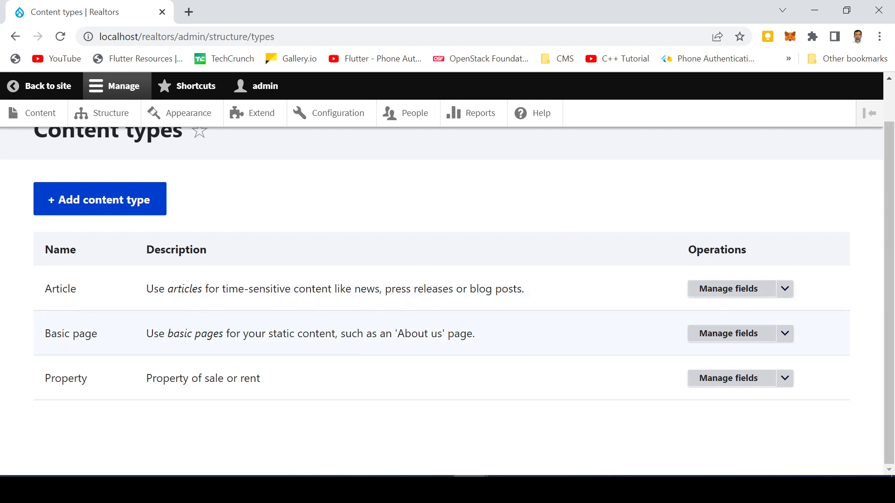
click(41, 119)
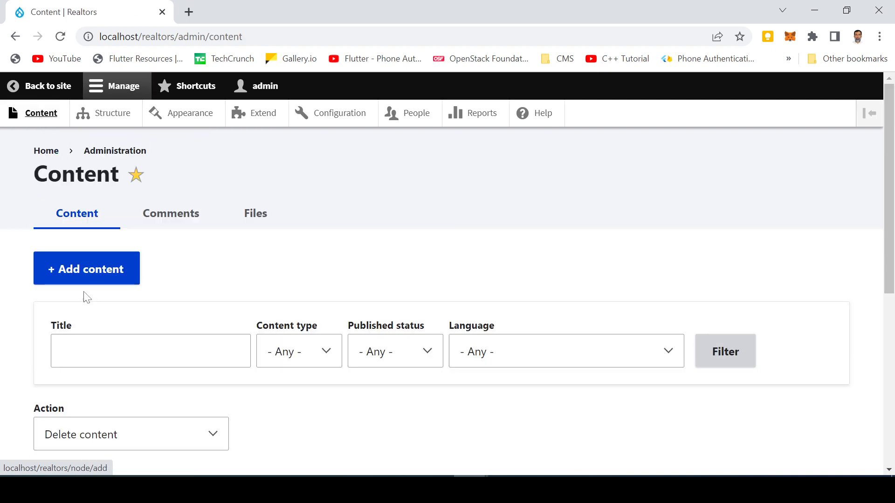
- Start a new Property content item from Add content
click(83, 275)
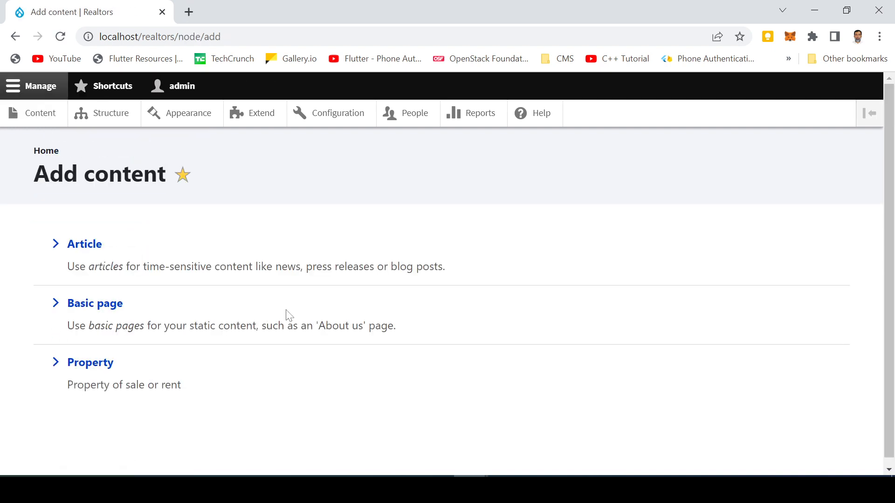
click(81, 368)
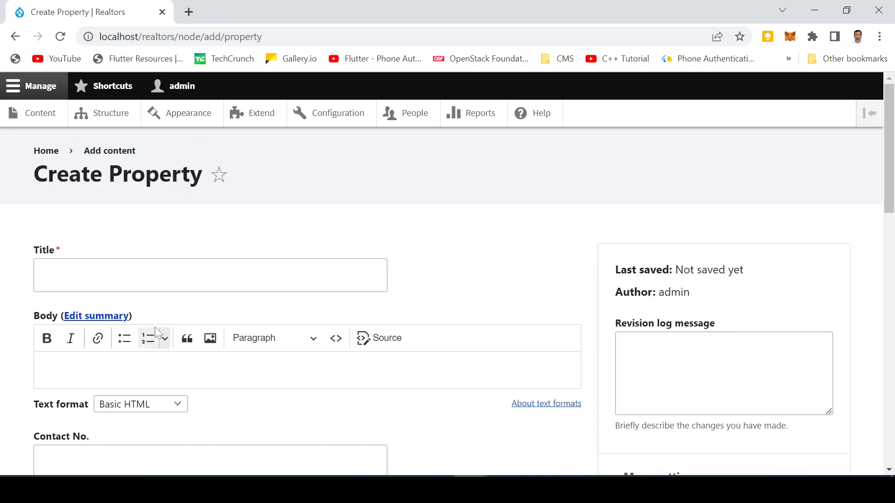
scroll(154, 326, down, 5)
click(170, 335)
key(Tab)
key(Tab)
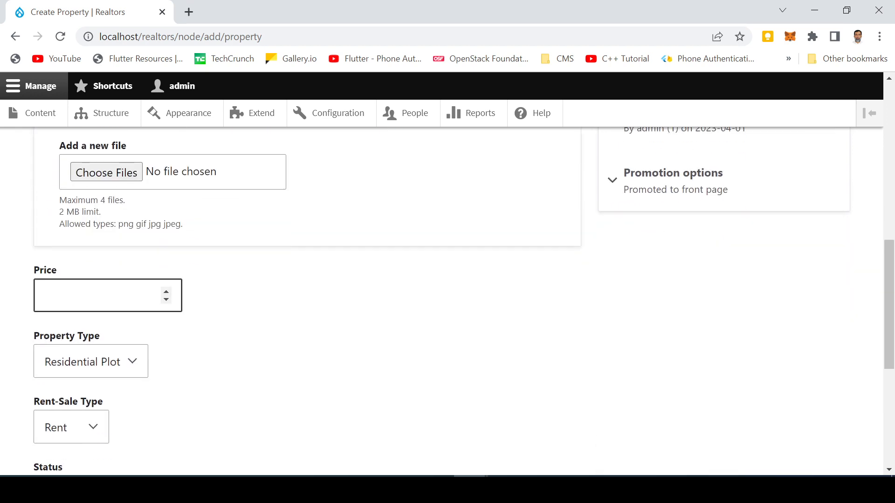
scroll(141, 326, down, 3)
scroll(140, 324, up, 15)
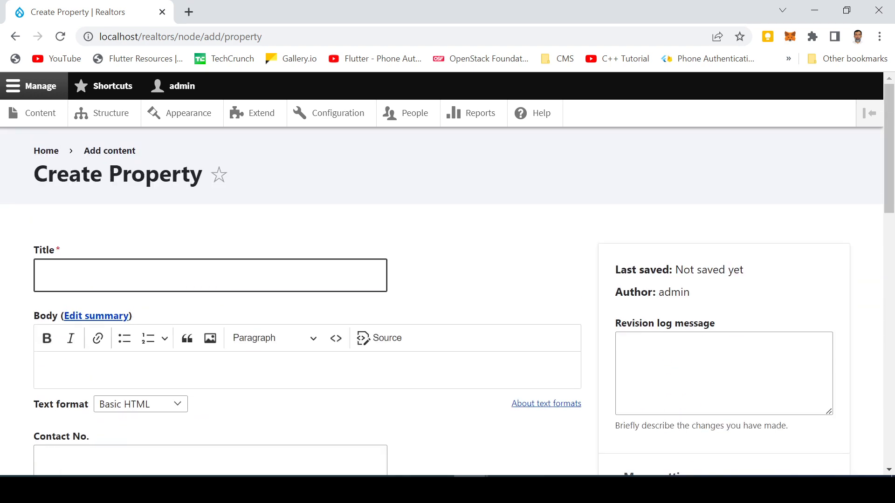
- Title the Property 'House for Sale in University Town, Peshawar' and switch back to the admin window
click(140, 275)
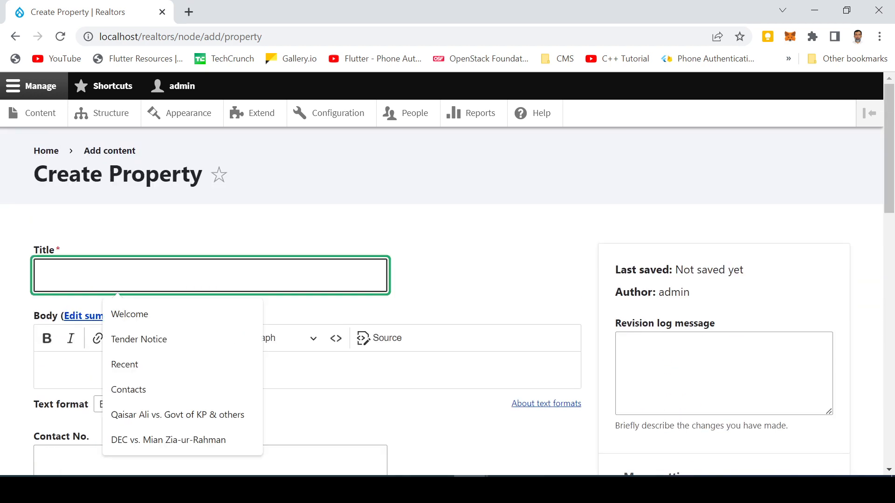
text(House )
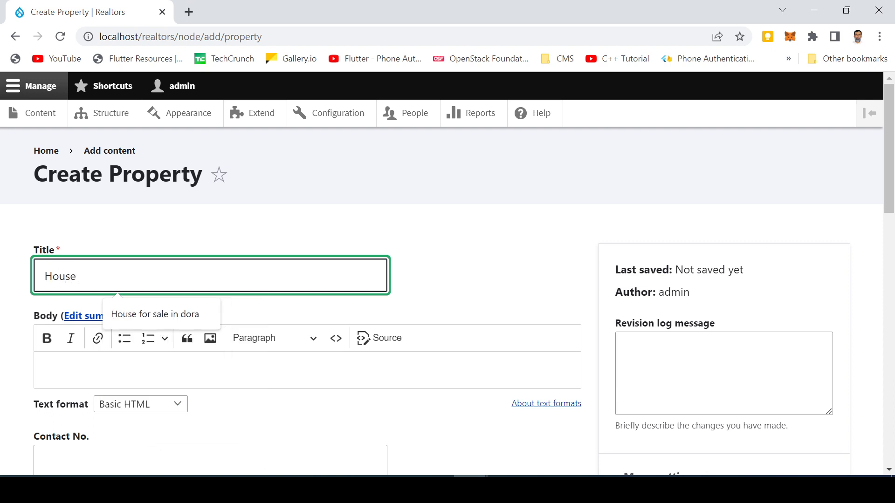
text(for Sale in University)
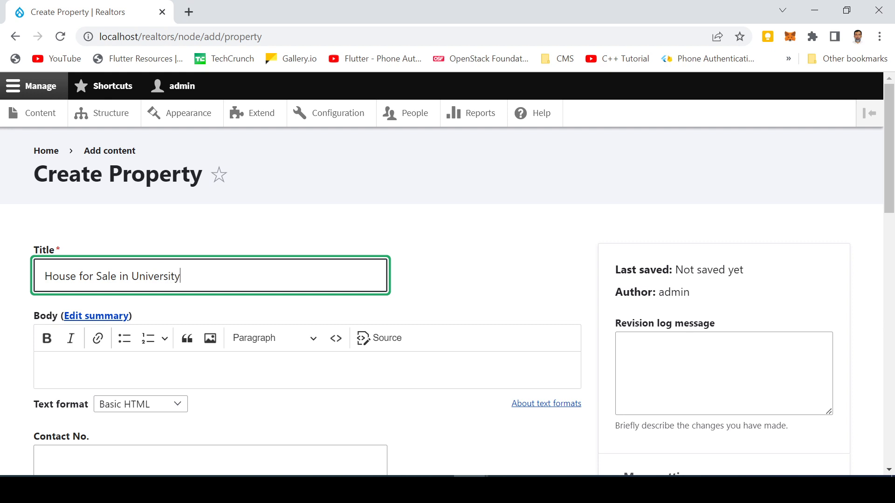
text( Town, Peshawar)
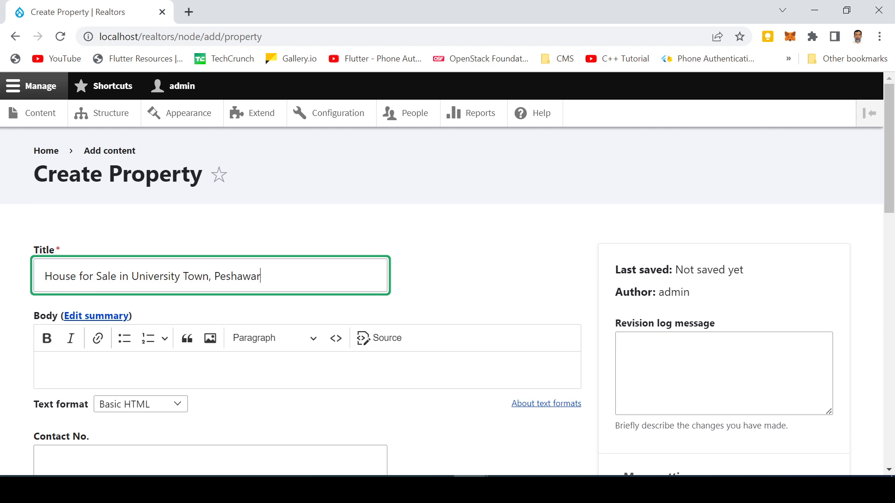
click(41, 370)
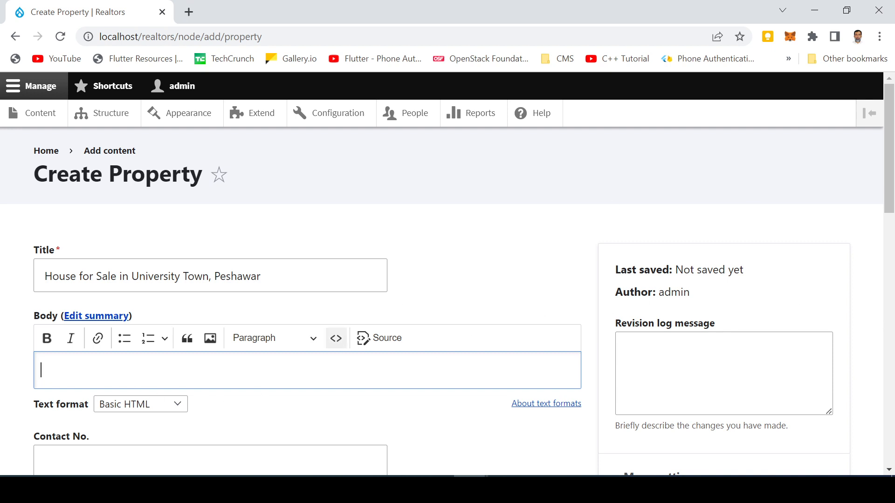
key(alt+Tab)
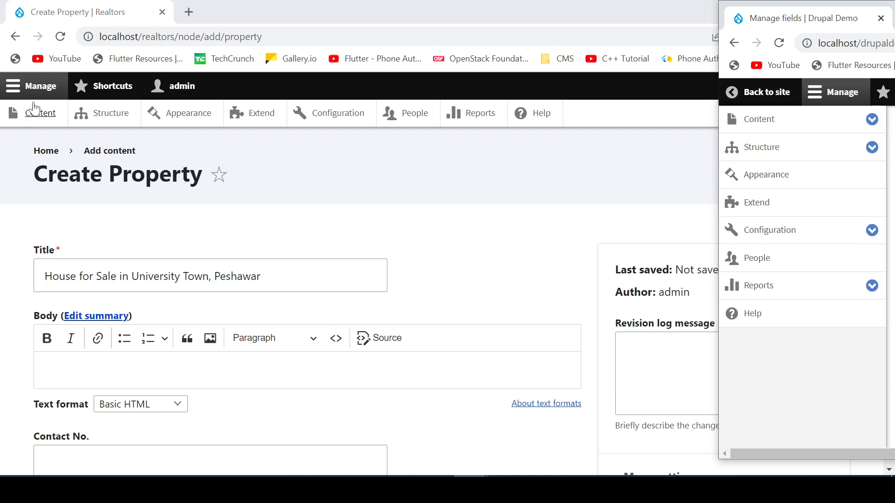
click(108, 120)
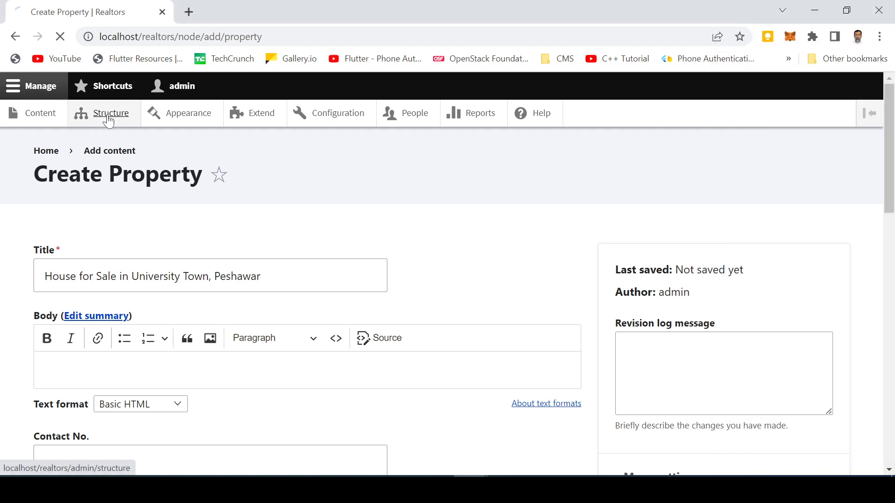
- Go to the Property content type's Manage fields page and begin adding a field
click(108, 422)
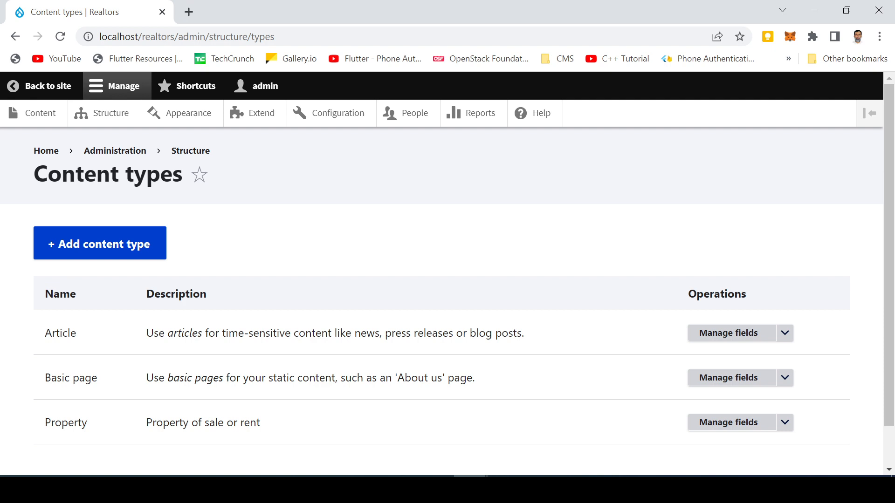
scroll(201, 401, down, 1)
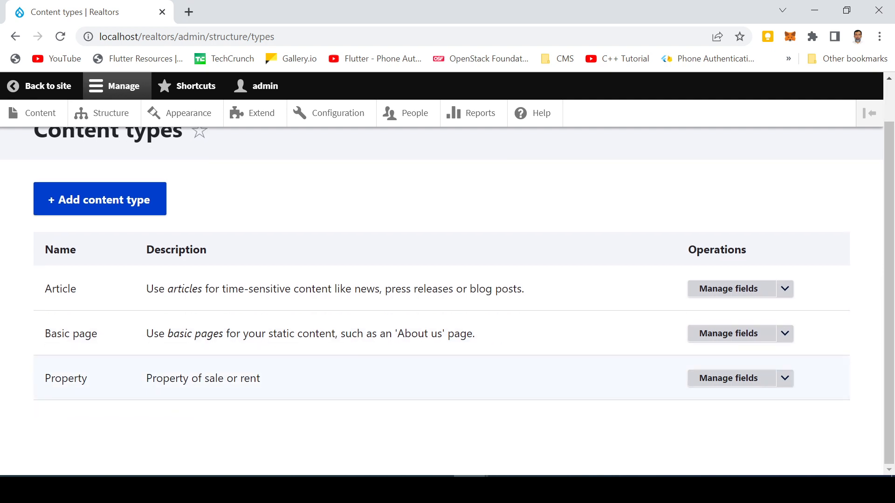
click(720, 378)
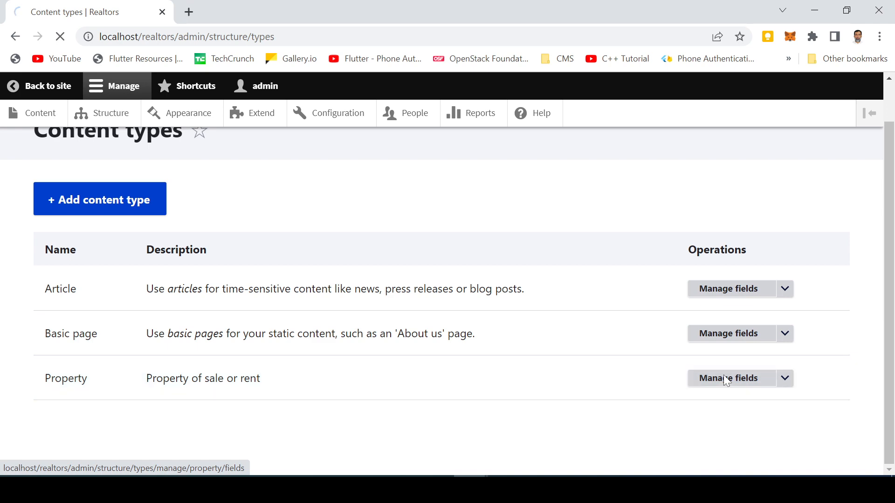
scroll(74, 297, down, 4)
scroll(124, 305, up, 3)
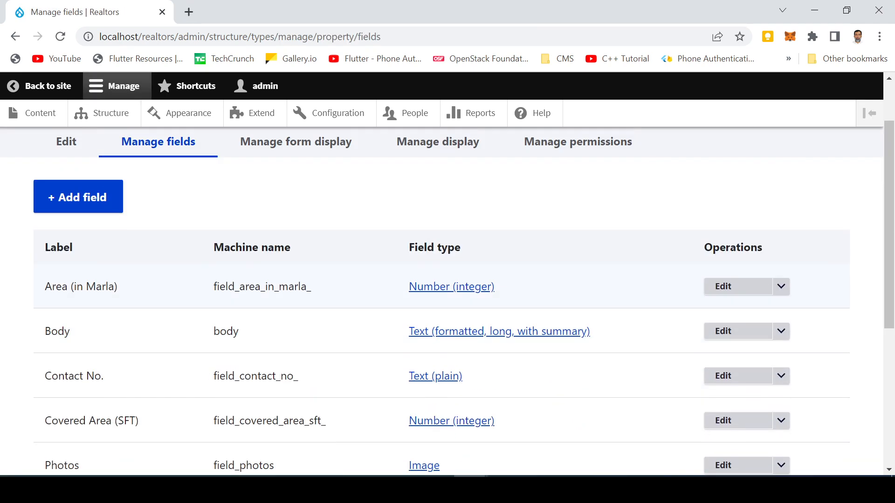
click(77, 214)
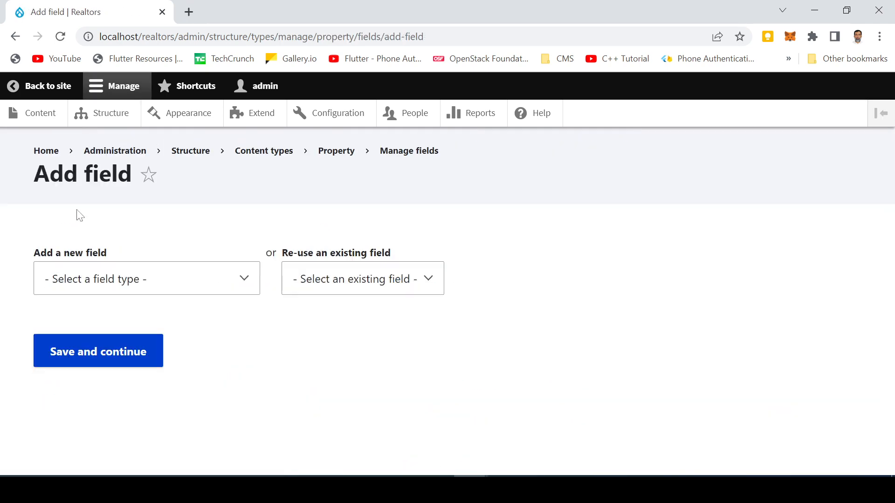
- Create a Text (plain) field labelled Address
click(107, 278)
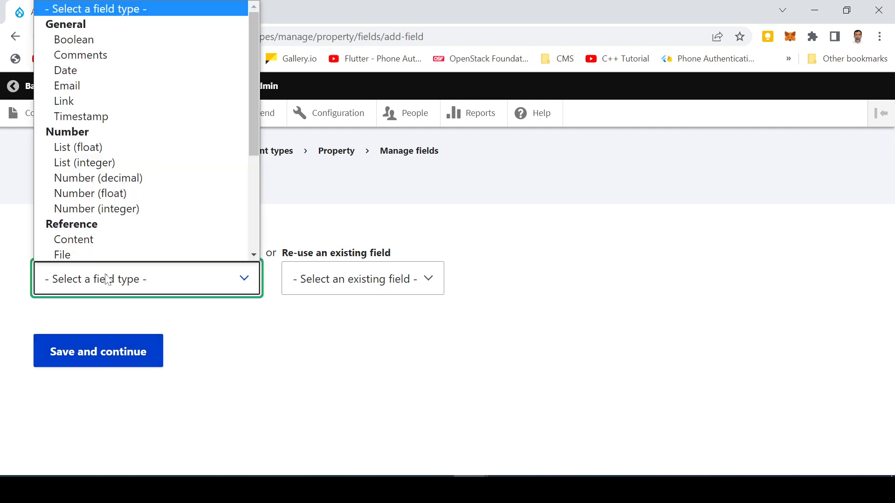
drag(255, 144, 258, 234)
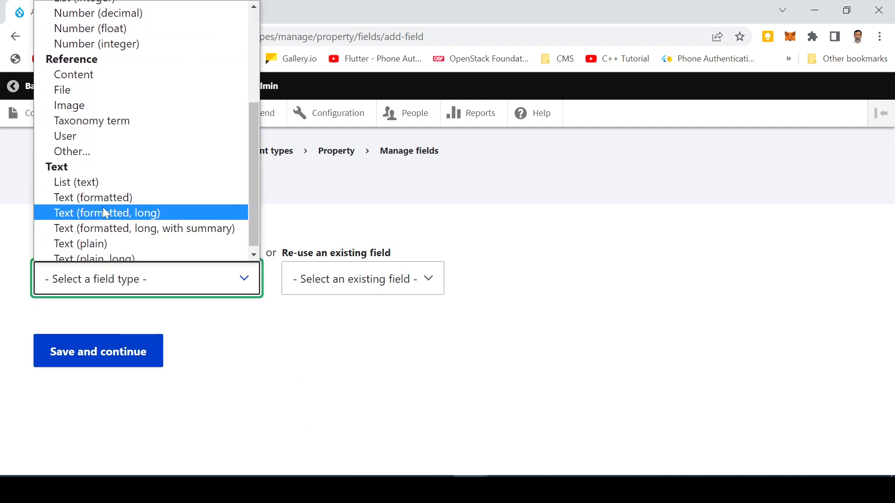
click(102, 239)
click(93, 361)
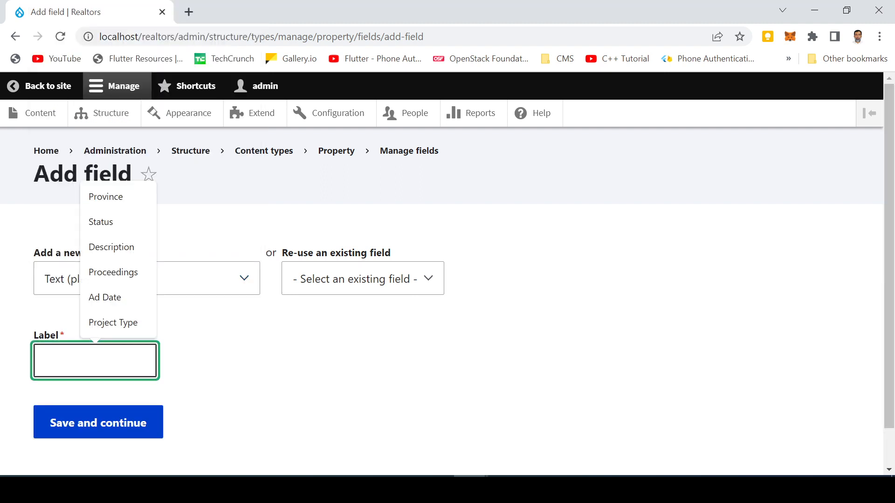
text(Addre)
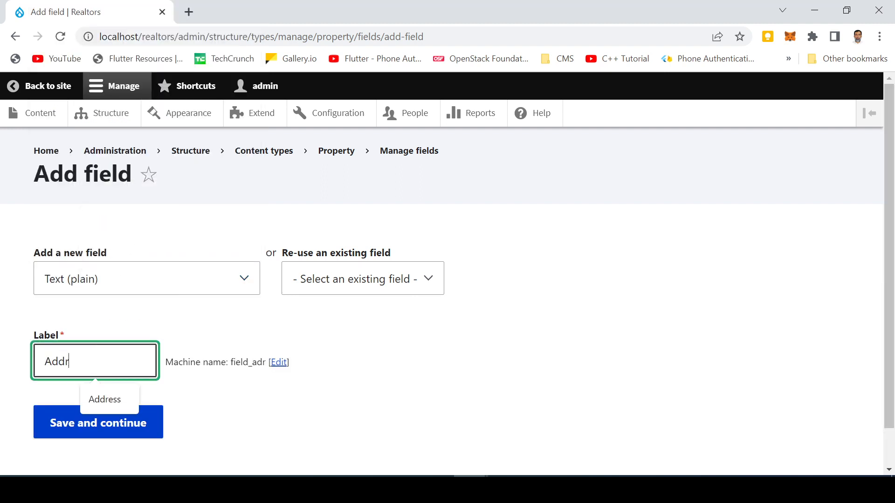
click(105, 399)
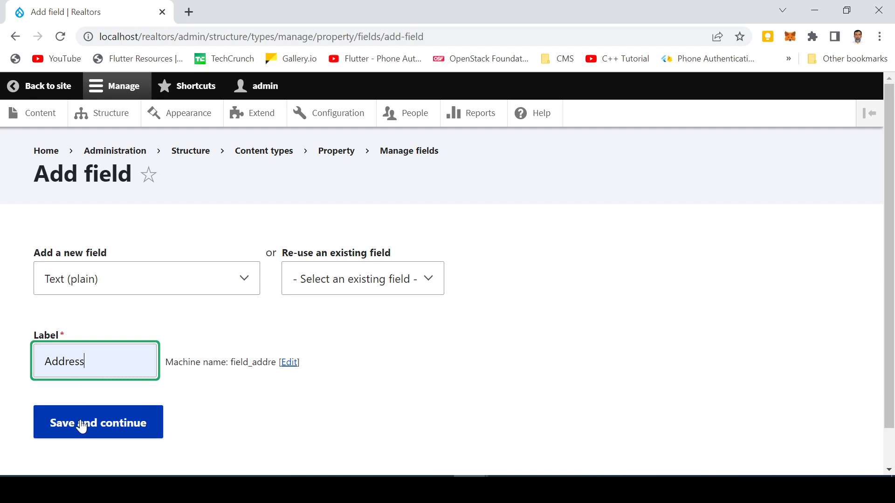
click(81, 425)
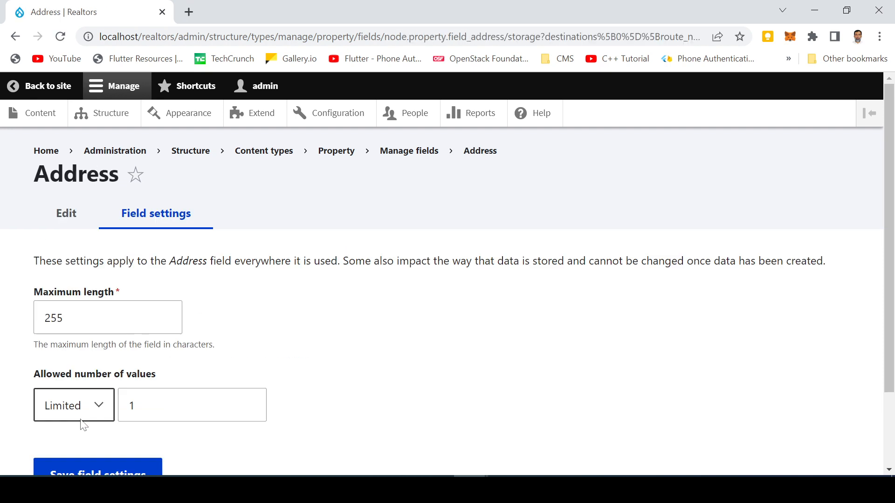
- Save the Address field's storage and field settings
click(68, 472)
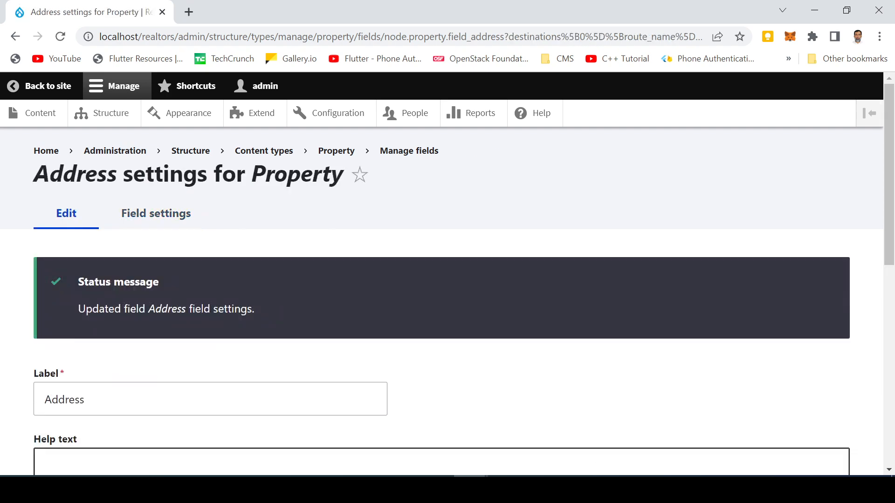
scroll(74, 310, down, 9)
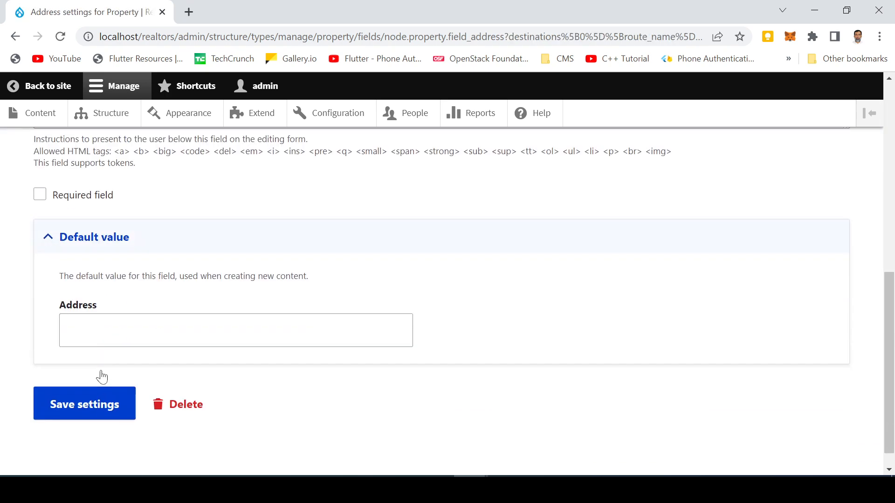
click(73, 409)
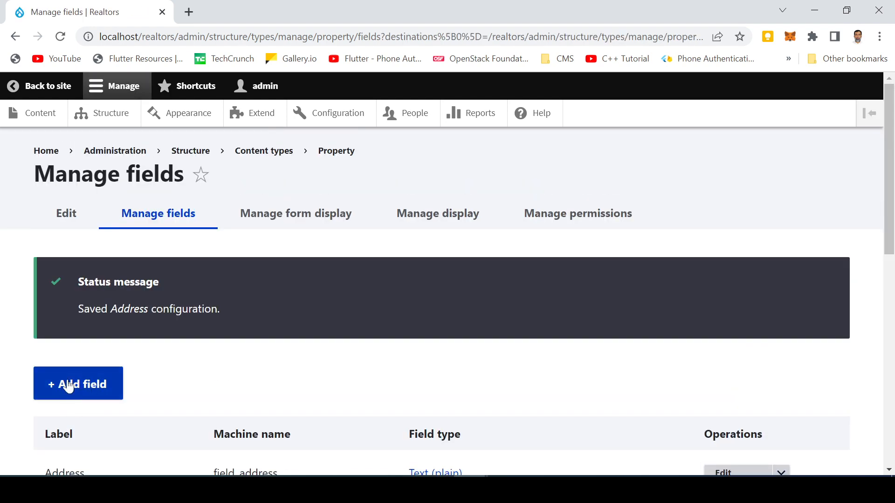
click(71, 383)
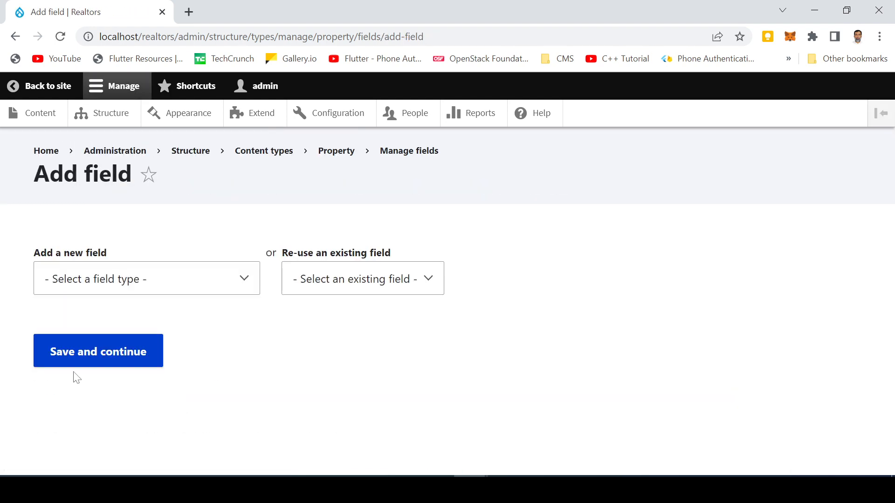
click(107, 287)
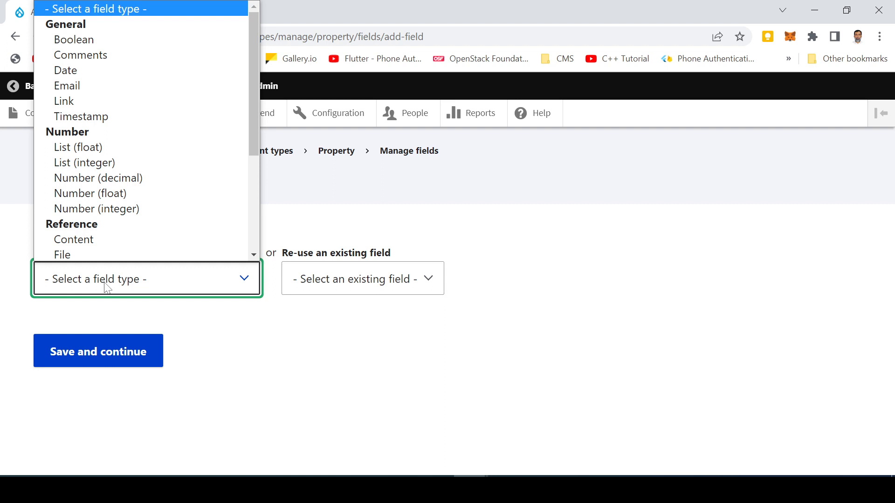
- Create a Timestamp field labelled Ad Date
click(94, 122)
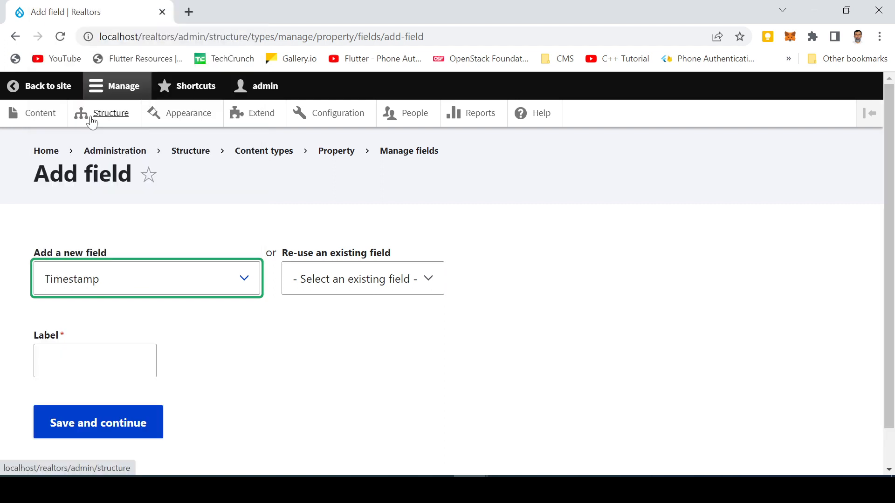
click(95, 361)
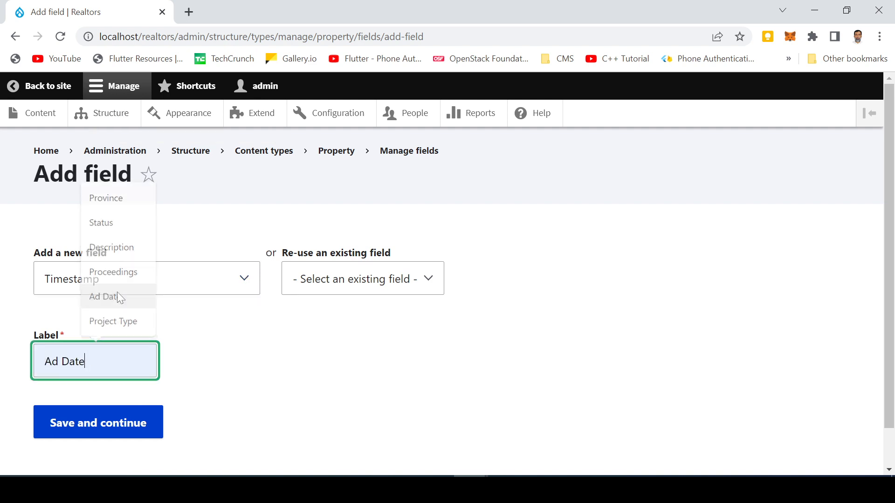
click(116, 299)
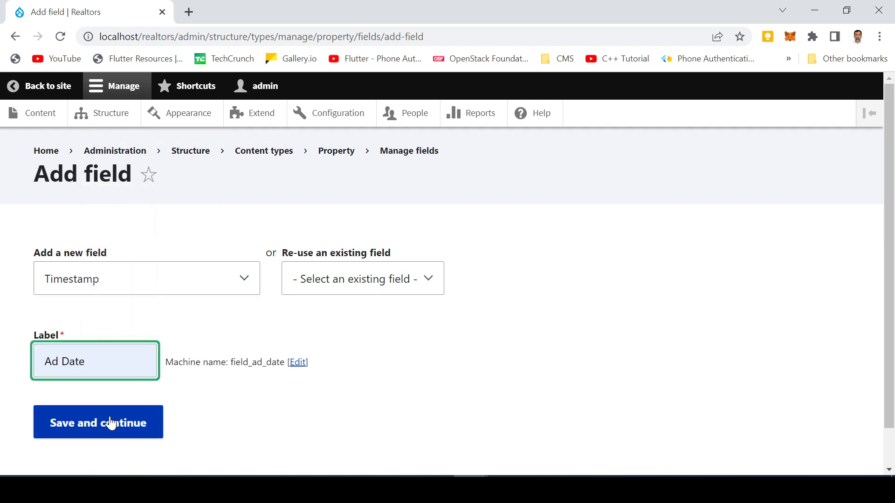
click(111, 423)
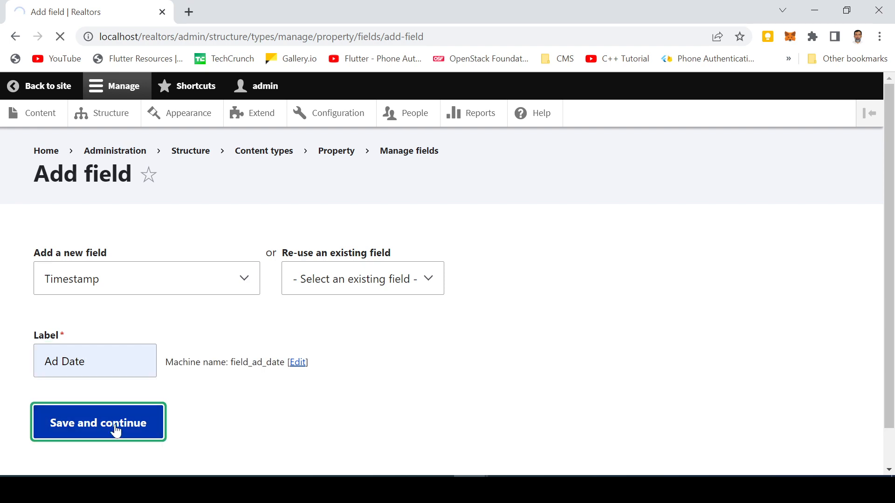
- Save Ad Date's storage settings, mark it required, and save the field settings
click(115, 401)
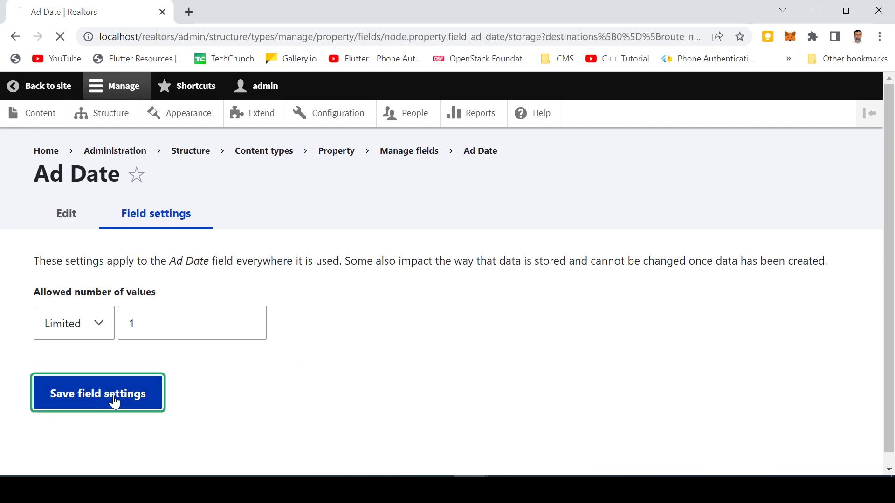
scroll(155, 394, down, 4)
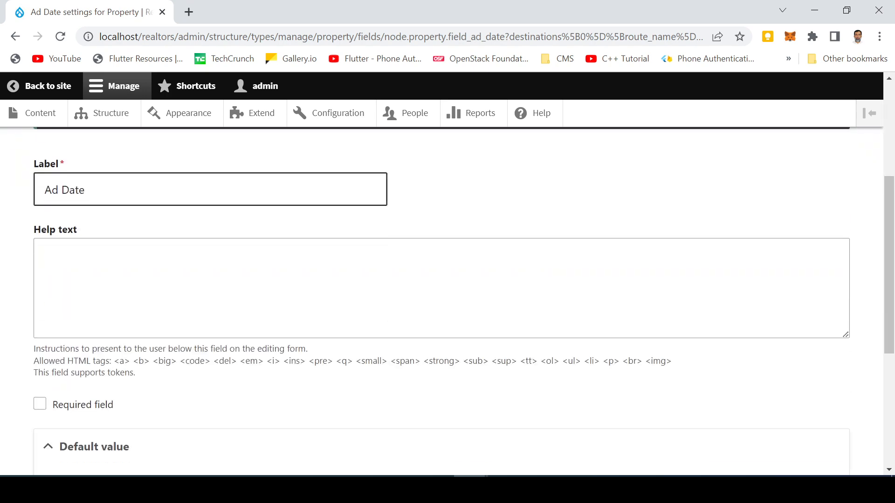
scroll(157, 396, down, 3)
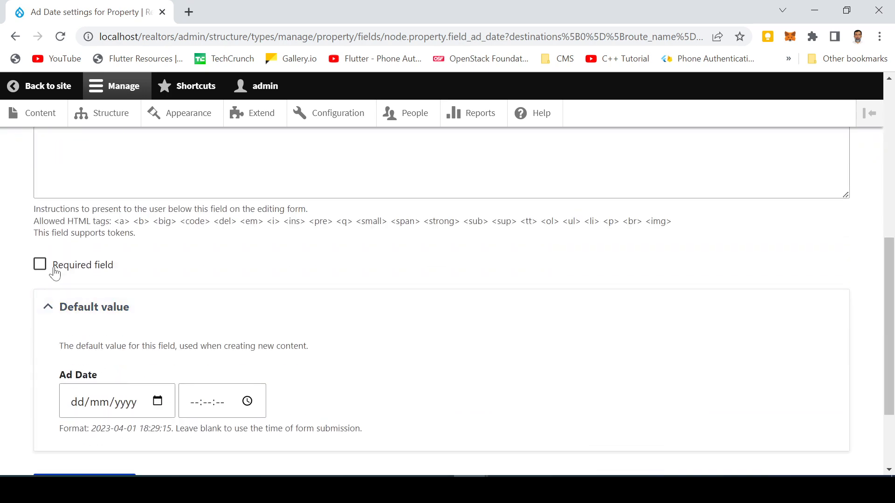
click(40, 264)
scroll(182, 354, down, 1)
scroll(181, 355, down, 2)
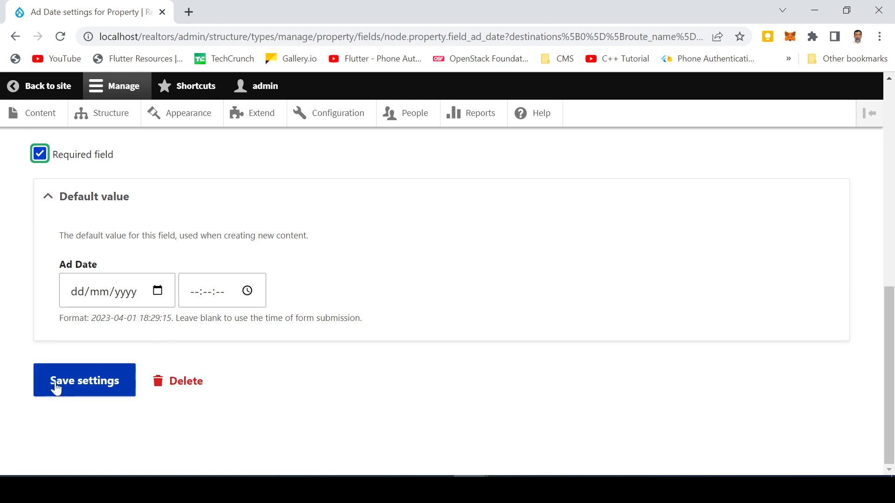
click(69, 386)
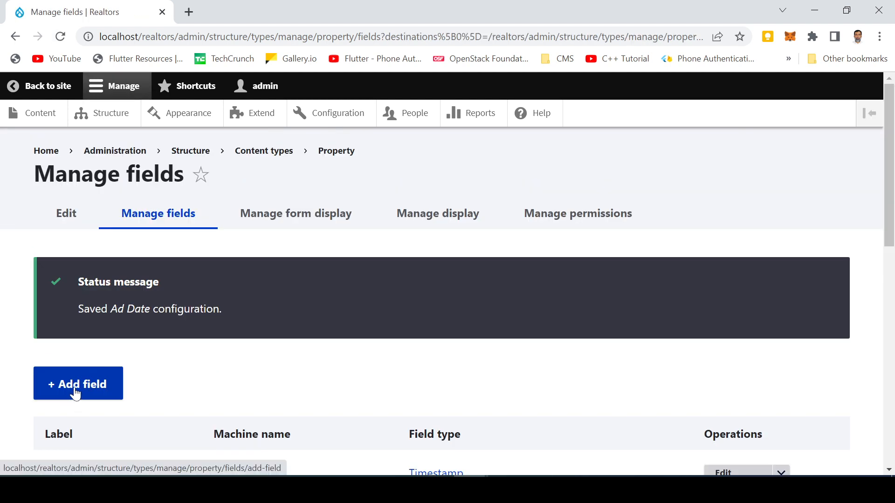
- Create a Number (integer) field labelled Bedrooms
click(73, 385)
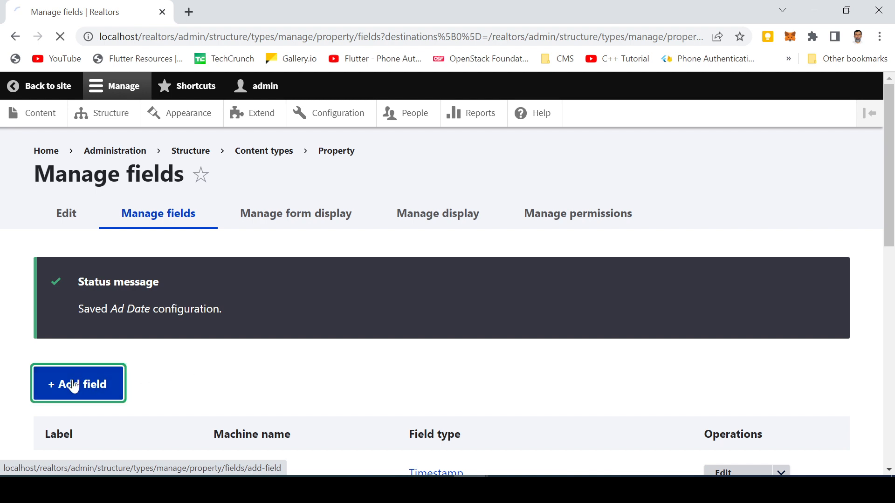
click(96, 279)
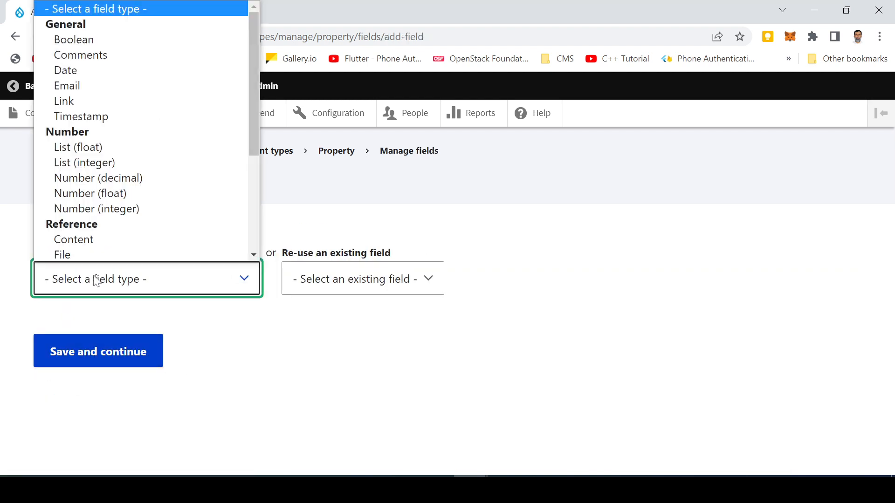
click(98, 210)
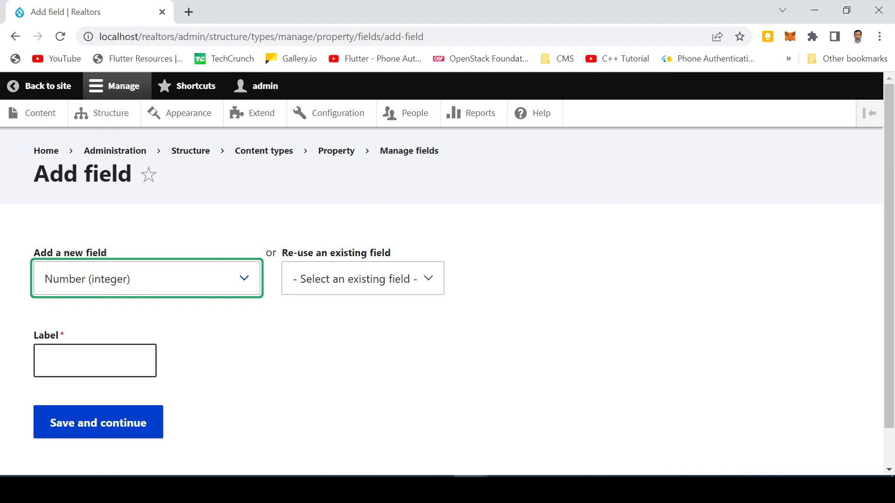
click(95, 361)
text(Bedrooms)
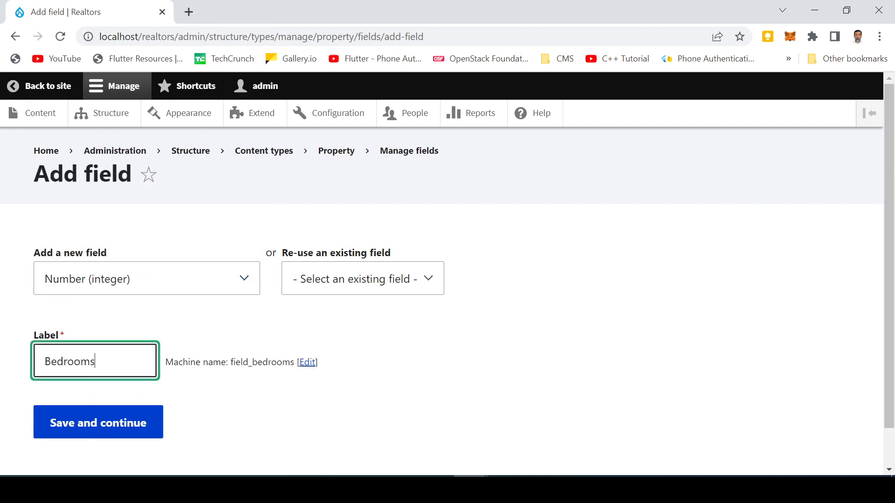
click(91, 423)
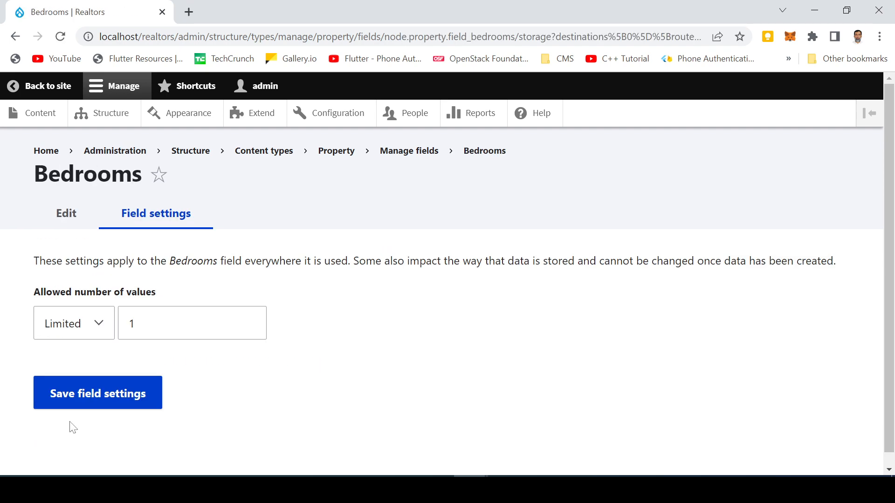
- Keep Bedrooms single-valued, give it default value 2, and save its settings
click(88, 396)
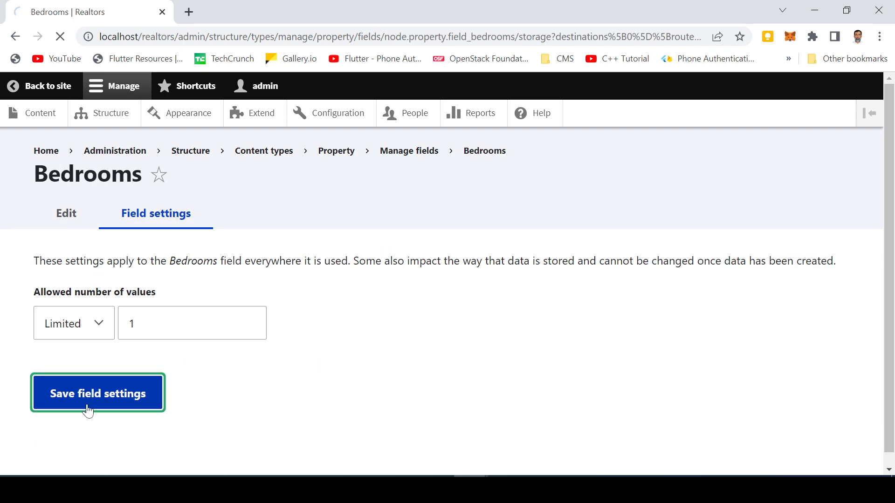
scroll(108, 181, down, 10)
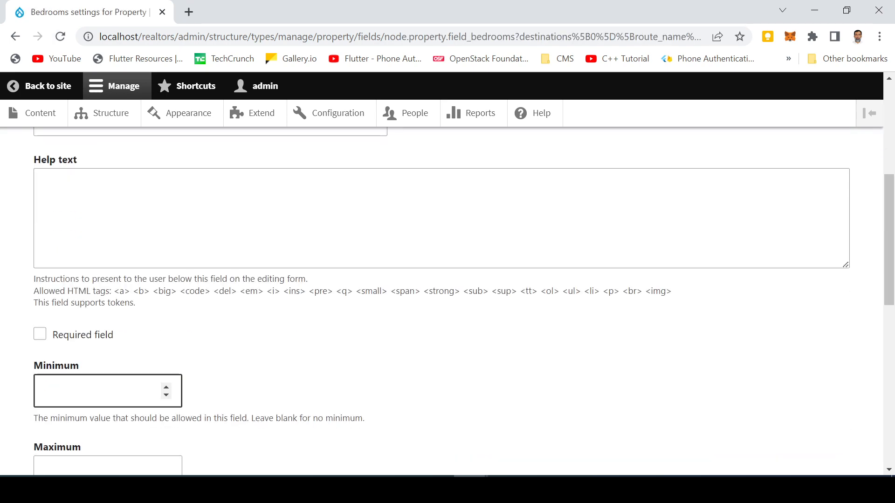
scroll(448, 301, down, 5)
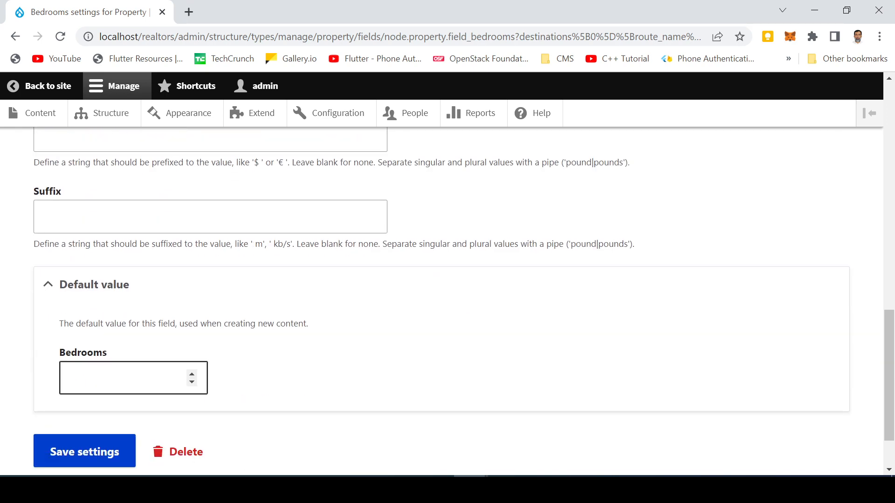
click(88, 380)
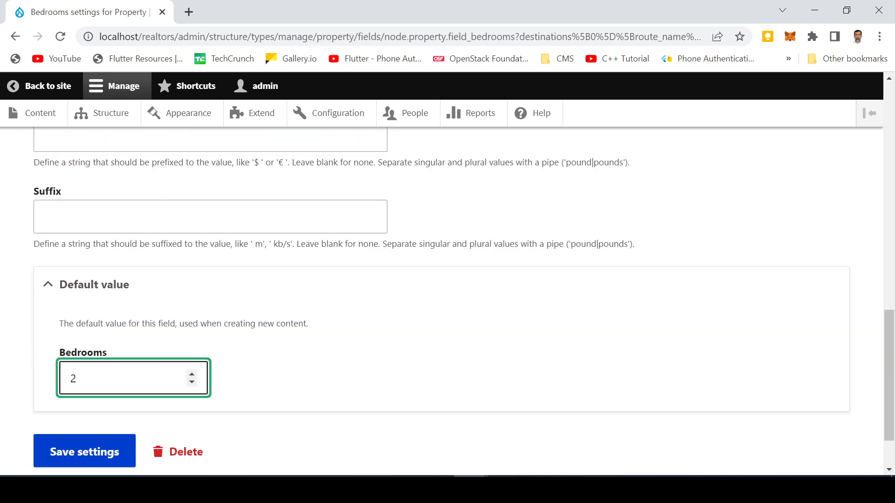
click(79, 454)
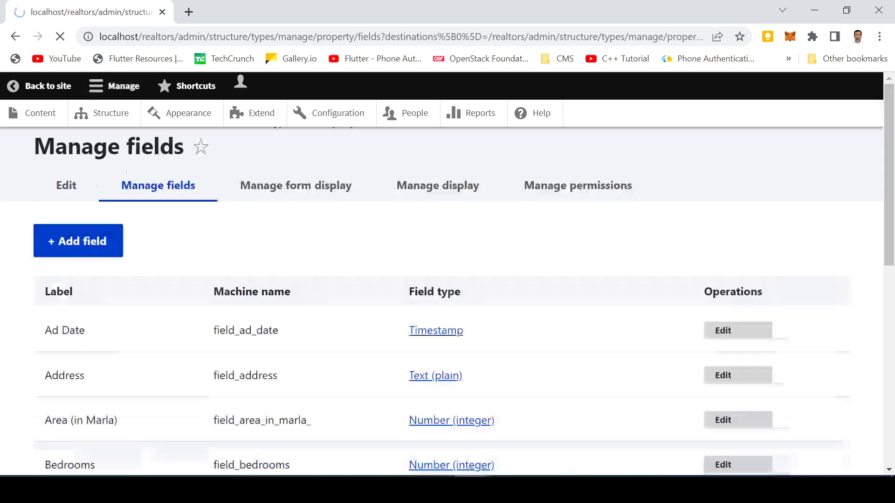
click(74, 391)
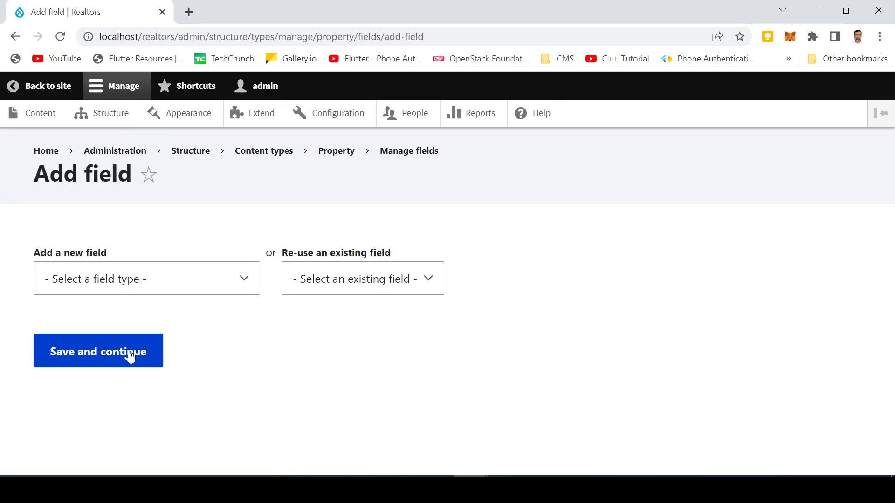
- Create a Number (integer) field labelled Bathrooms on the Property content type
click(130, 279)
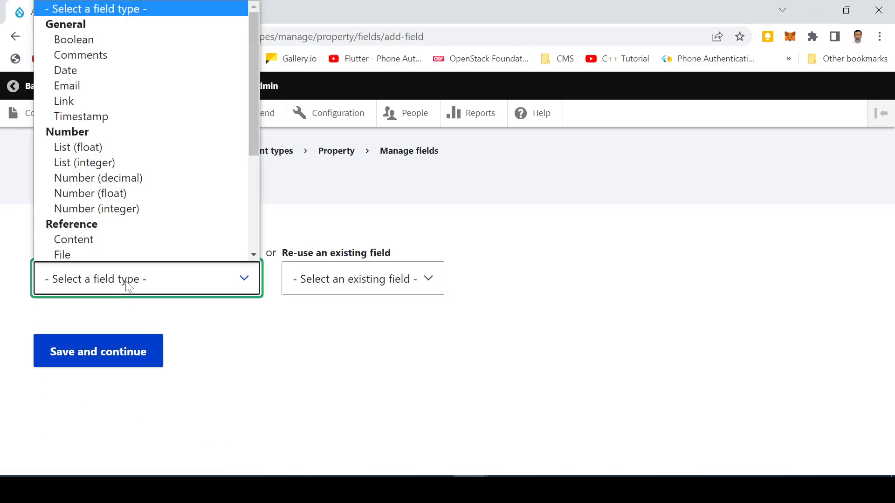
click(115, 207)
click(95, 361)
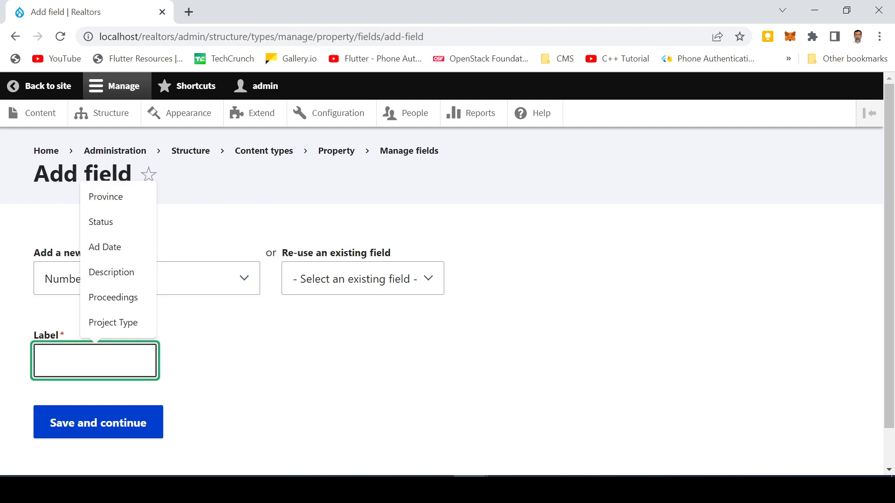
text(Bathrooms)
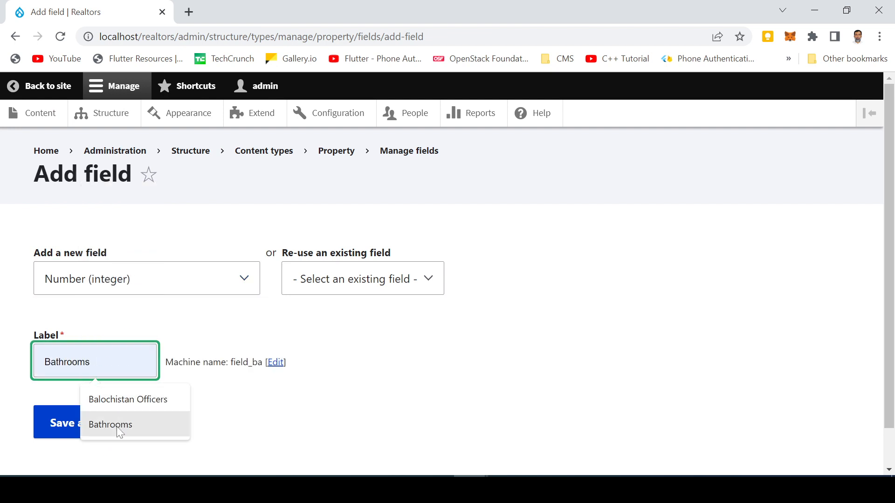
click(117, 424)
click(90, 427)
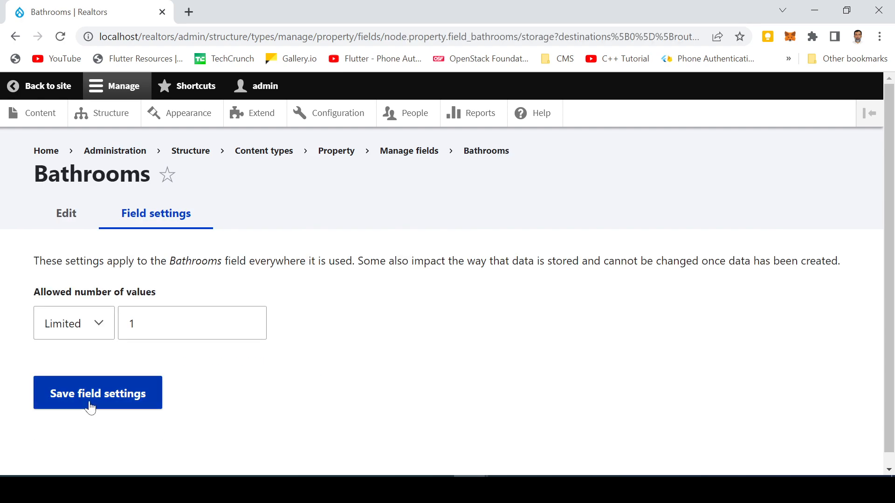
- Keep Bathrooms single-valued, set its default value to 2, and save the settings
click(90, 407)
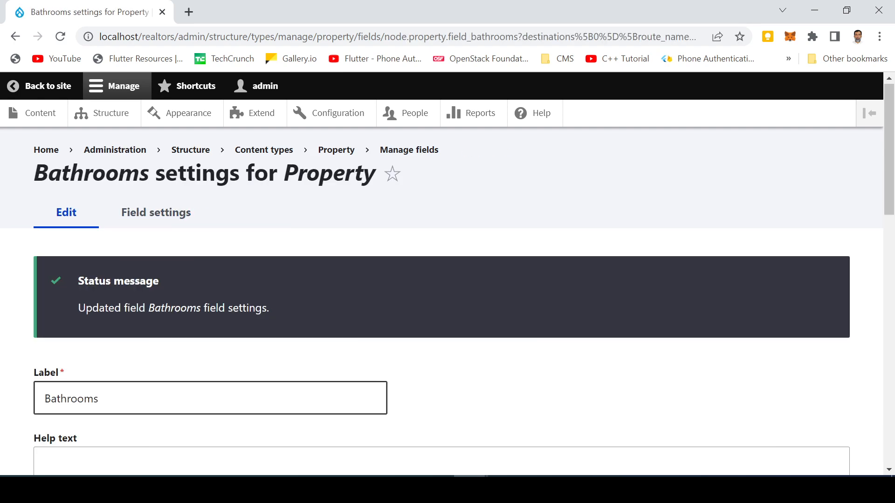
scroll(108, 251, down, 9)
scroll(90, 399, down, 3)
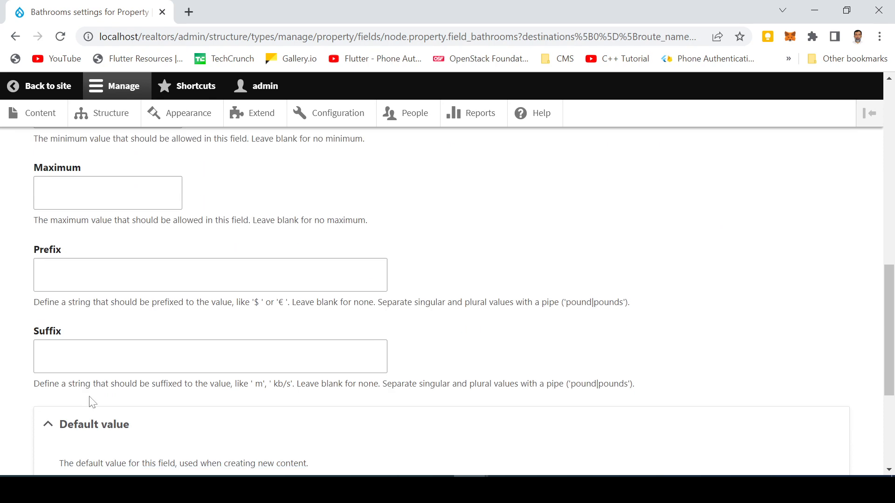
scroll(90, 400, up, 4)
scroll(90, 399, down, 7)
click(123, 378)
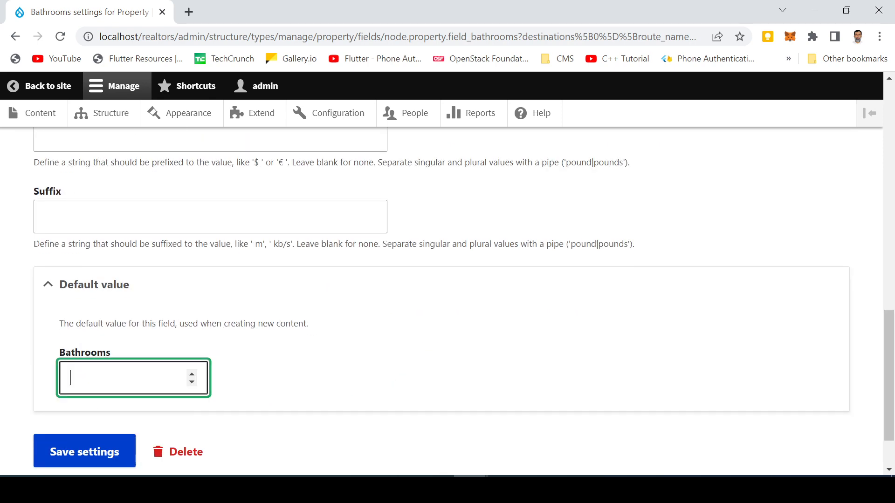
text(2)
click(86, 451)
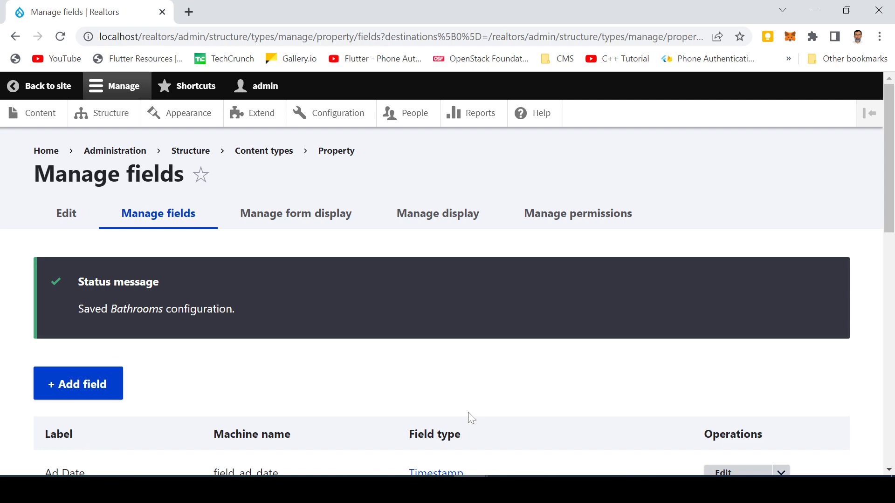
- Start a new Property from the Content page's Add content
scroll(174, 353, down, 13)
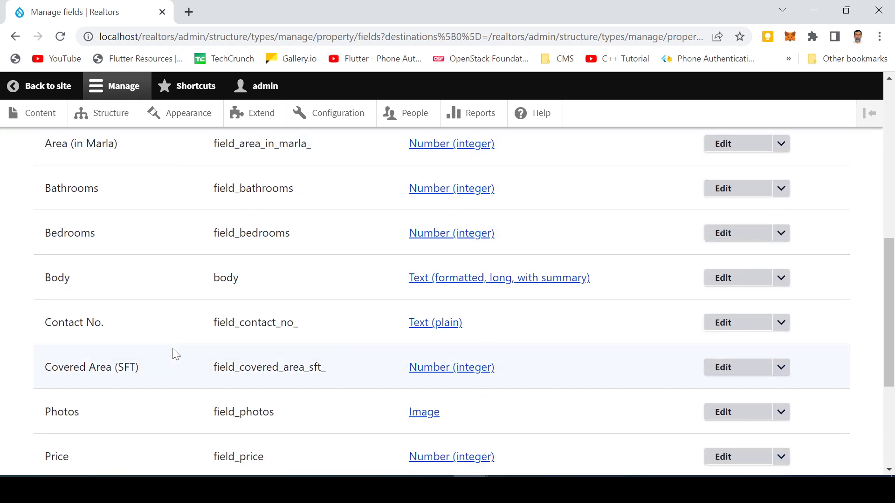
scroll(173, 350, up, 13)
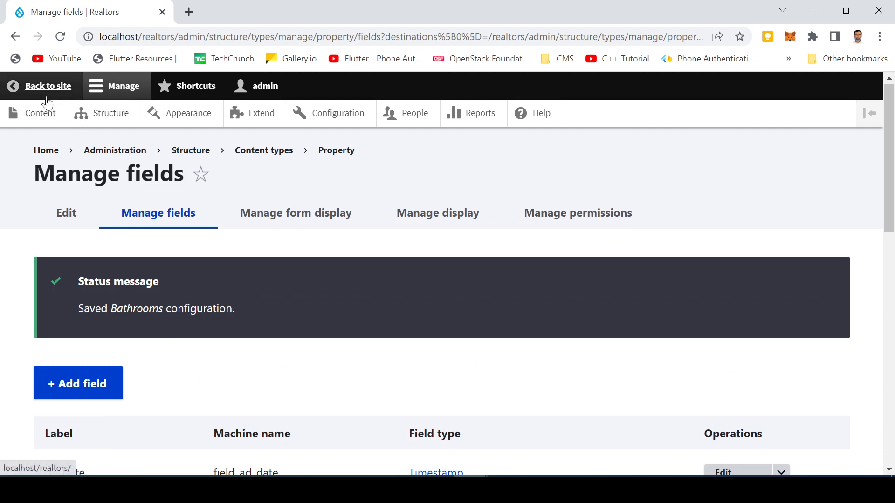
click(46, 119)
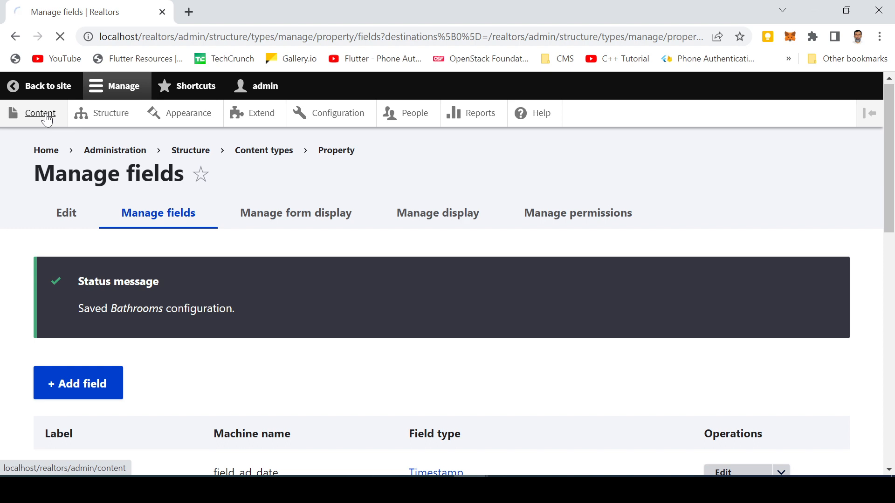
click(87, 271)
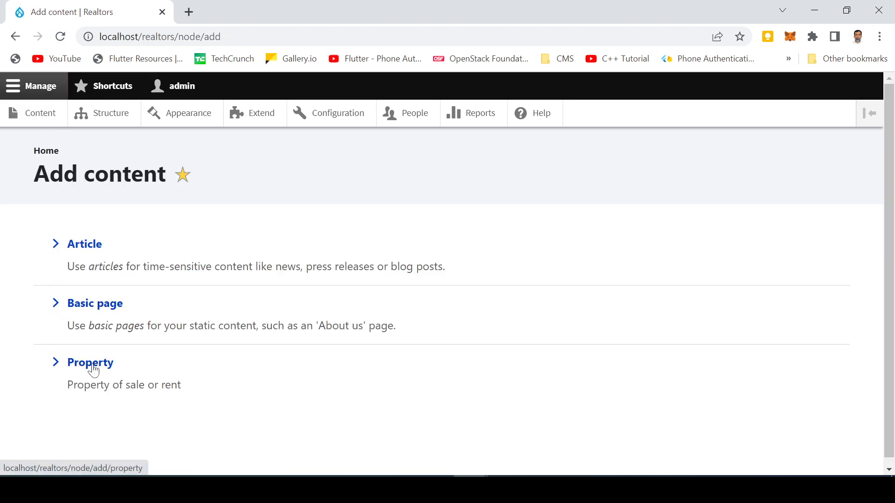
click(94, 371)
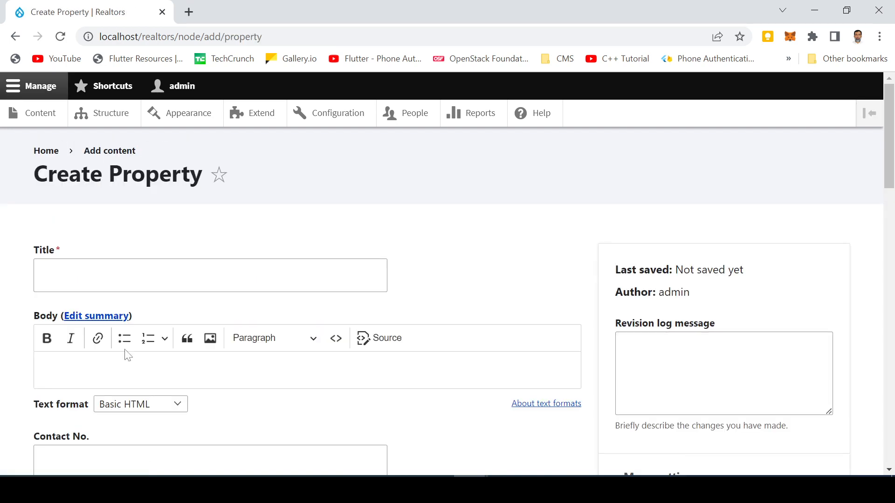
- Enter the title 'House for Sale in University Town, Peshawar'
scroll(153, 339, down, 4)
scroll(112, 294, up, 4)
click(113, 287)
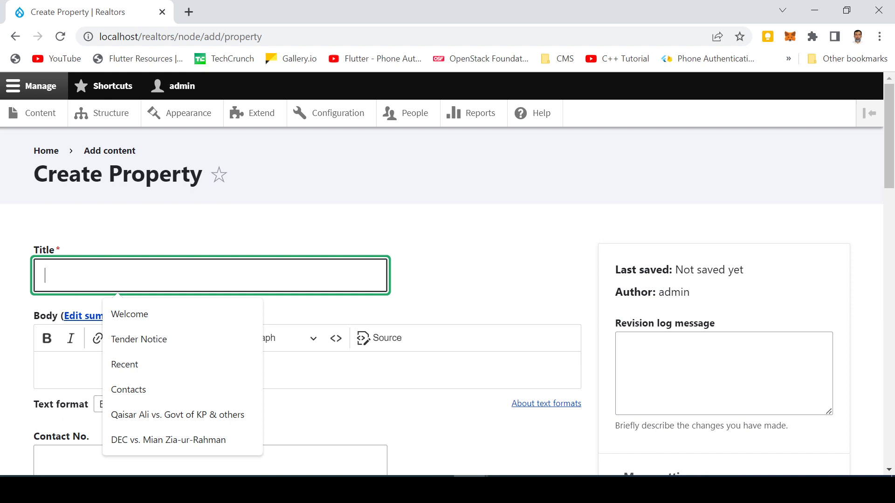
text(Ho)
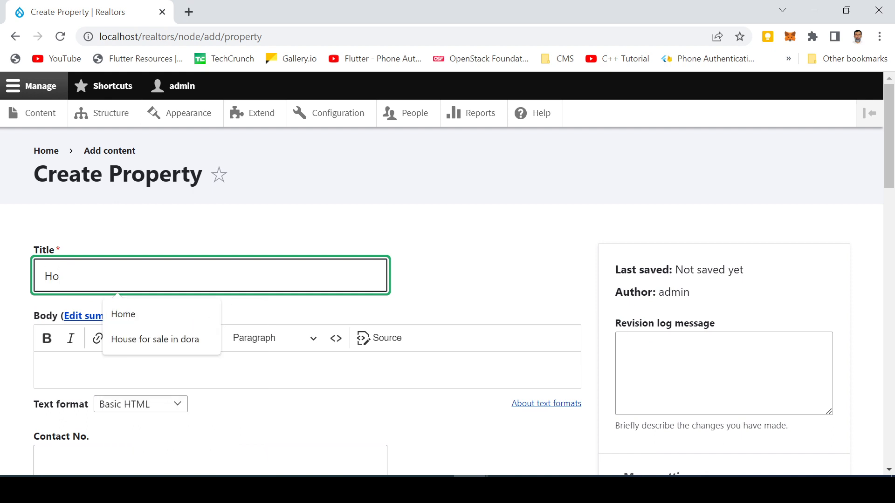
text(seuse for Sale i)
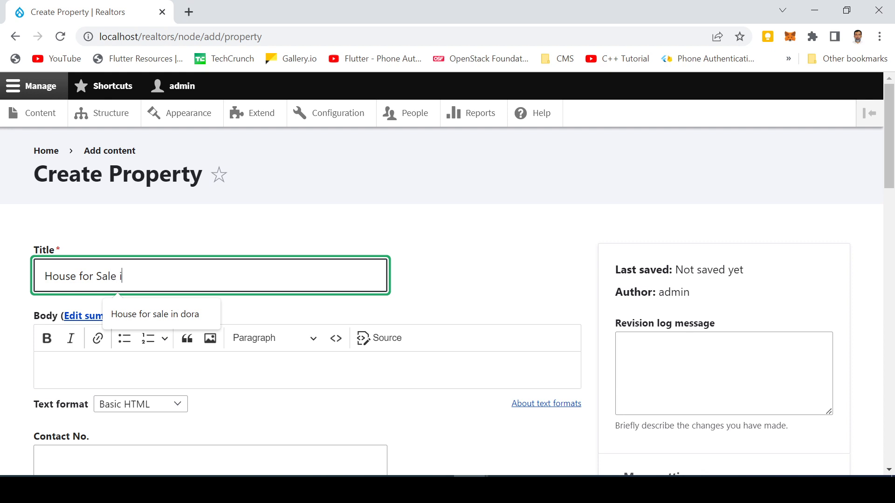
text(n Univers)
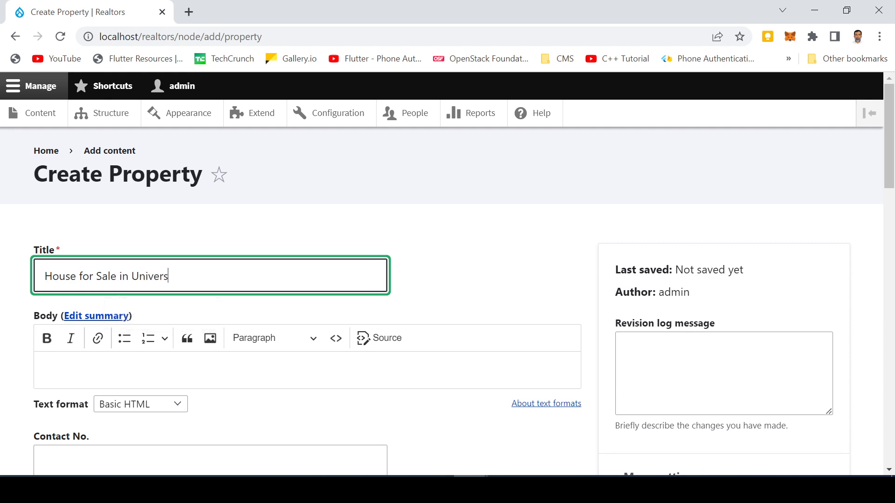
text(ity Town, Peshawar)
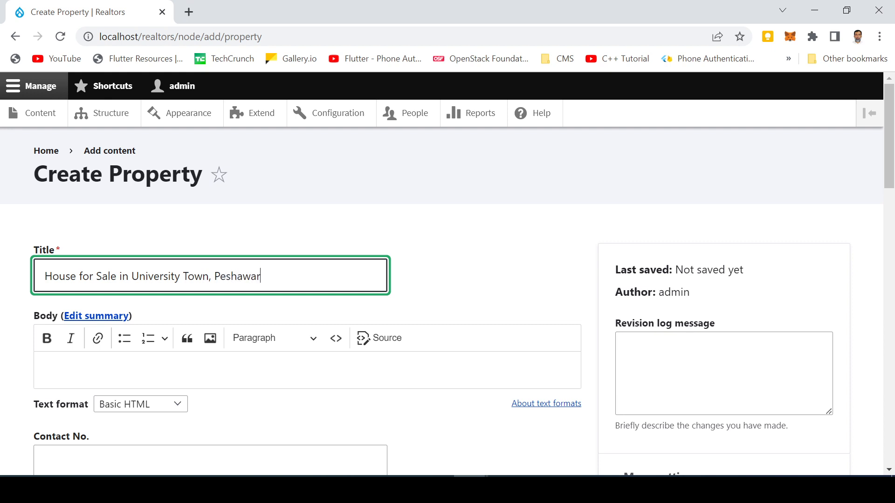
- Fill in body 'Excellent house', the seller's contact number, and Covered Area (SFT) 2000
click(166, 371)
scroll(165, 371, down, 1)
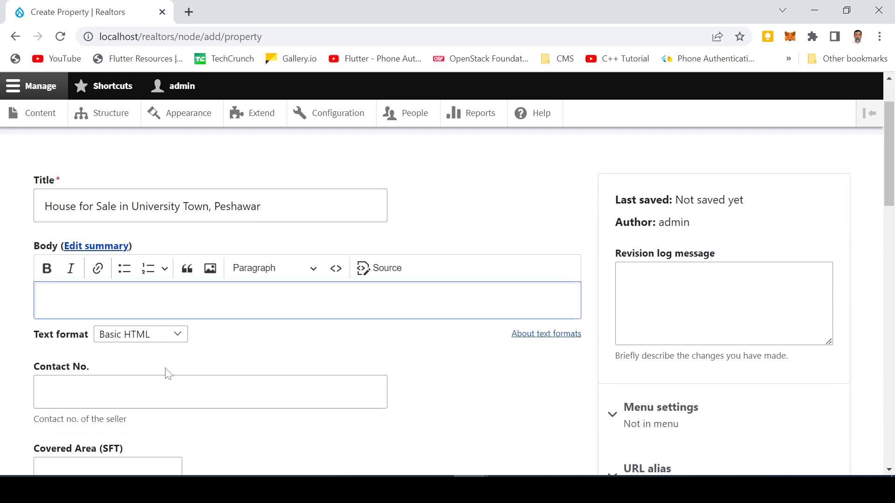
text(Excelle)
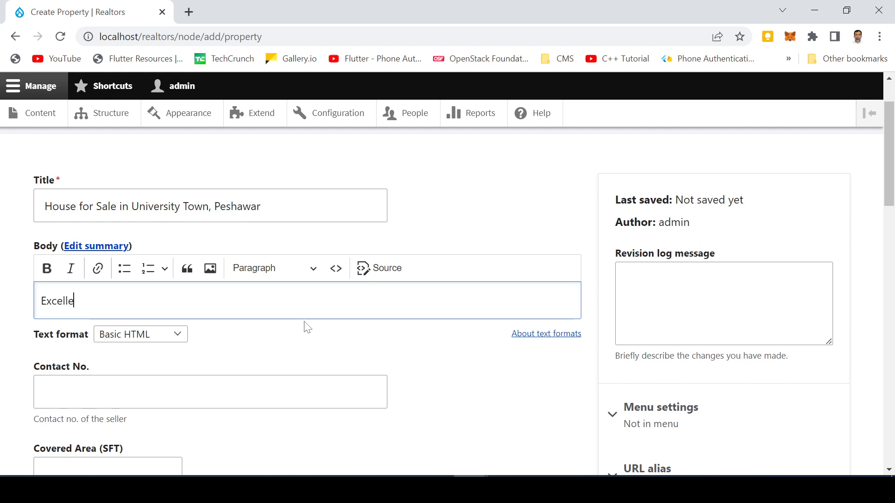
text(nt house)
click(196, 392)
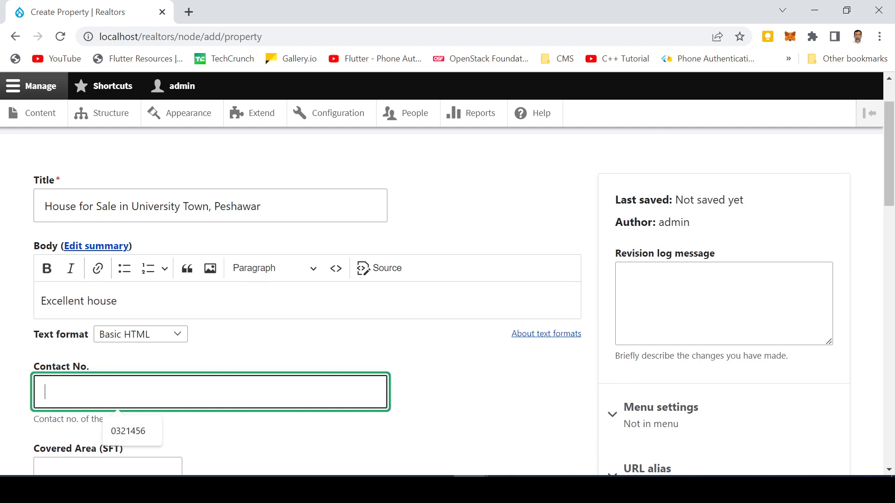
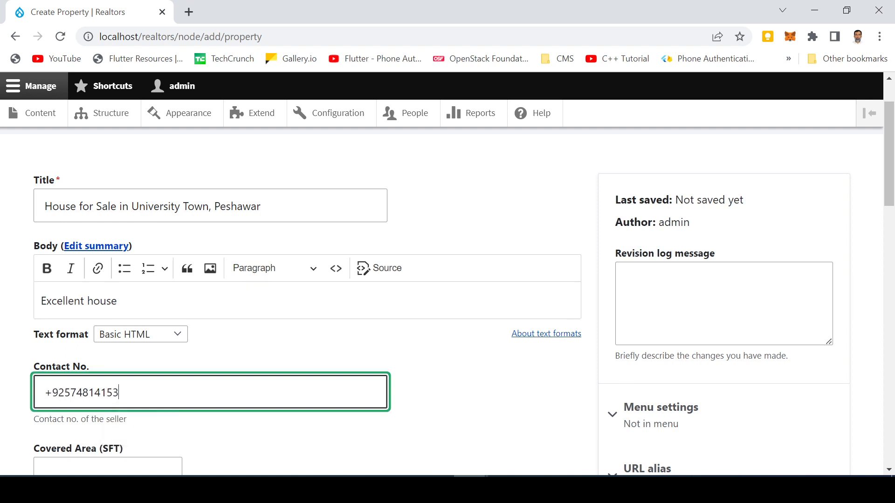
scroll(153, 403, down, 3)
key(Tab)
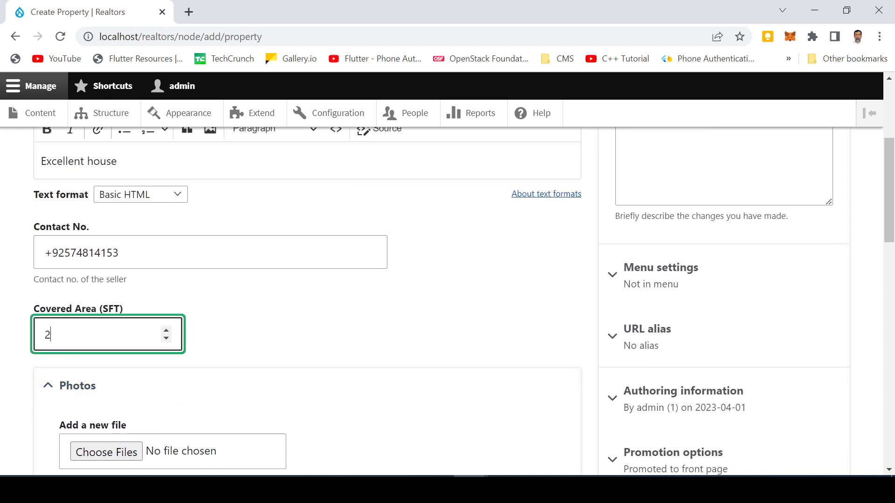
scroll(94, 380, down, 1)
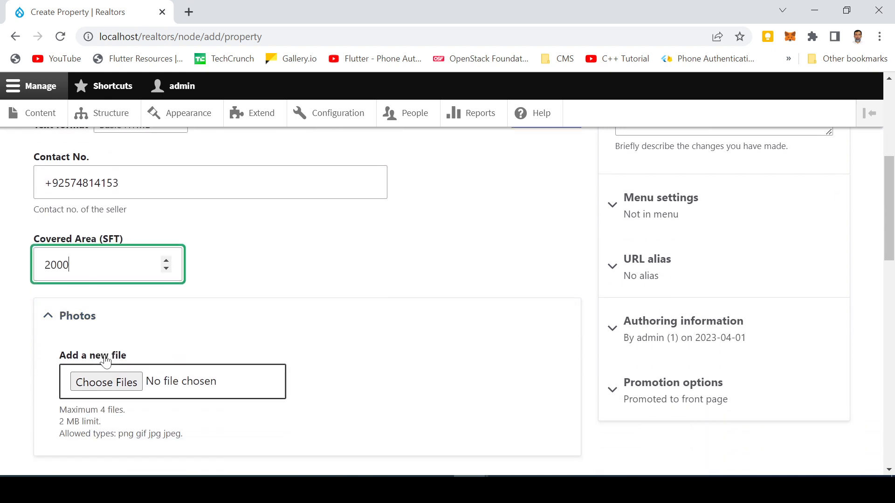
scroll(93, 379, down, 2)
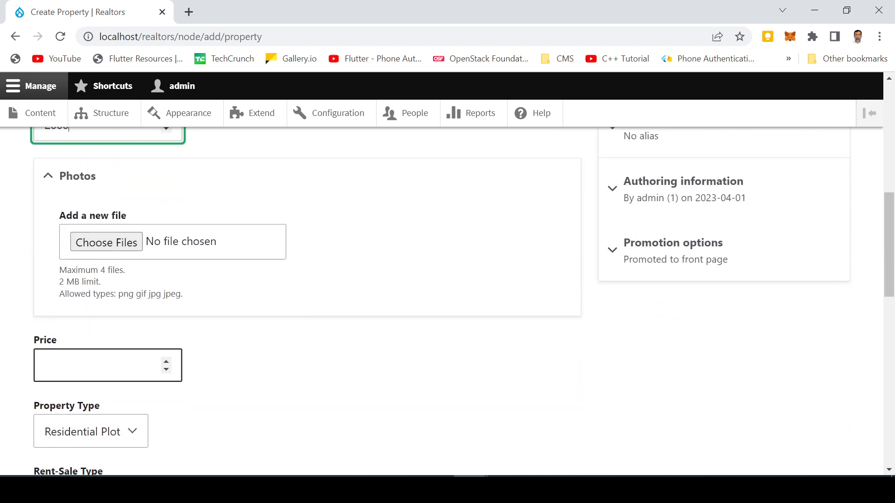
- Set the price to 10000000, property type House, and purpose Sale
click(84, 368)
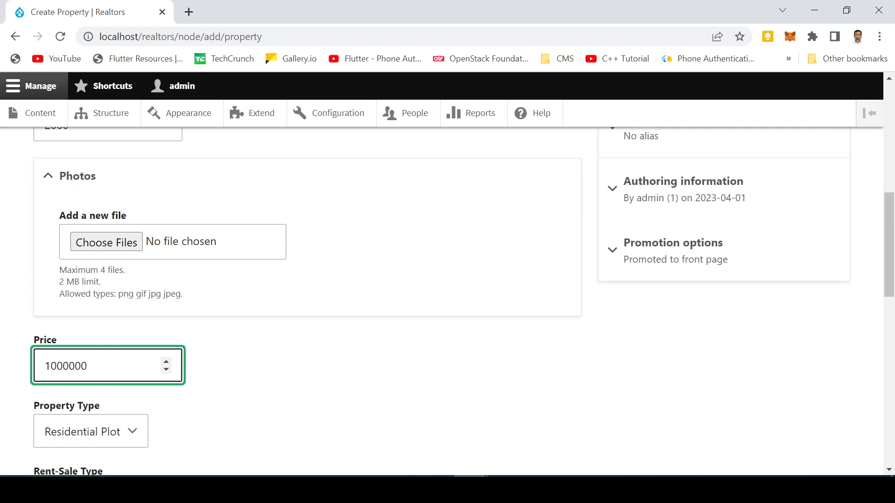
scroll(116, 364, down, 3)
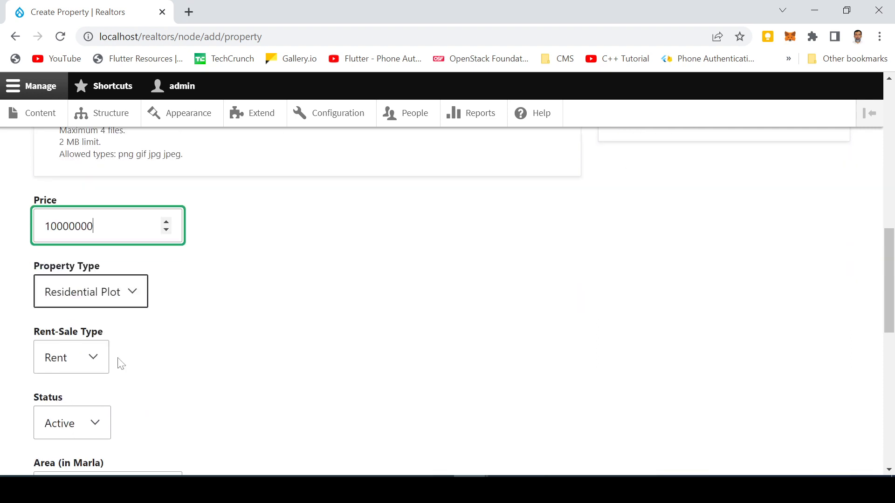
click(94, 291)
click(72, 363)
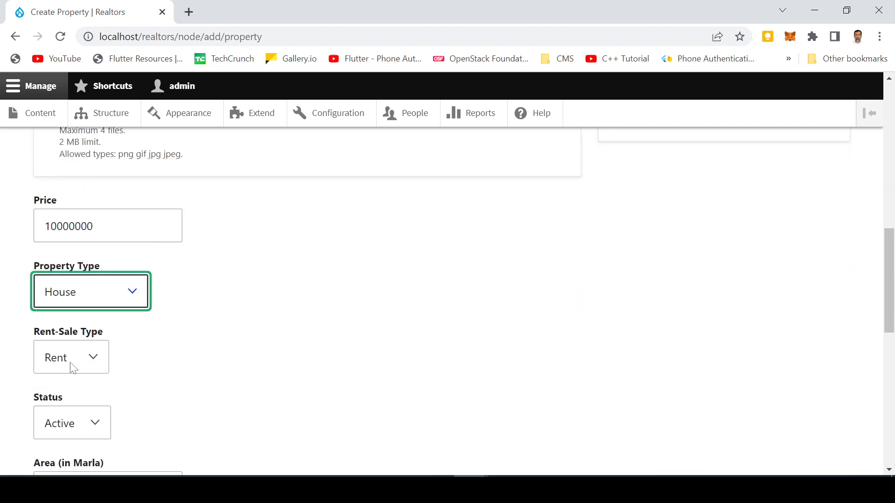
scroll(140, 355, down, 2)
click(83, 294)
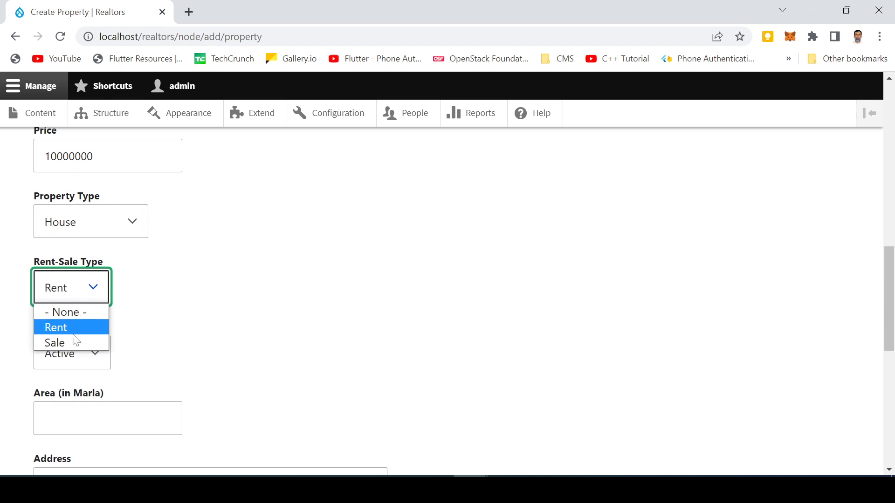
click(72, 343)
- Enter an area of 5 marla and the property's street address
scroll(87, 230, down, 3)
click(93, 279)
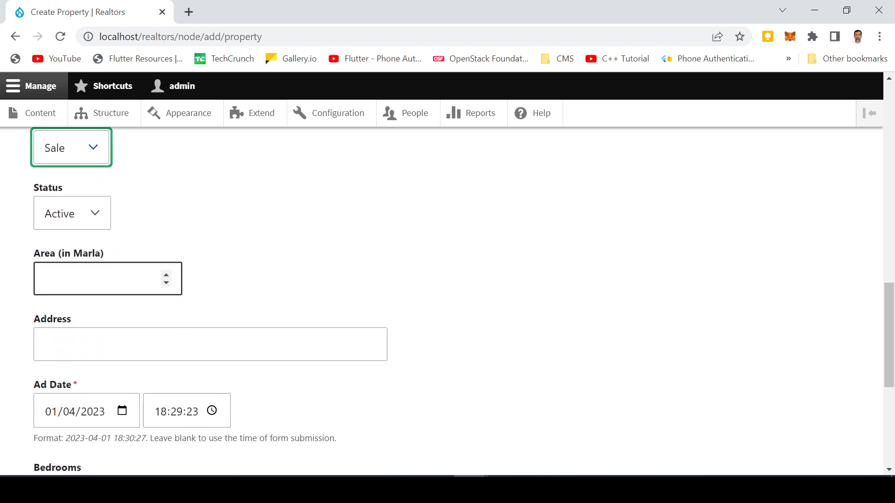
click(94, 279)
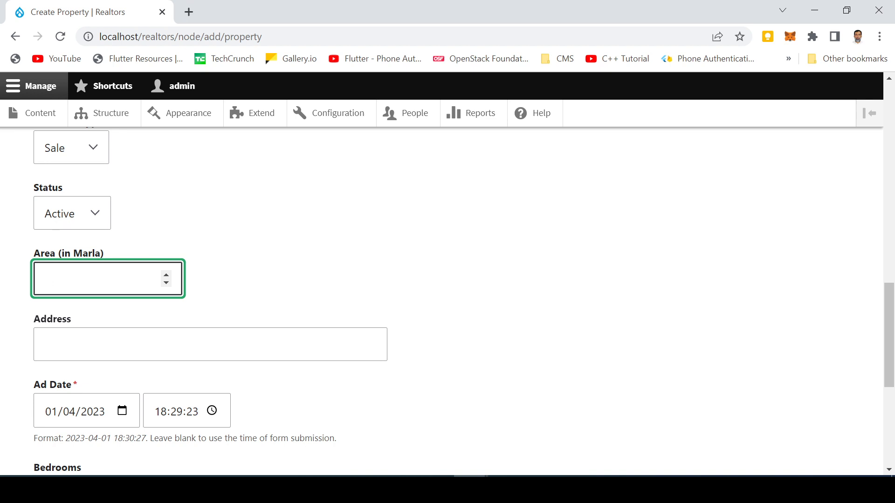
click(117, 342)
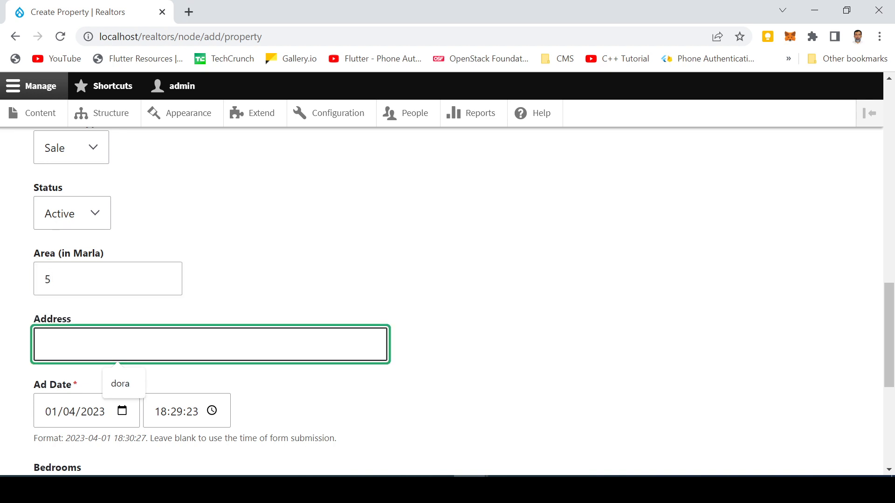
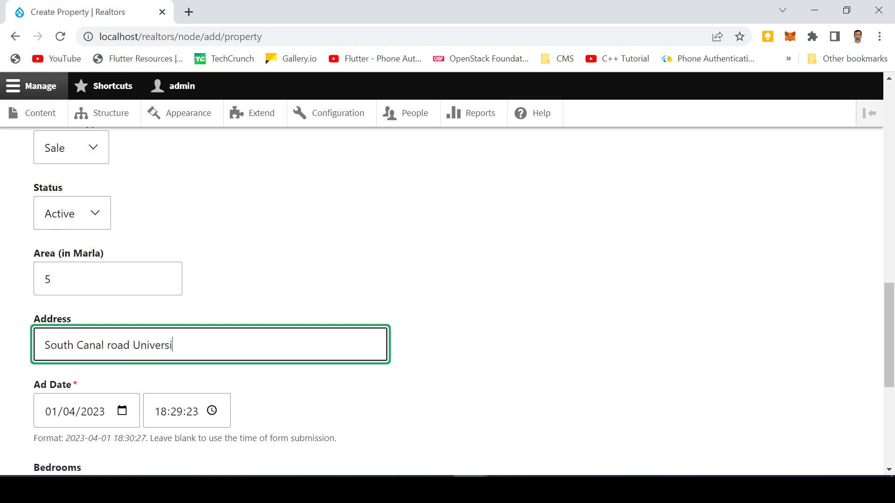
scroll(225, 303, down, 3)
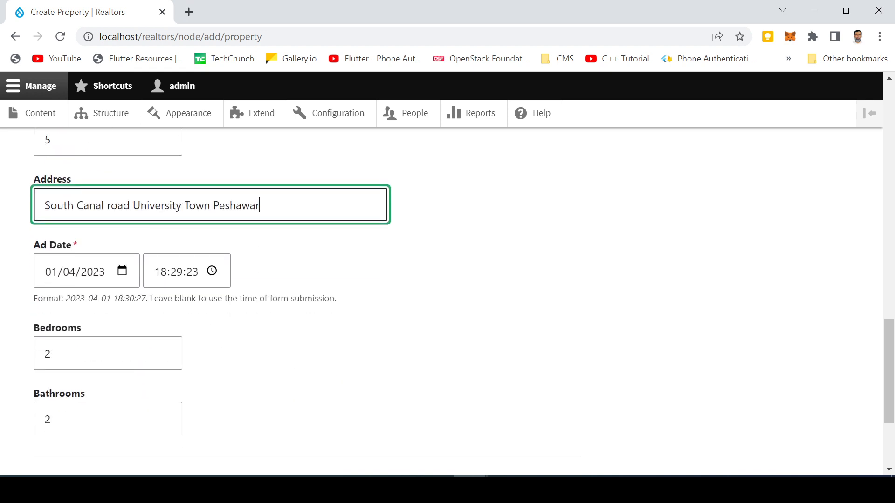
scroll(225, 304, down, 2)
- Set 4 bedrooms and 3 bathrooms, then save the property
click(89, 283)
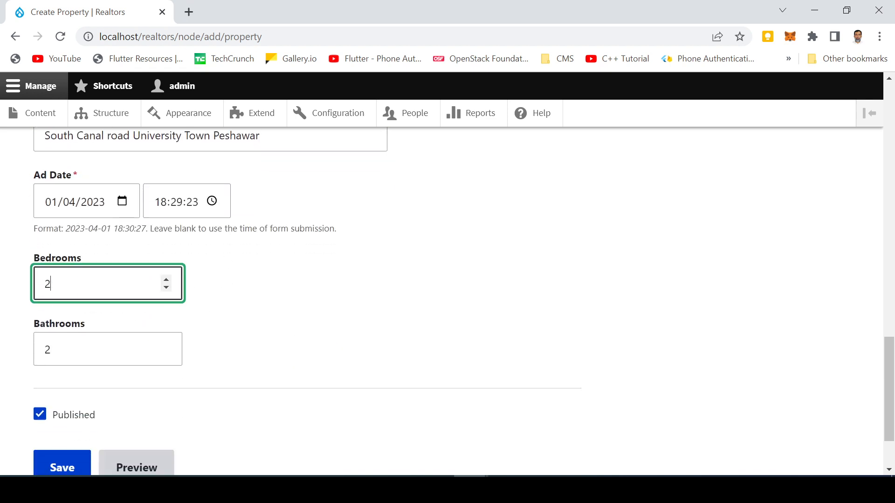
key(ctrl+a)
text(4)
click(89, 350)
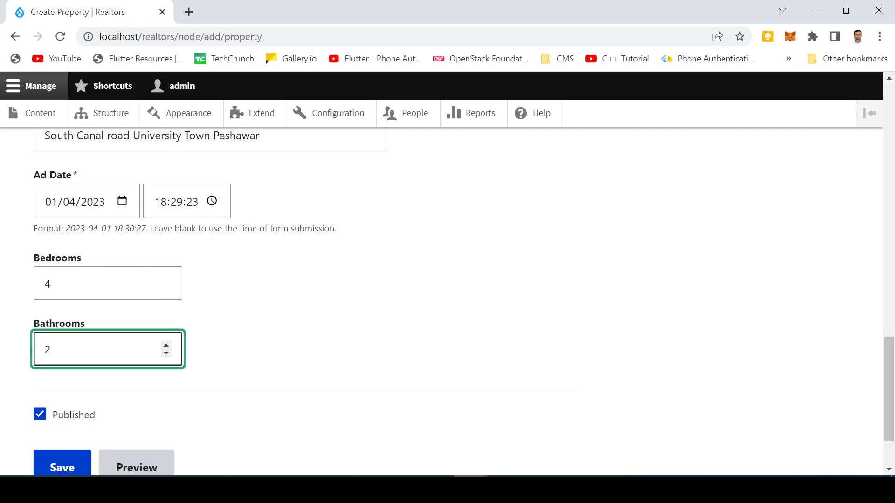
scroll(175, 361, down, 2)
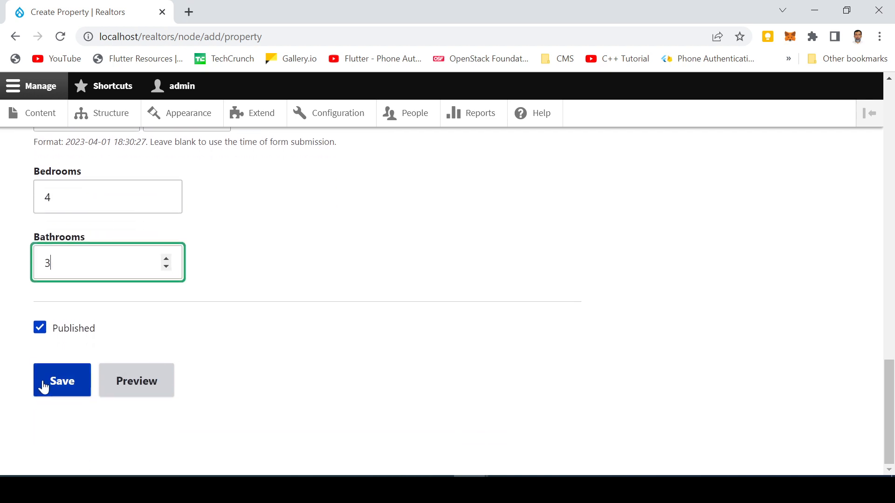
click(63, 383)
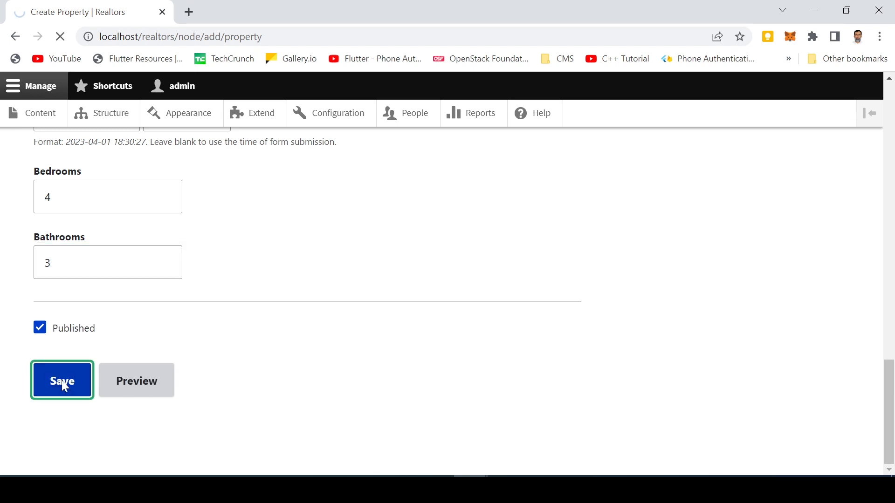
- Scroll through the new property's node page to check its saved field values
scroll(180, 355, down, 4)
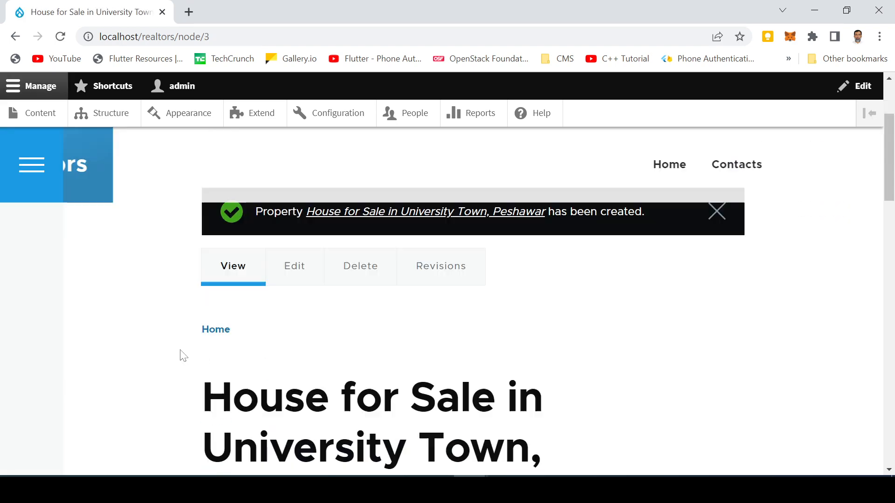
scroll(170, 353, down, 10)
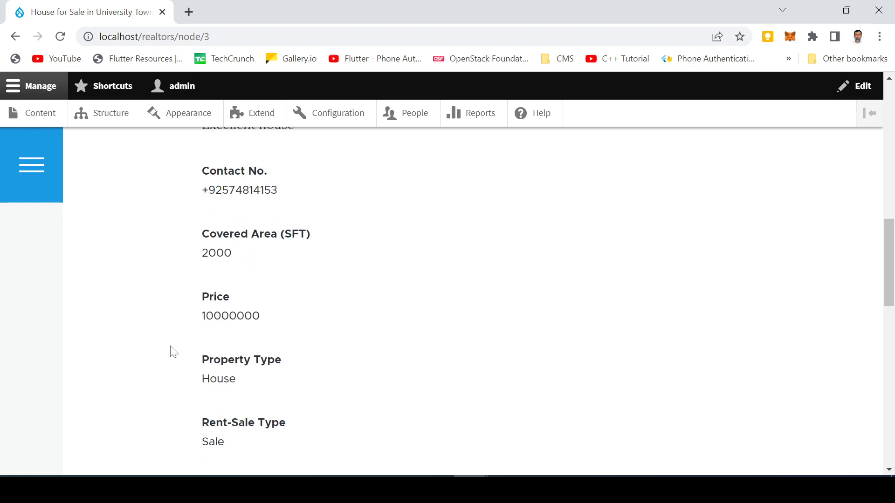
scroll(173, 351, down, 12)
scroll(173, 352, up, 11)
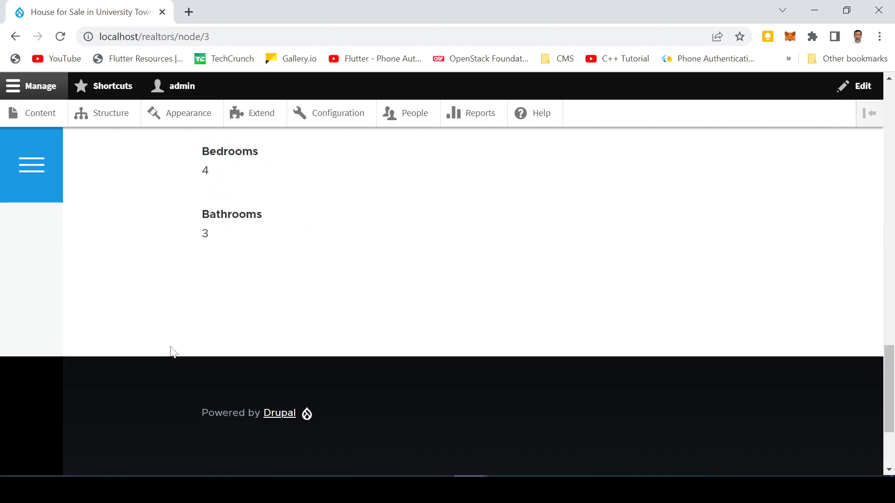
scroll(172, 349, up, 15)
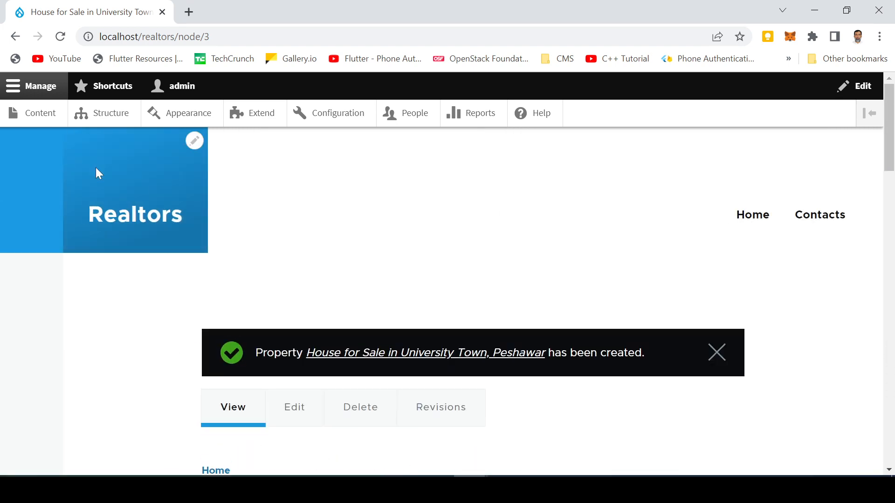
- Go to the Realtors home page and find 'House for Sale in University Town, Peshawar' above Welcome
click(752, 216)
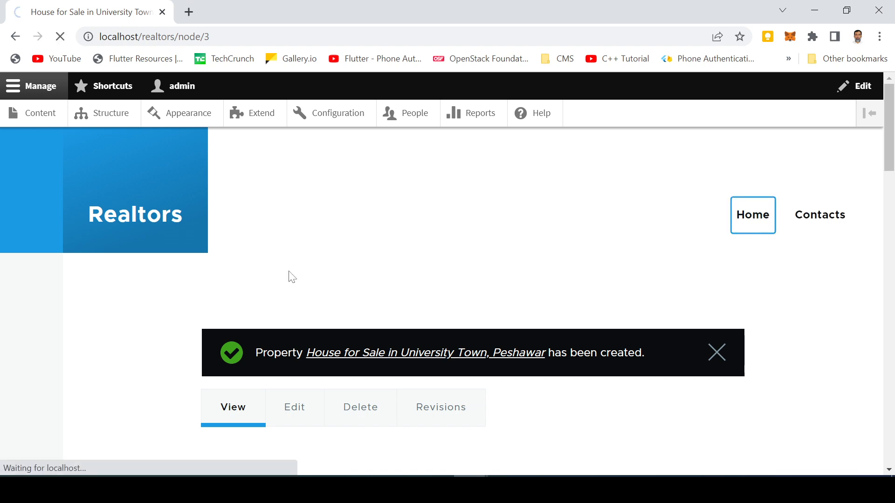
scroll(193, 291, down, 7)
scroll(193, 291, up, 6)
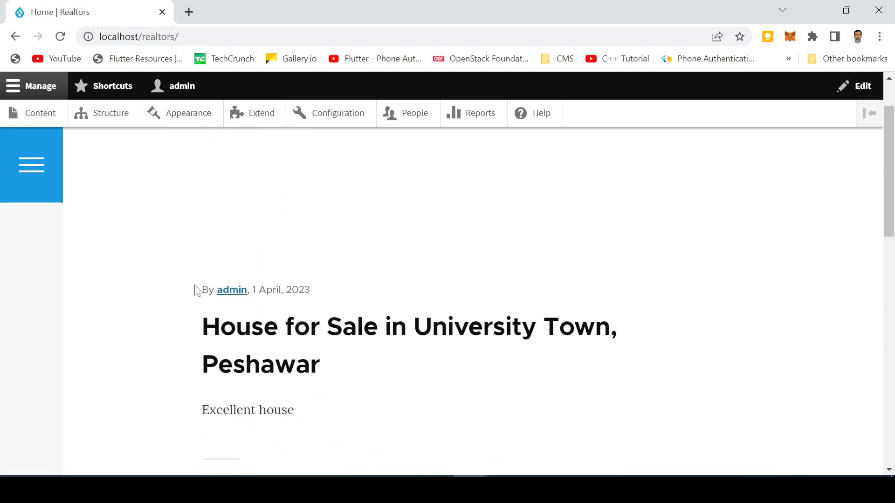
scroll(196, 291, down, 4)
scroll(242, 329, up, 1)
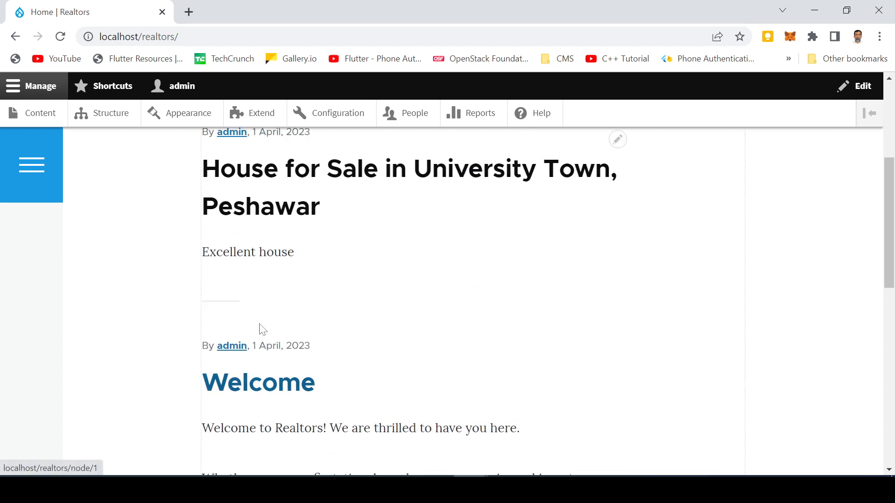
scroll(261, 329, up, 2)
scroll(242, 385, down, 4)
scroll(240, 368, up, 7)
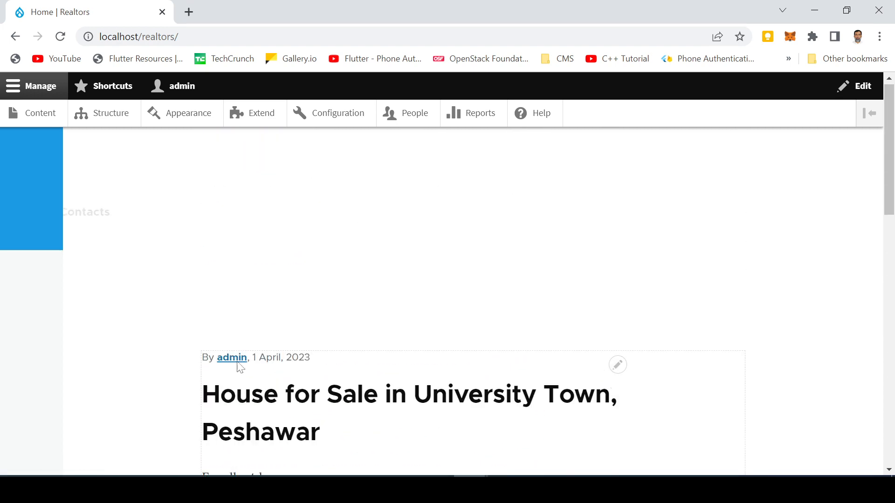
scroll(239, 368, down, 8)
scroll(242, 376, up, 7)
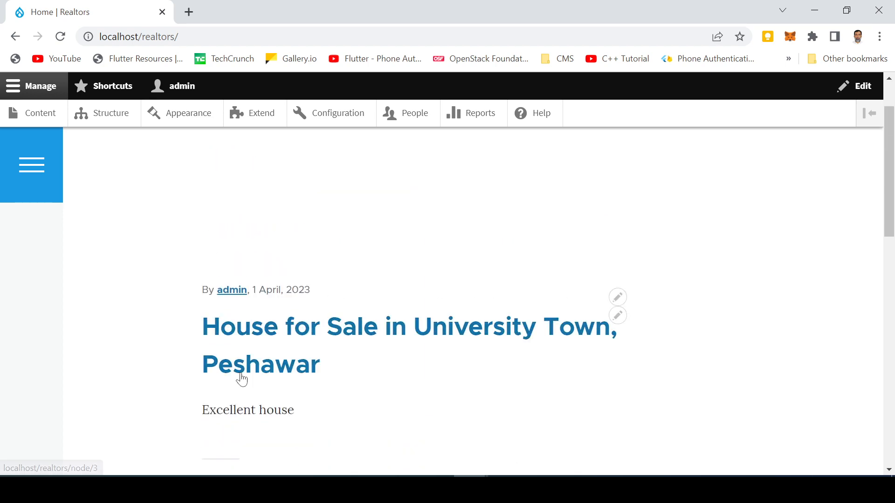
scroll(242, 379, down, 4)
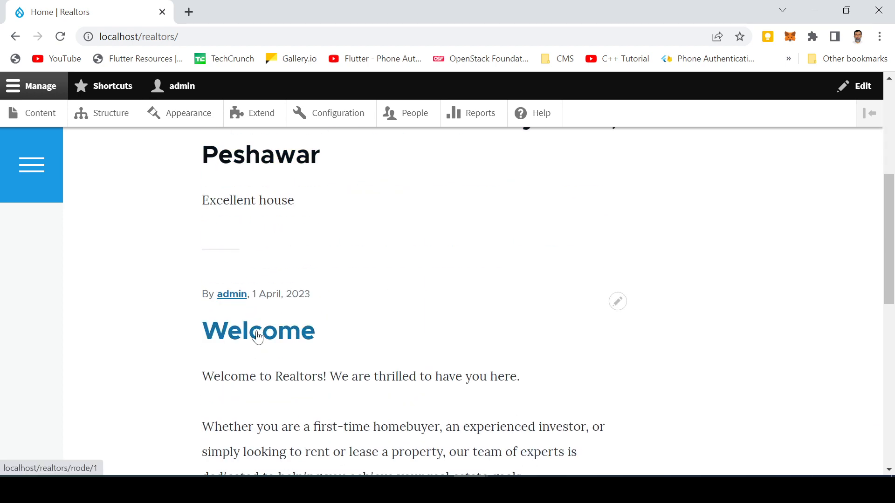
scroll(279, 310, up, 3)
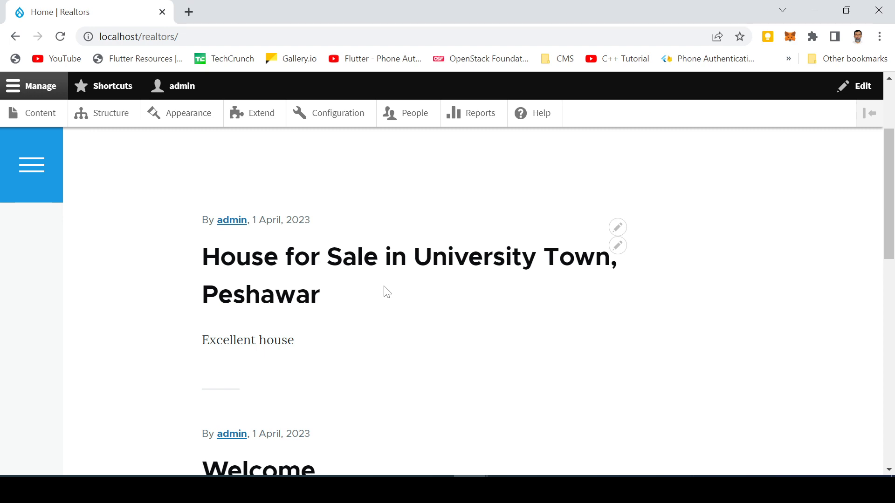
scroll(377, 337, down, 3)
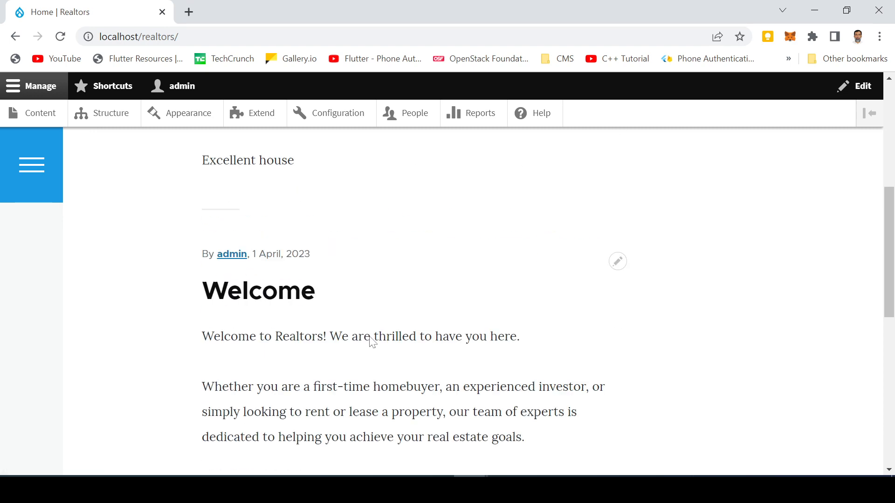
scroll(405, 333, up, 7)
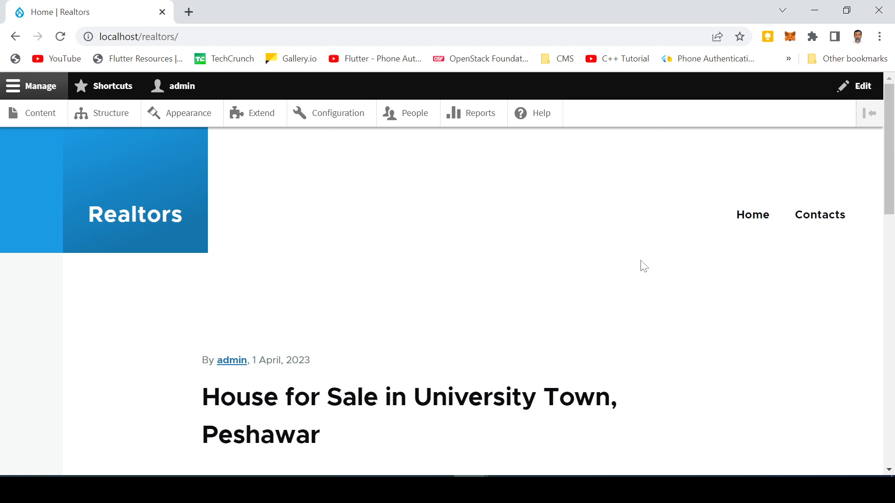
scroll(452, 285, down, 4)
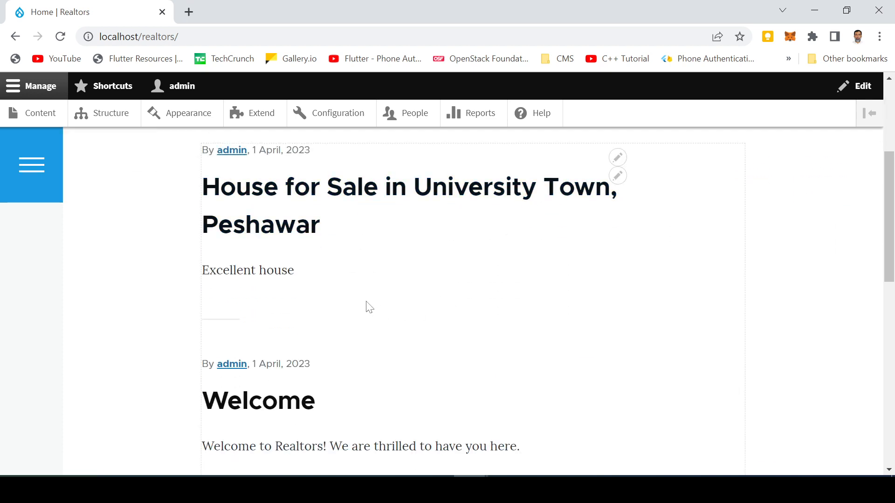
scroll(369, 308, up, 4)
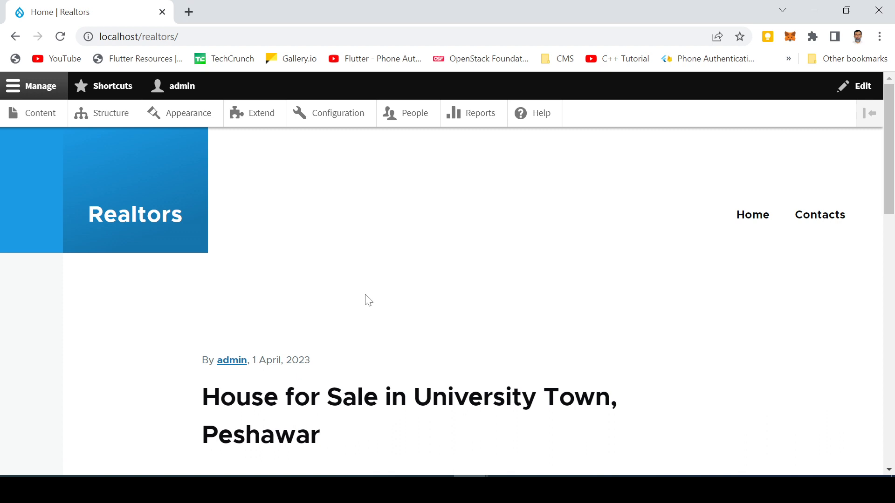